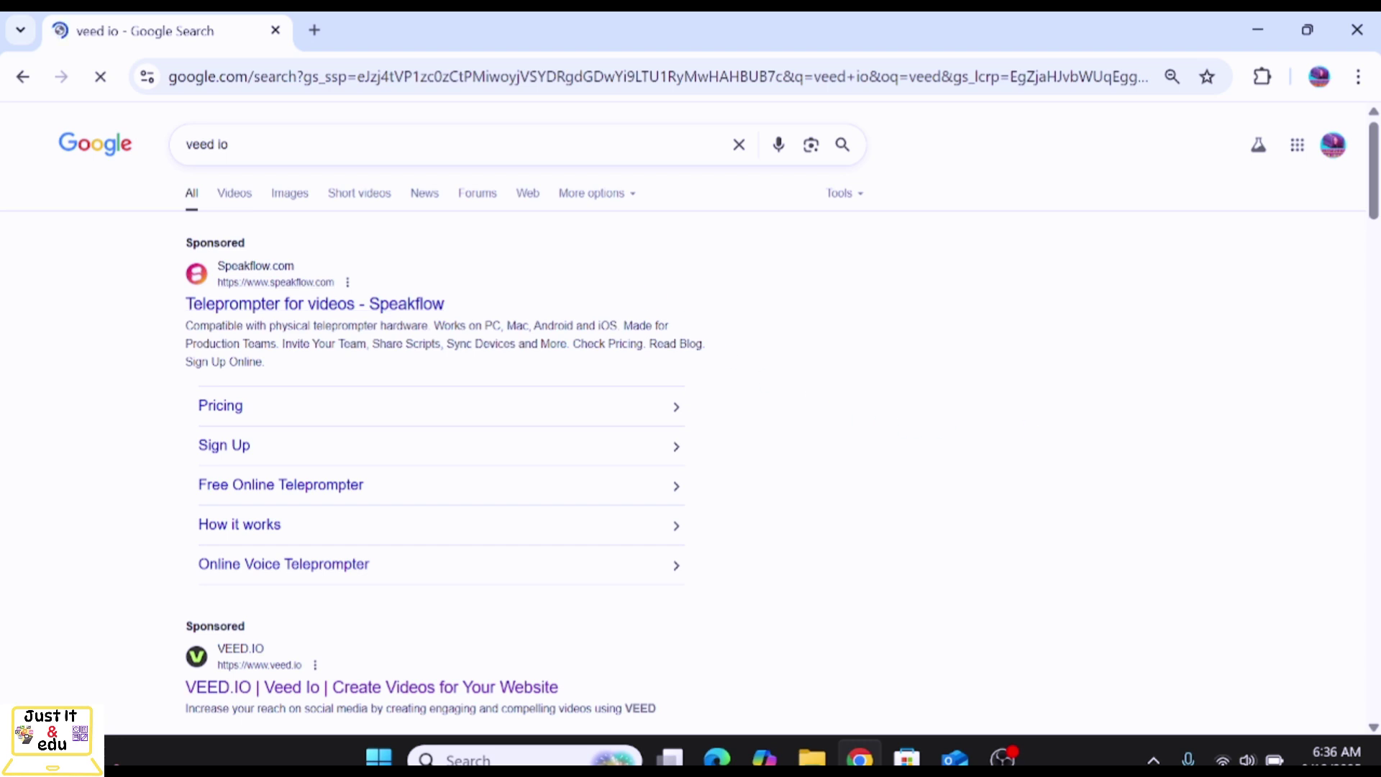
Open the VEED.IO AI Video Editor website from the unsponsored search result
drag(1377, 170, 1376, 242)
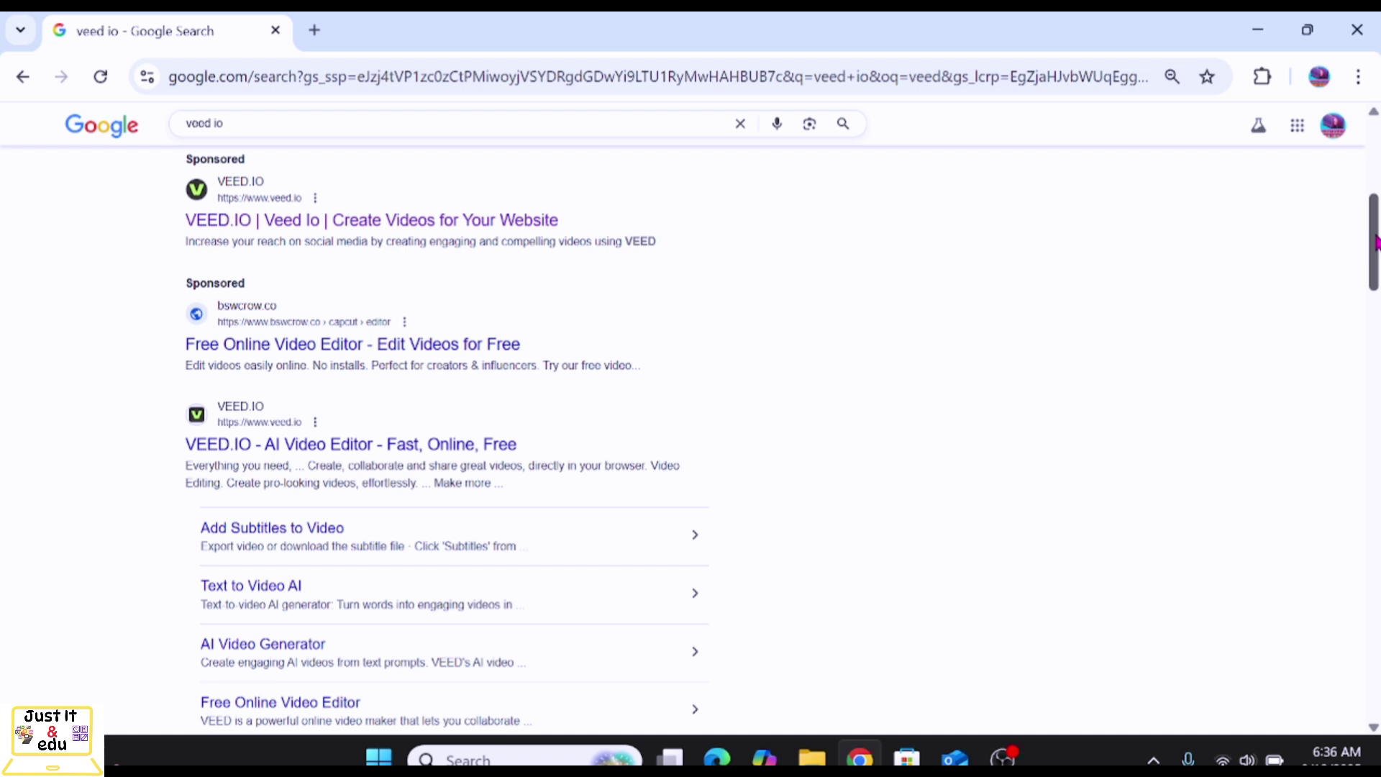
drag(1377, 242, 1295, 268)
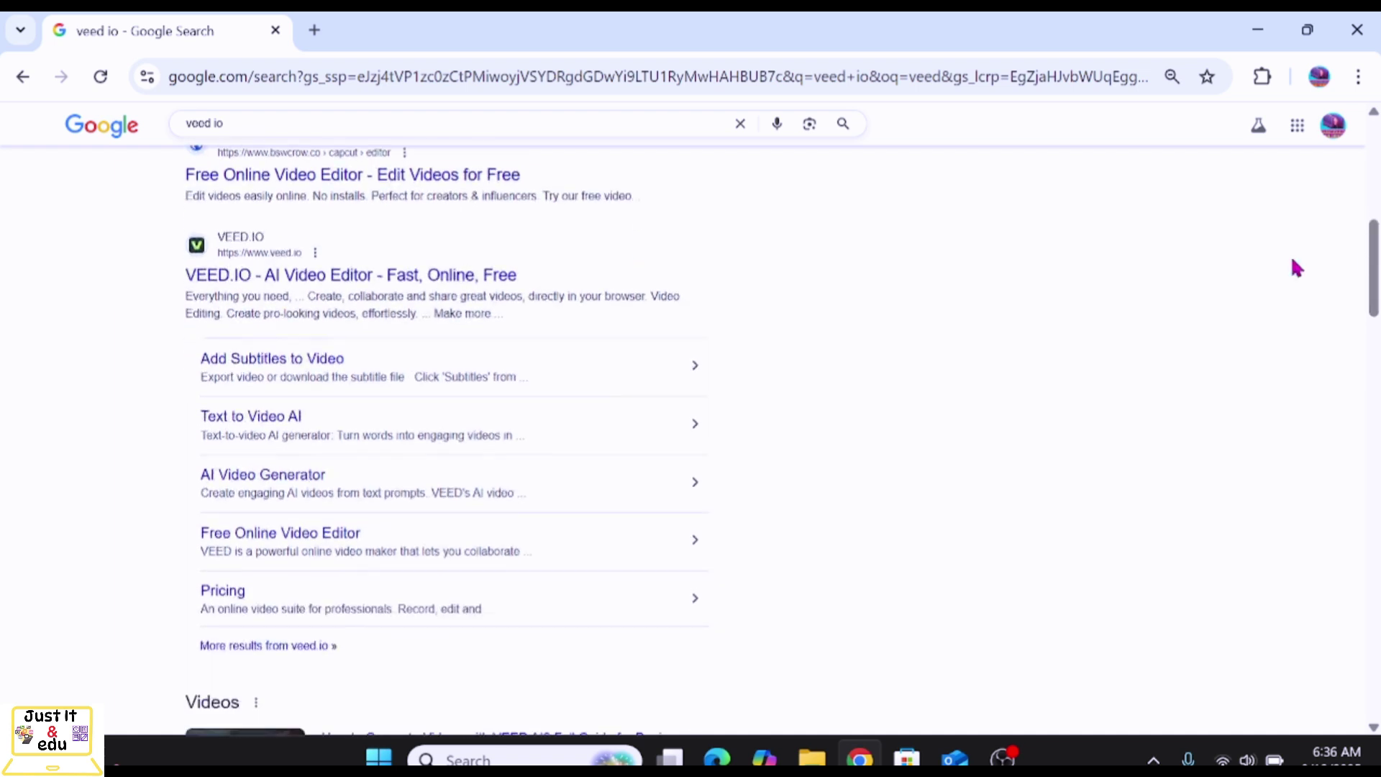
click(406, 279)
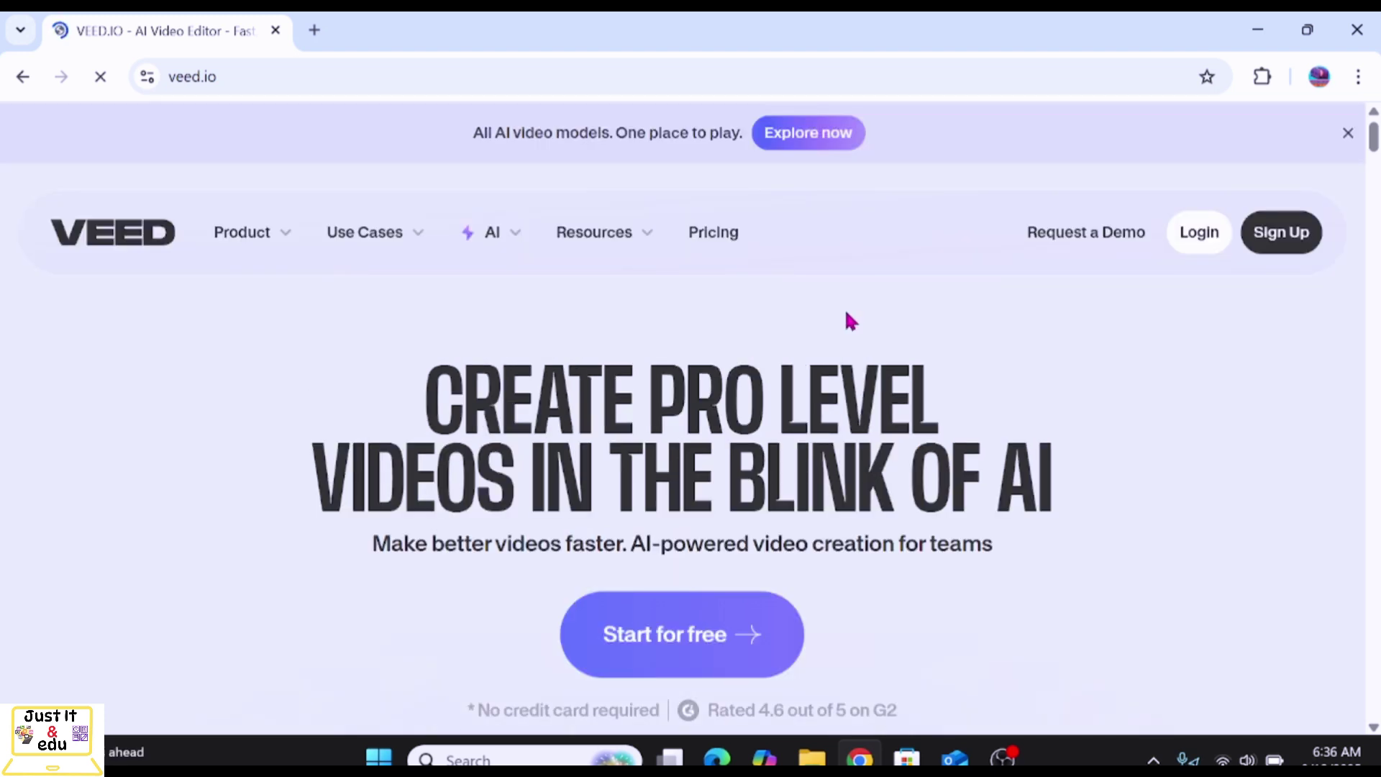
Look through the site's Product, Use Cases, AI and Resources categories to examine the tools on offer
mouse_move(284, 247)
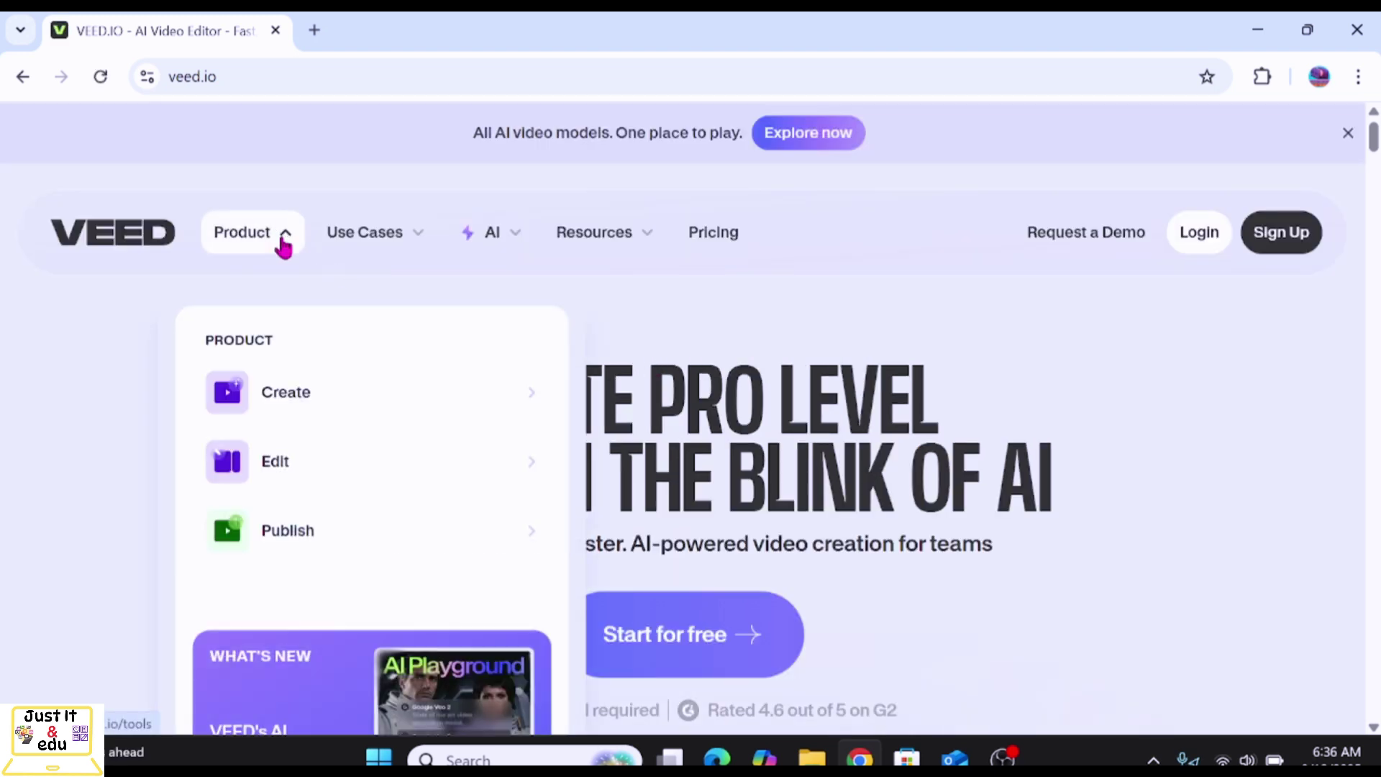
mouse_move(426, 400)
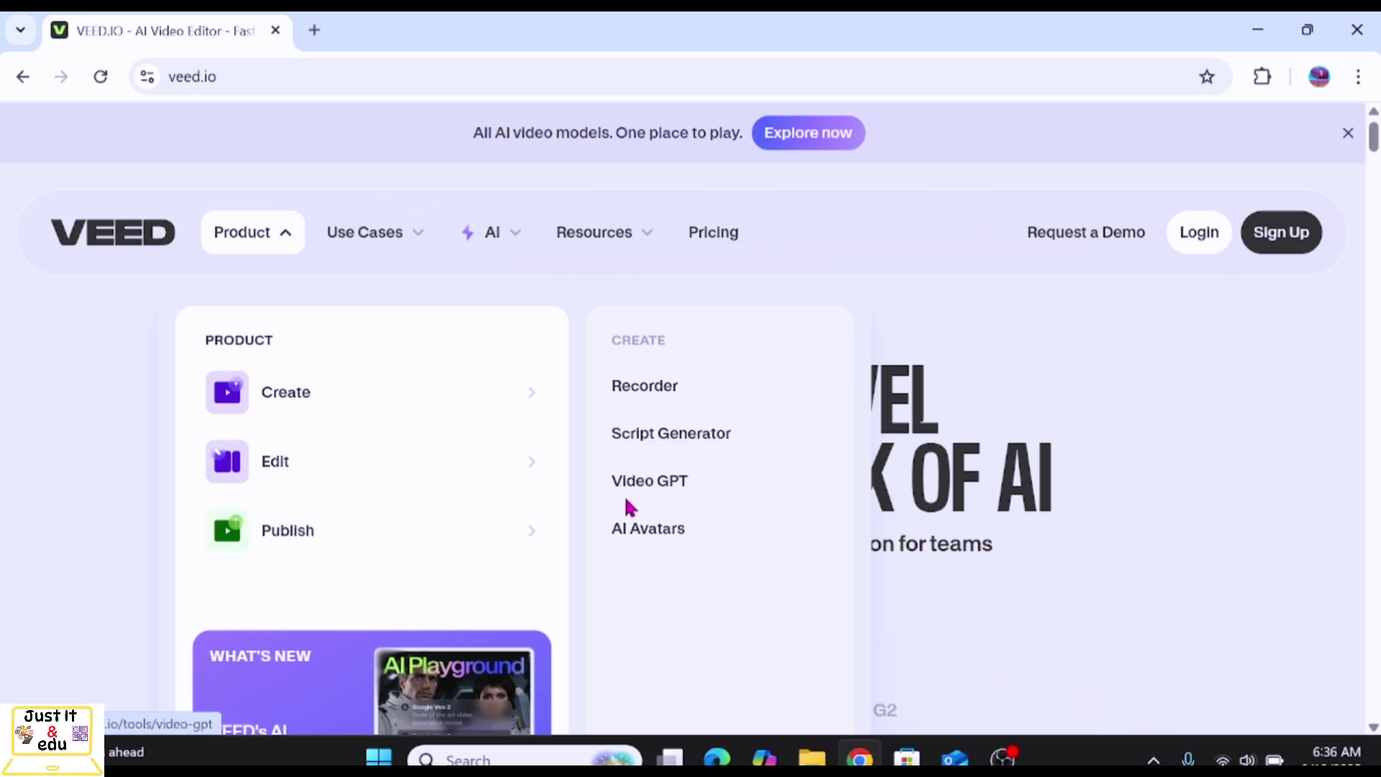
mouse_move(456, 475)
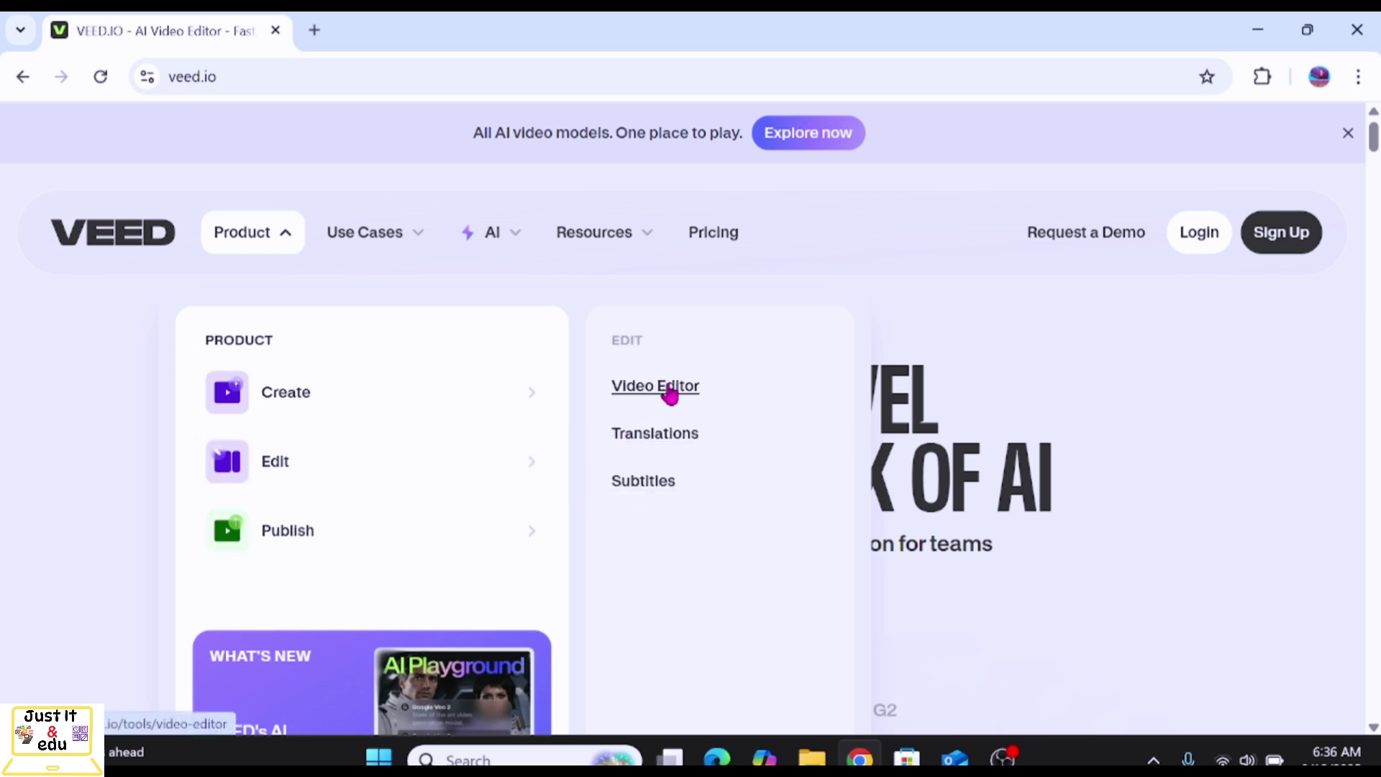
mouse_move(444, 530)
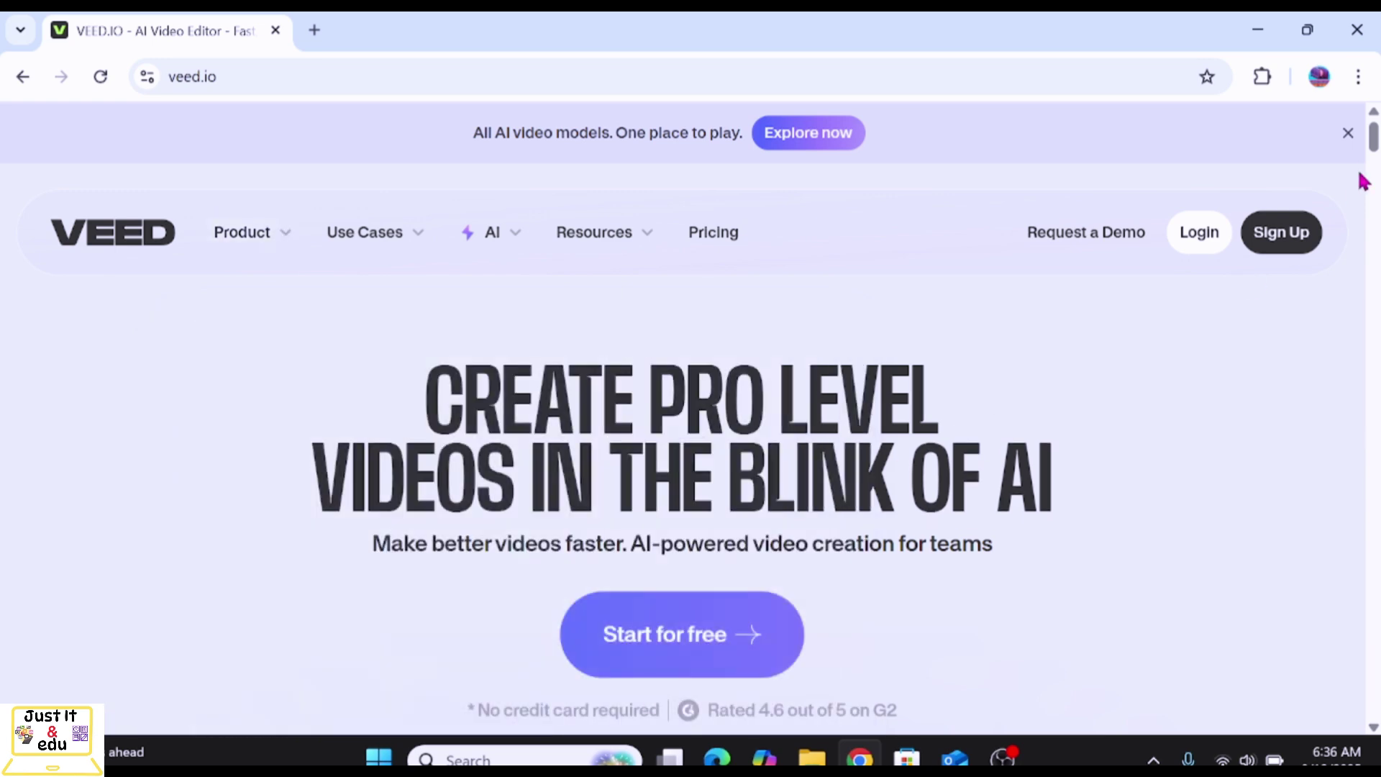
mouse_move(1376, 144)
mouse_down()
mouse_move(1372, 339)
mouse_move(1374, 126)
mouse_up()
mouse_move(402, 237)
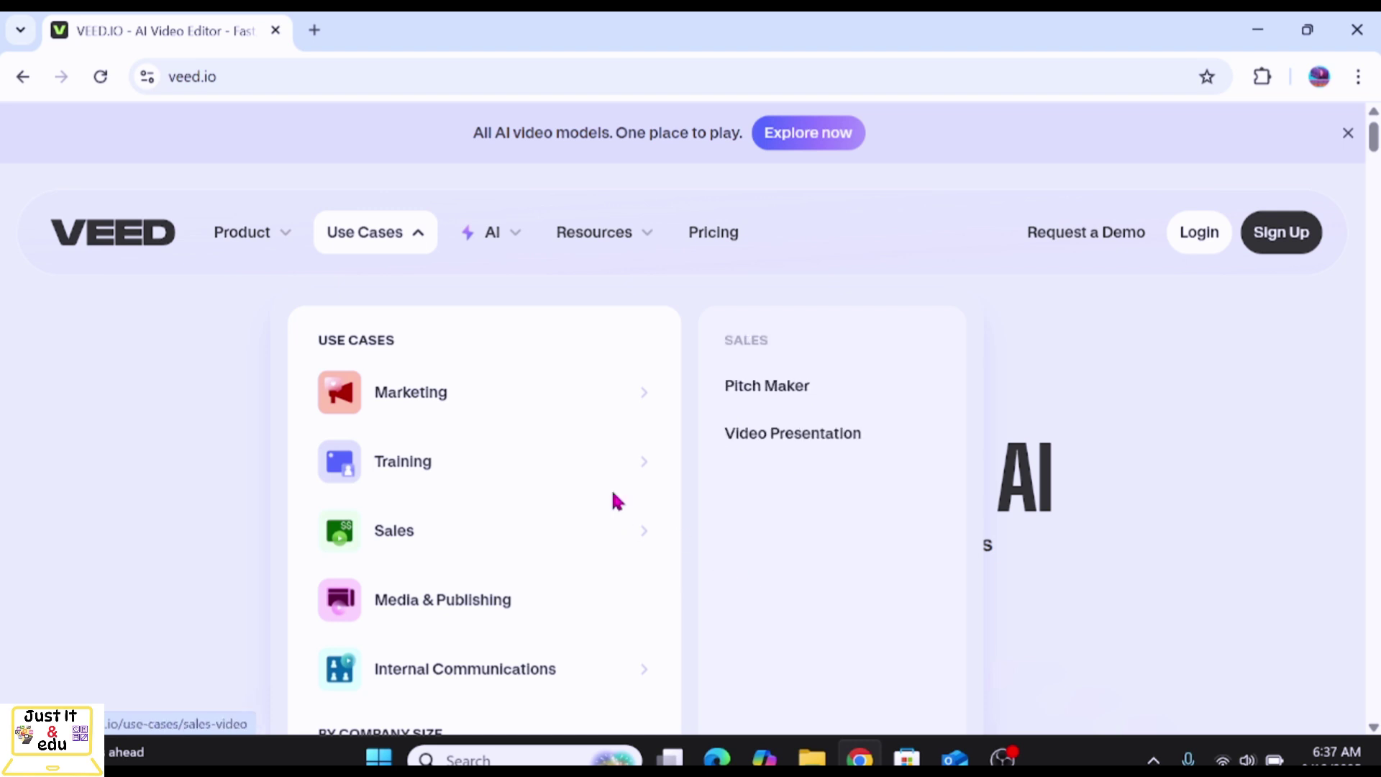
mouse_move(583, 472)
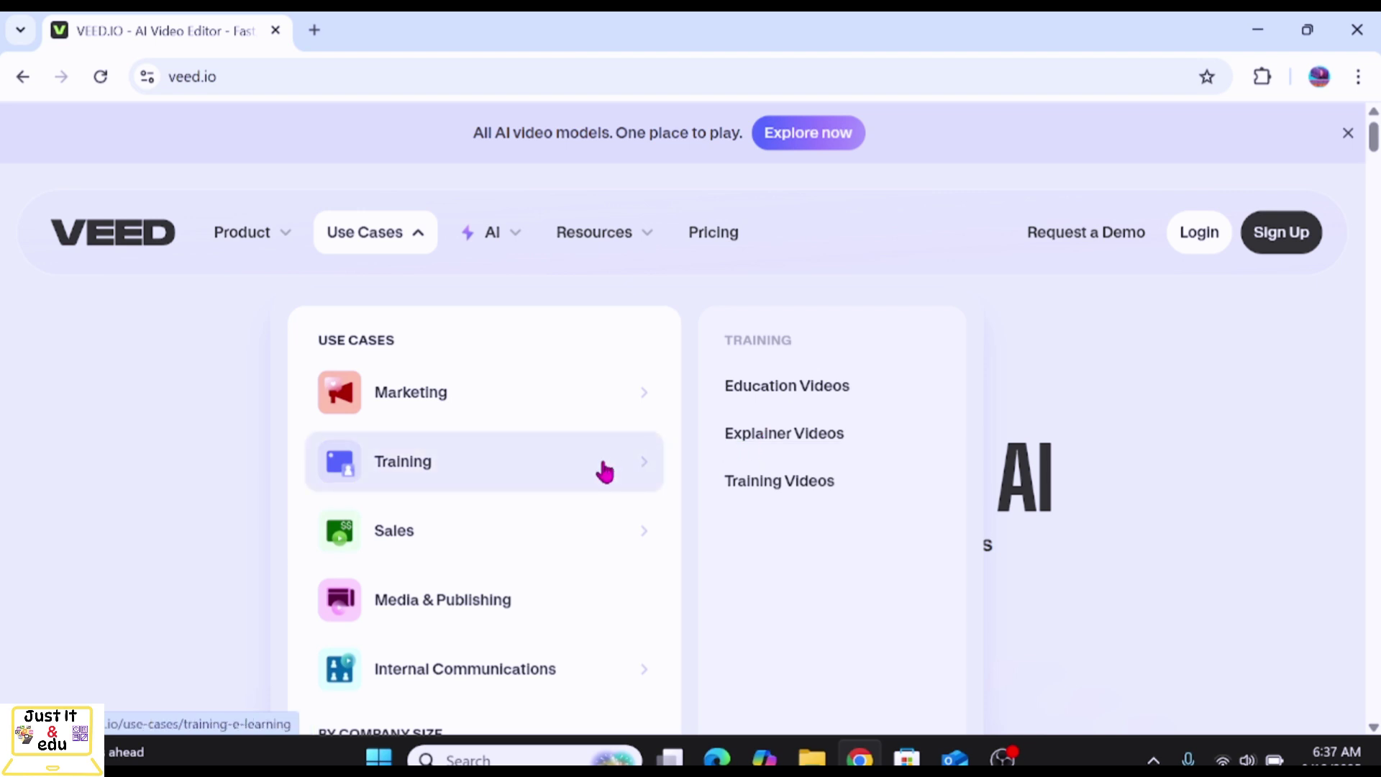
mouse_move(579, 530)
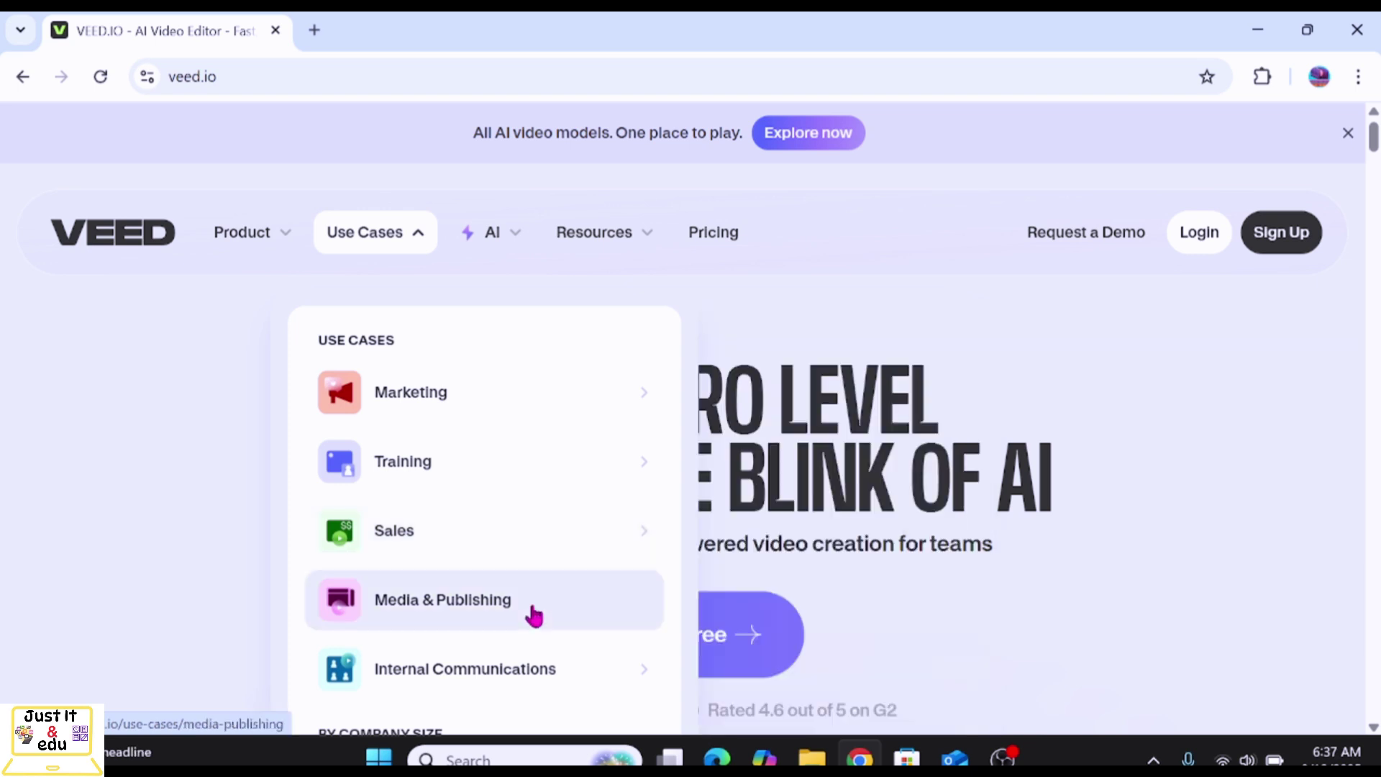
mouse_move(541, 677)
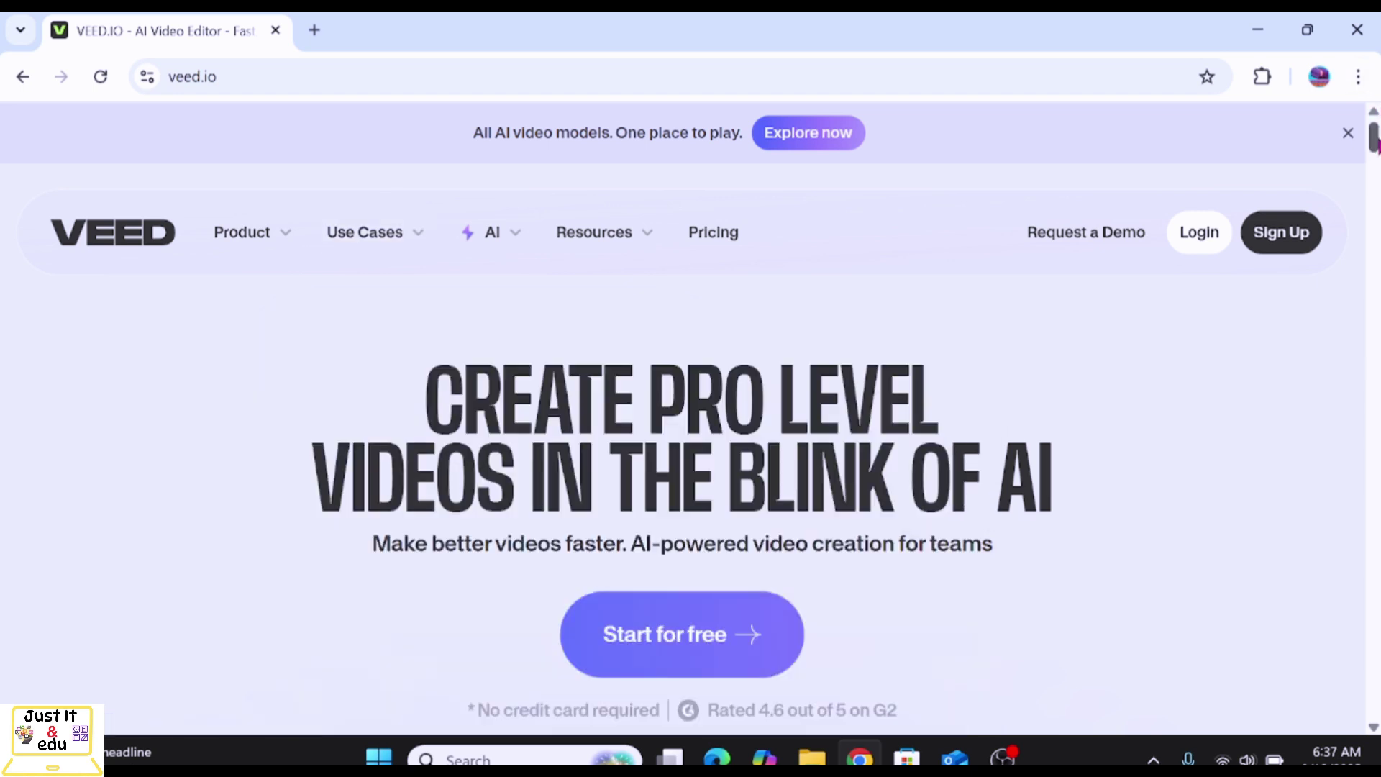
scroll(1376, 140, down, 5)
scroll(1376, 108, up, 5)
mouse_move(518, 228)
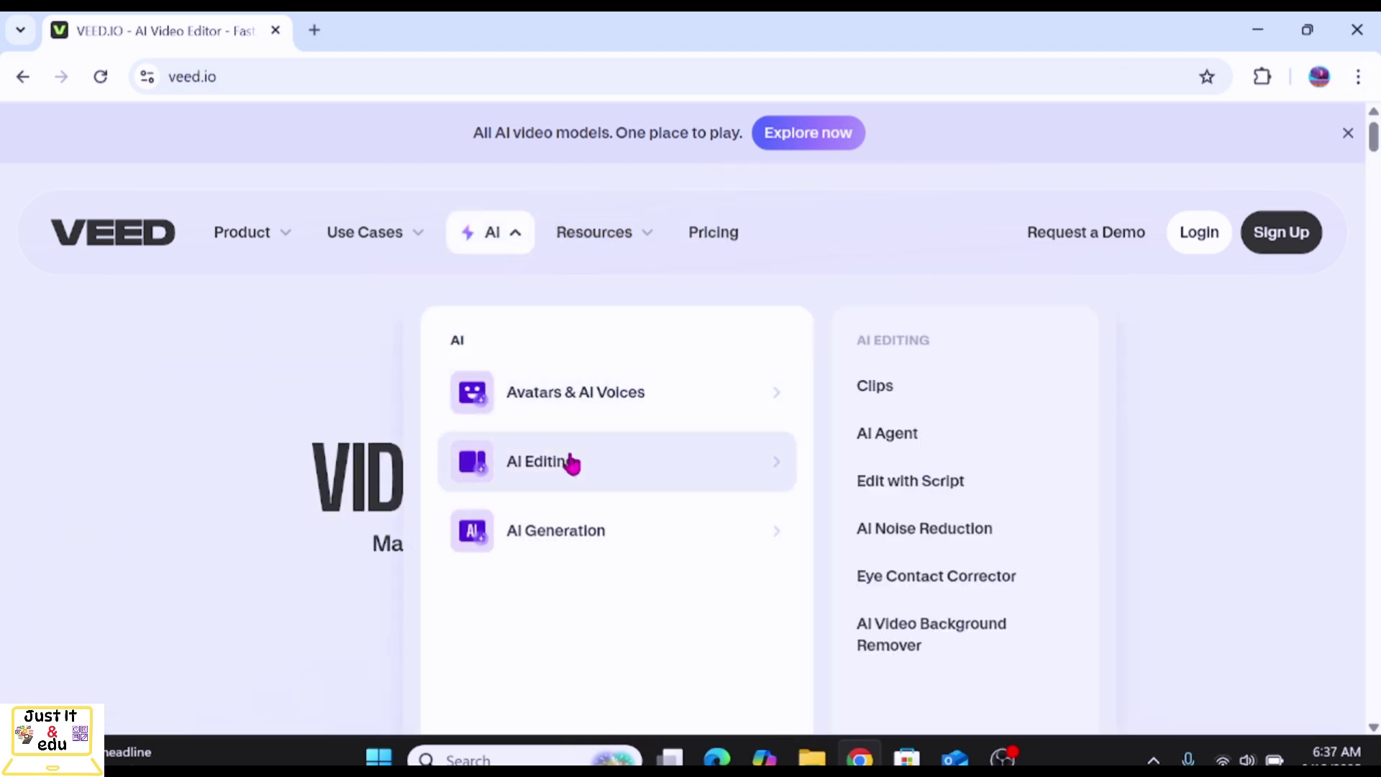
mouse_move(631, 242)
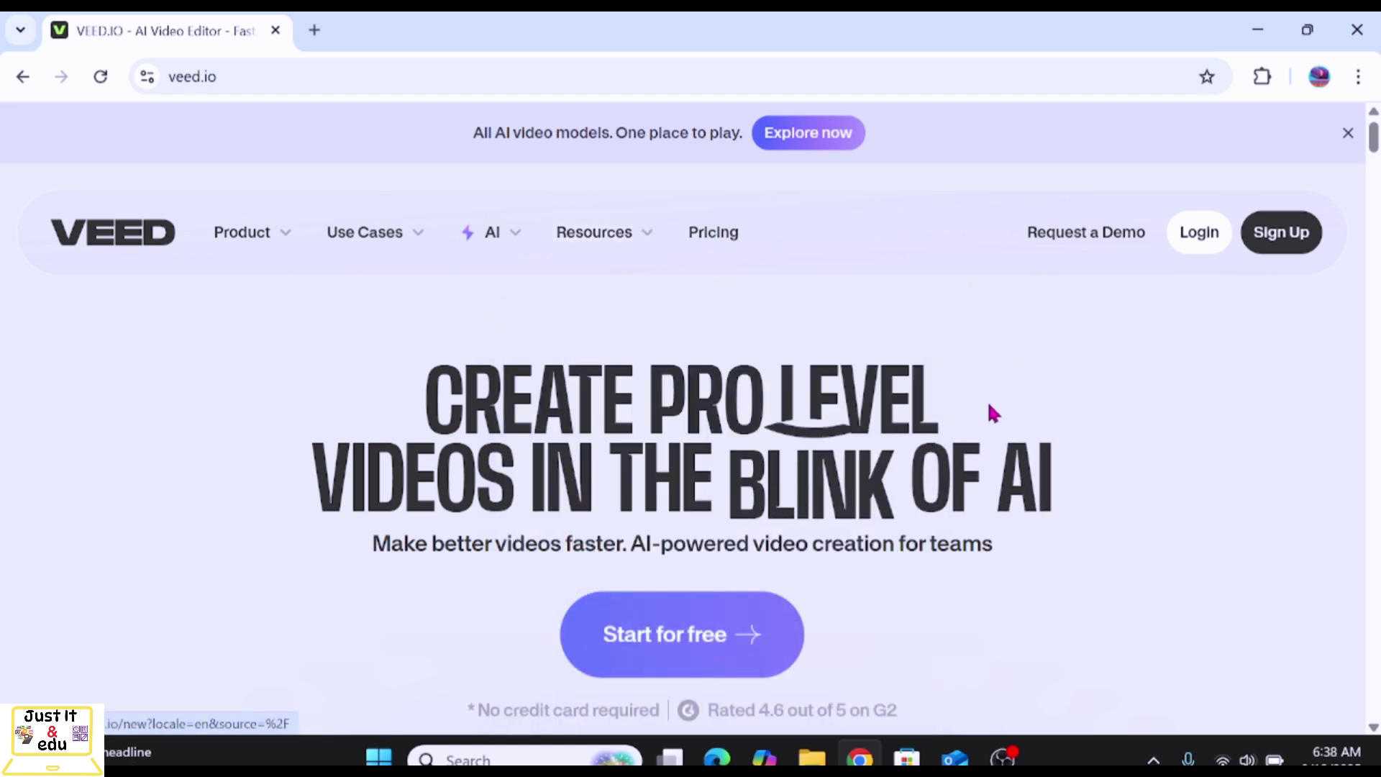
Start for free by signing up with a Google account, grant VEED the requested access, and dismiss the referral program notice
click(714, 638)
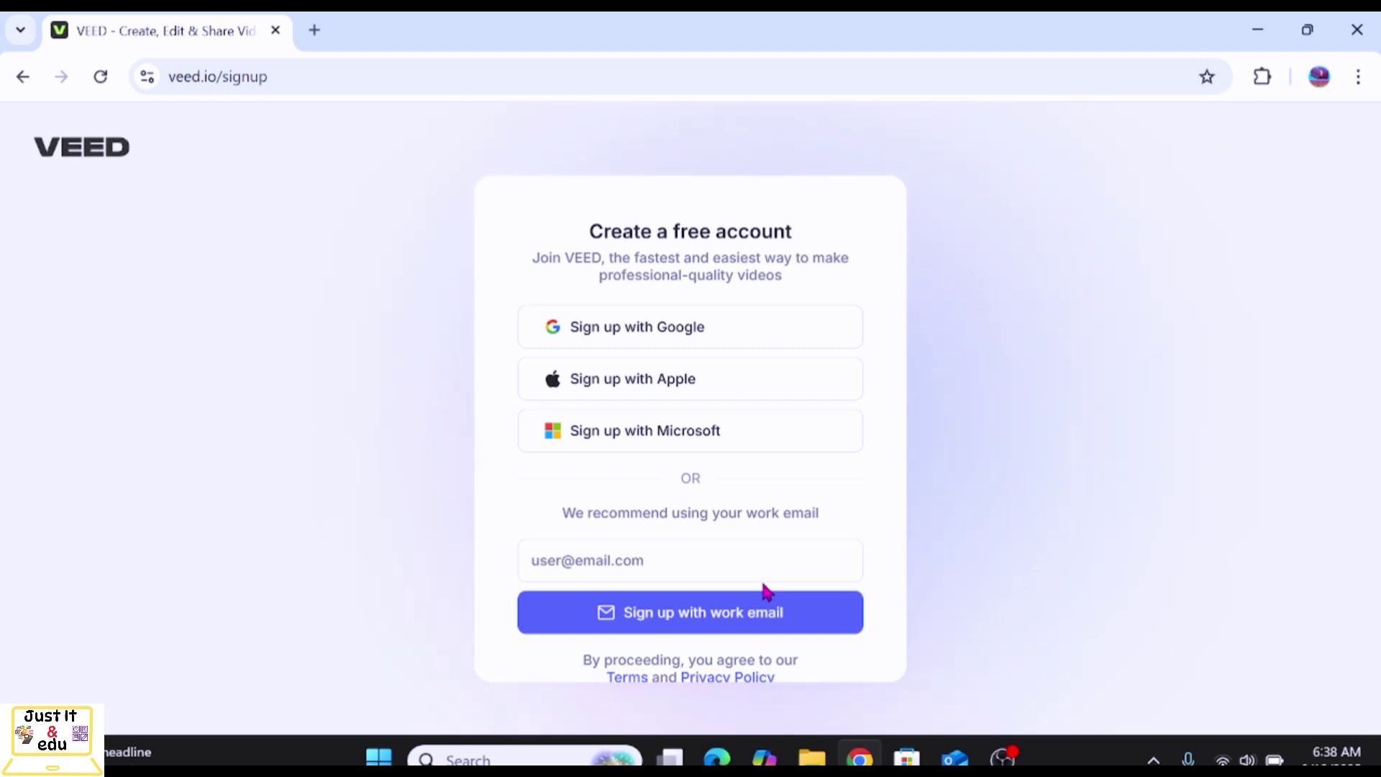
click(719, 333)
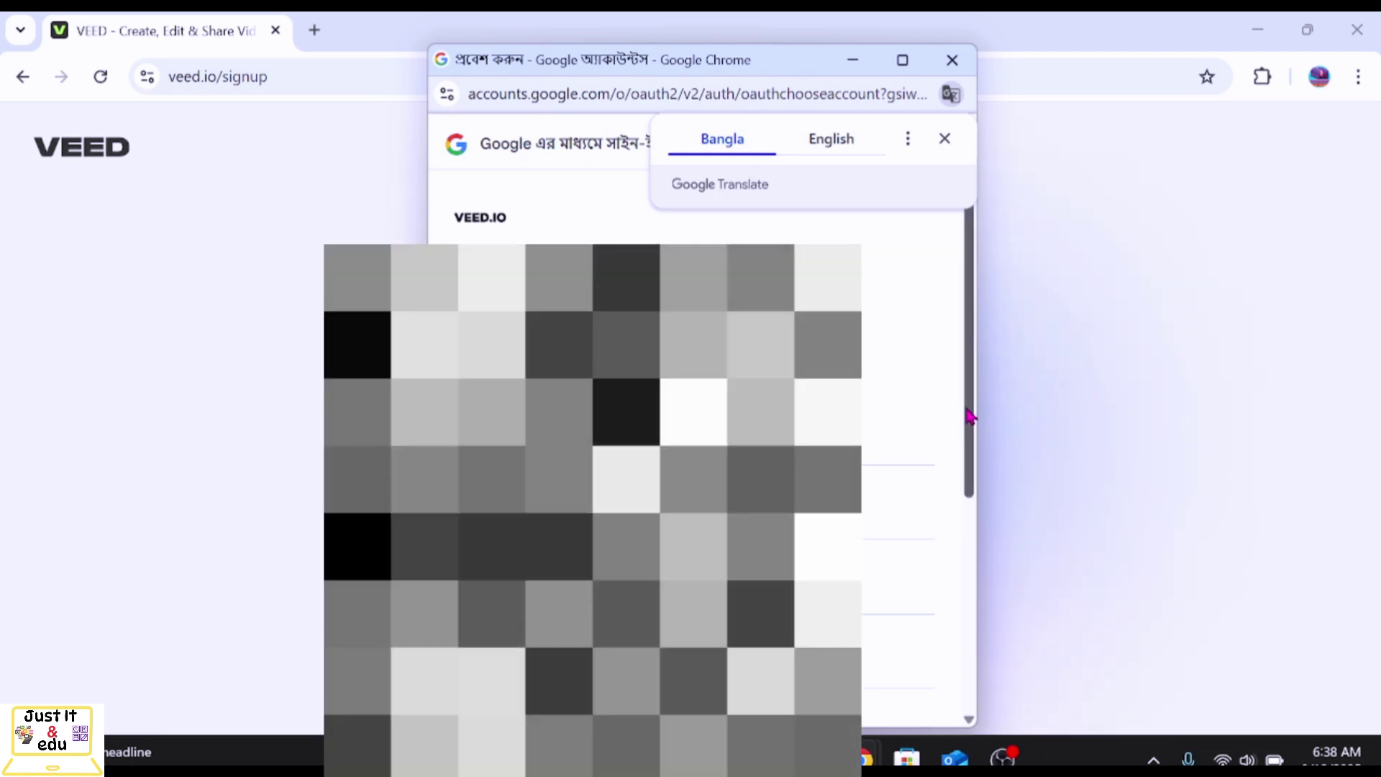
drag(969, 416, 940, 369)
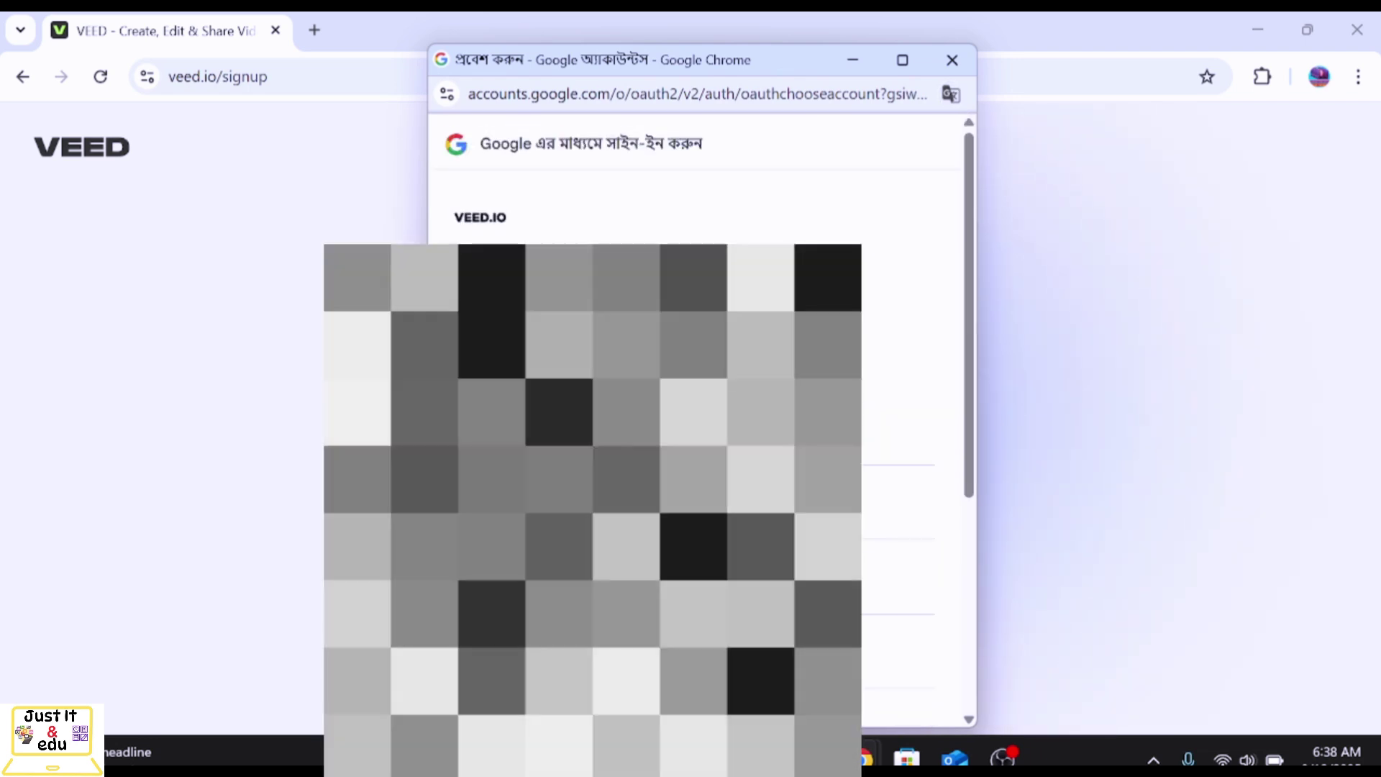
click(939, 357)
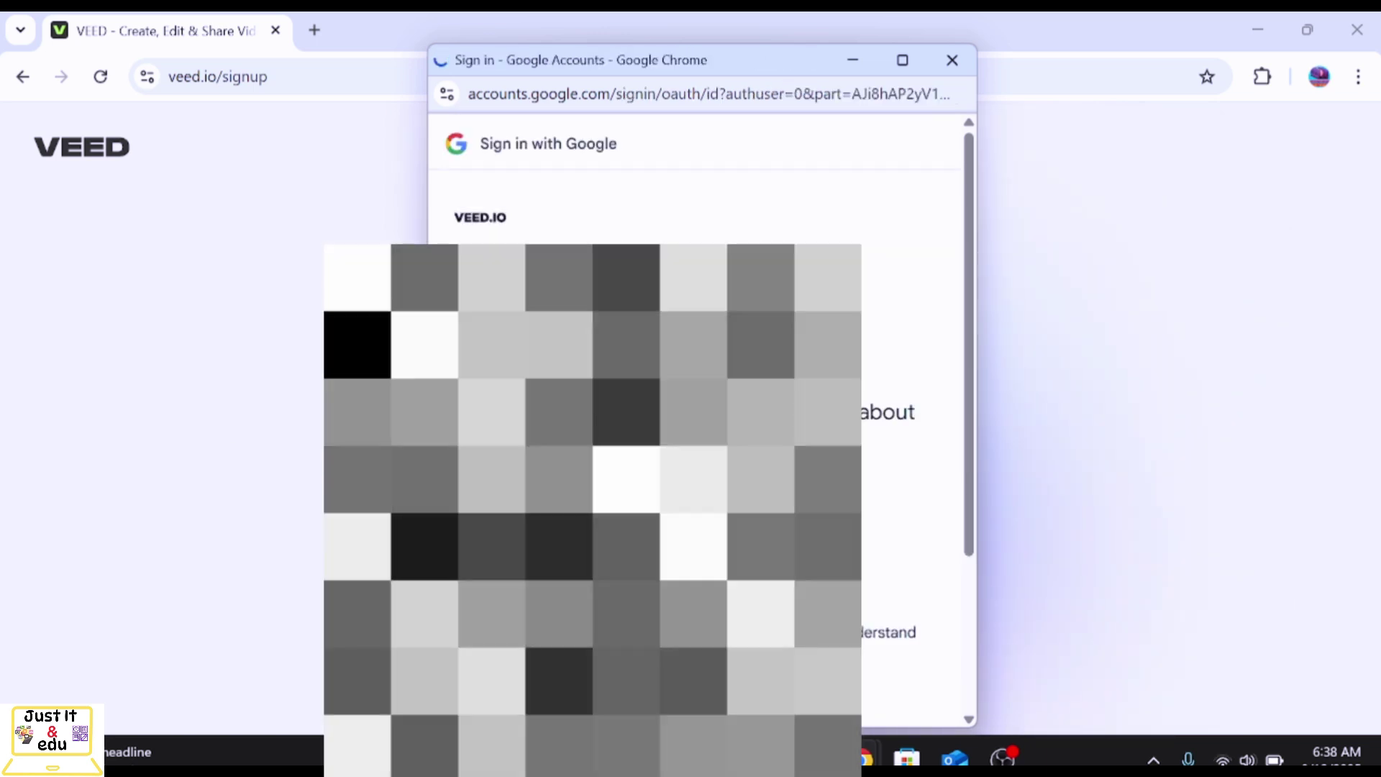
drag(973, 451, 973, 623)
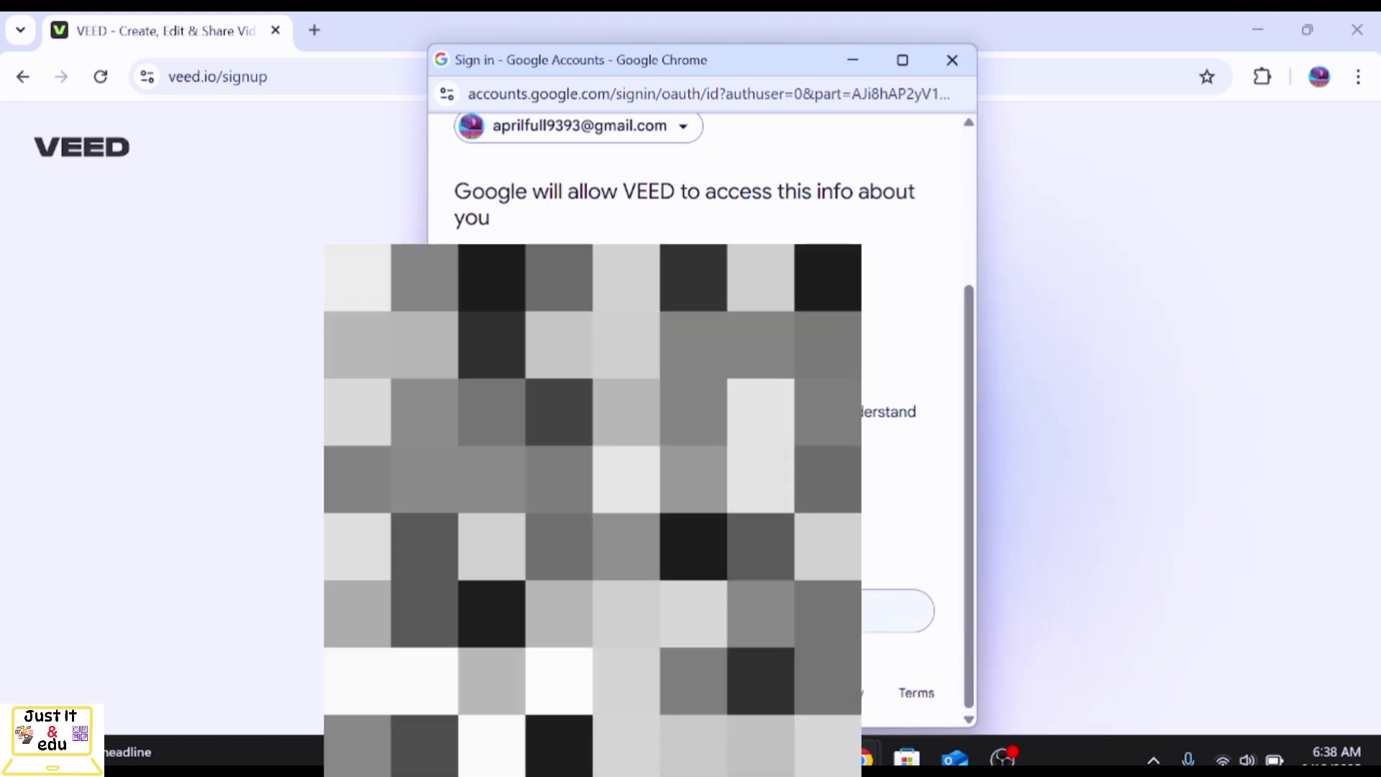
click(846, 614)
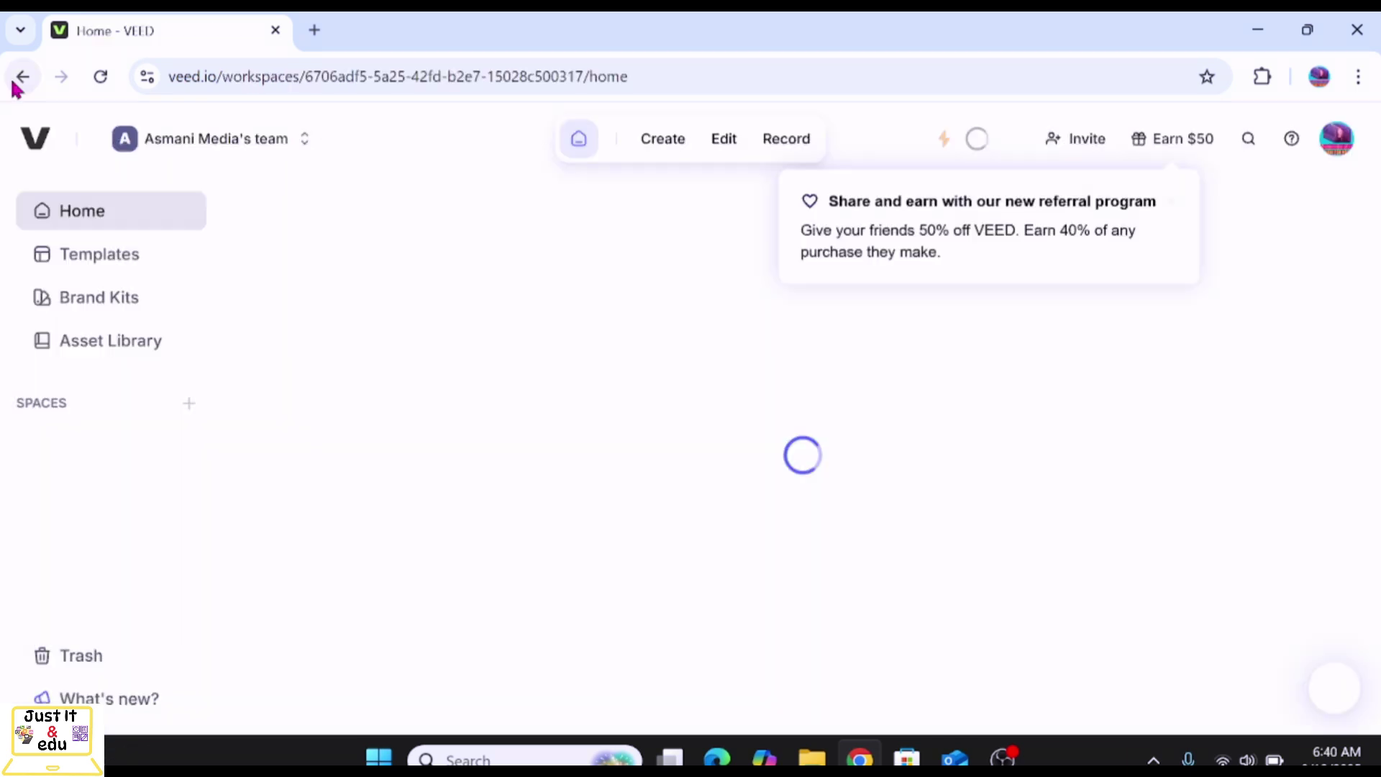
click(1170, 204)
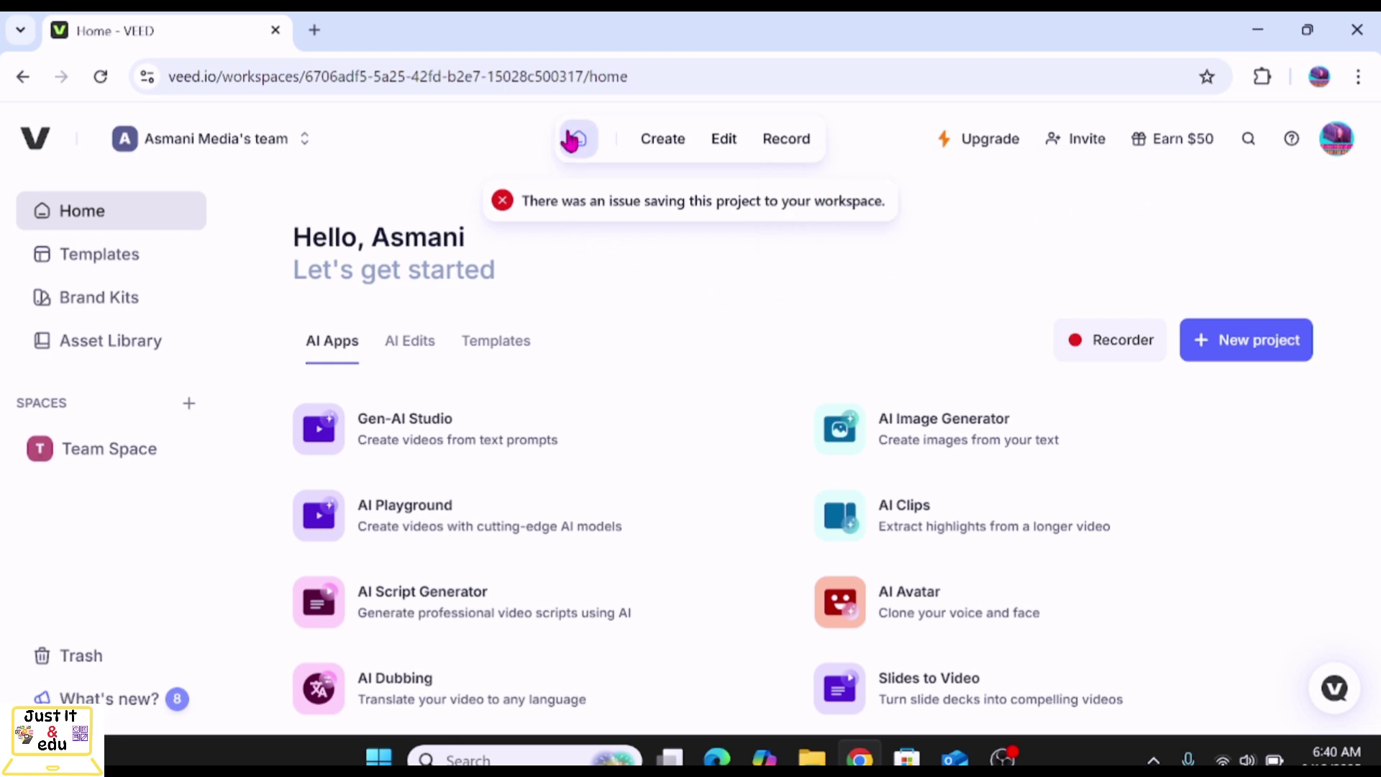
Examine the workspace's creation tools and the full template gallery, and return to the workspace home
click(675, 151)
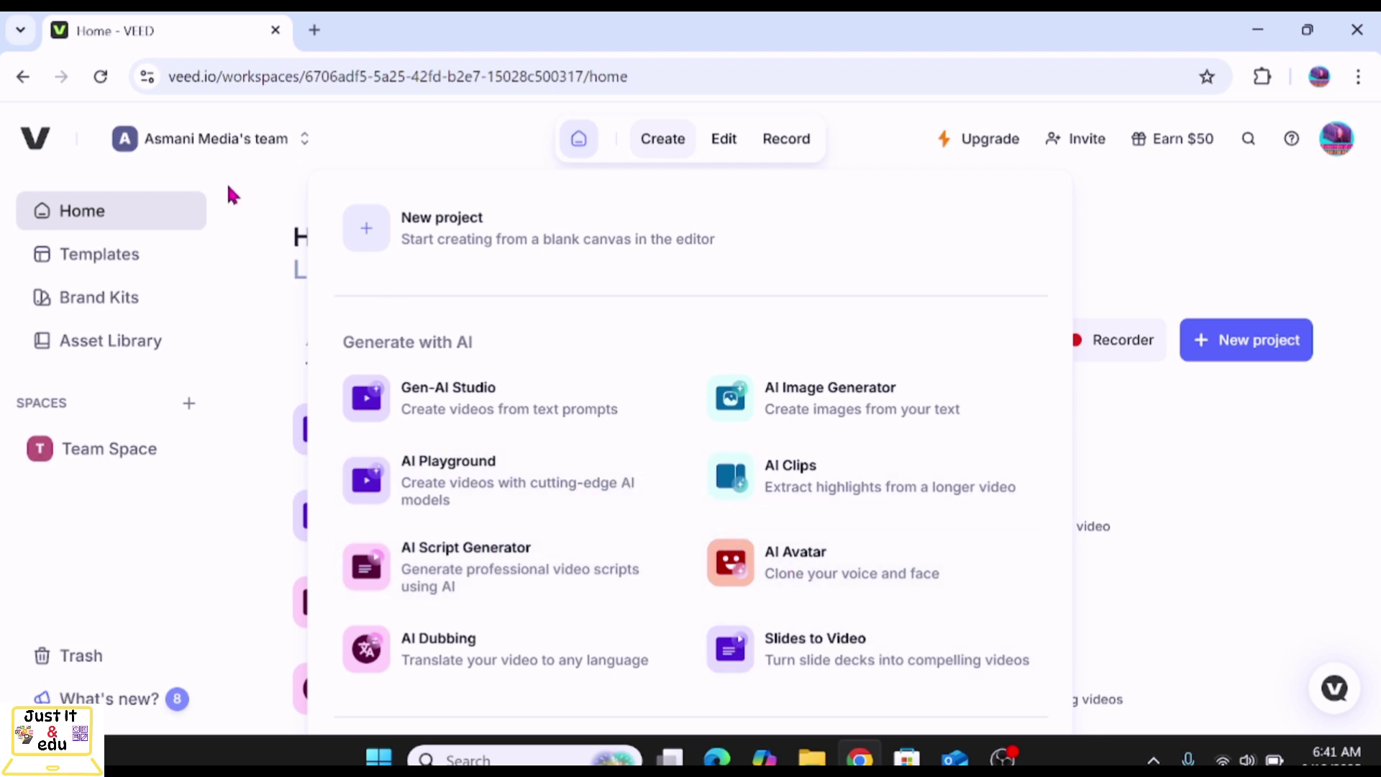
click(141, 267)
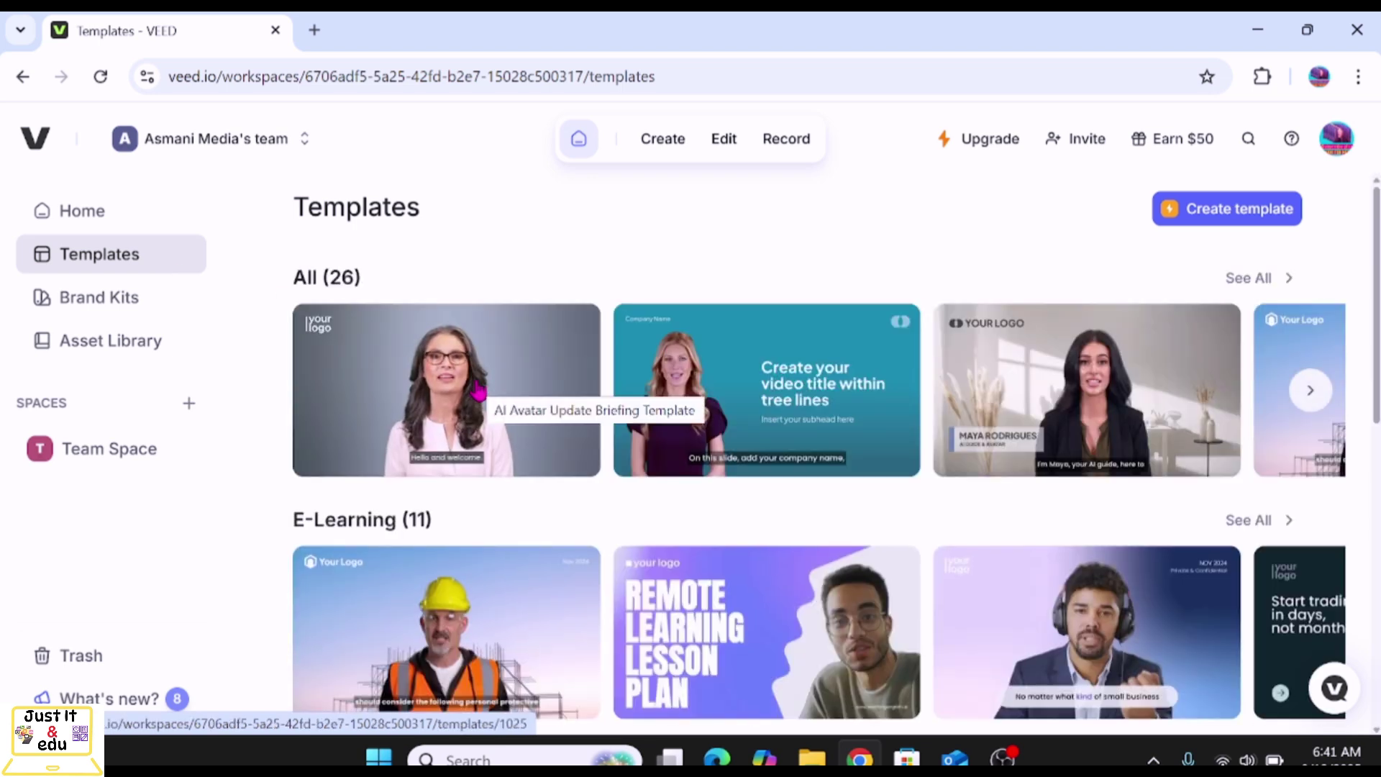
scroll(1377, 320, down, 10)
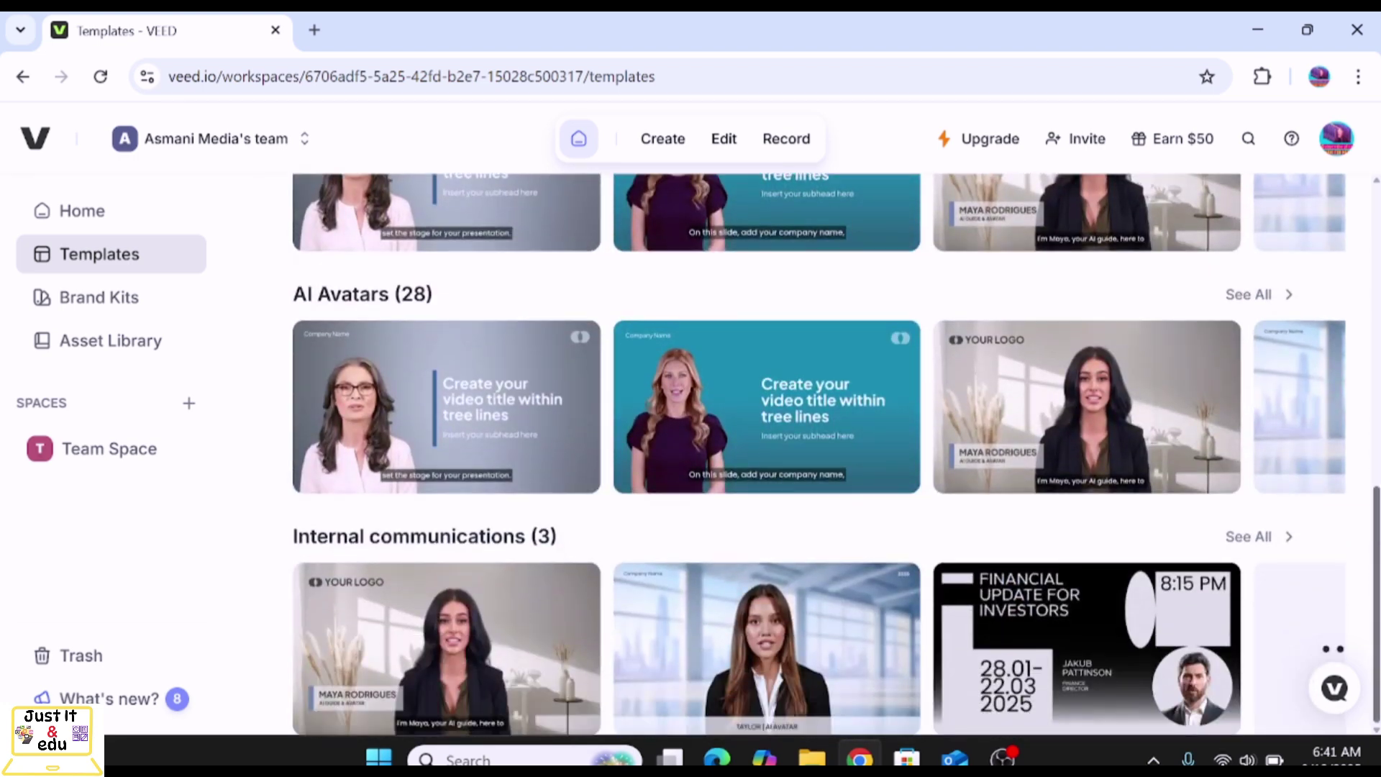
scroll(1357, 288, up, 10)
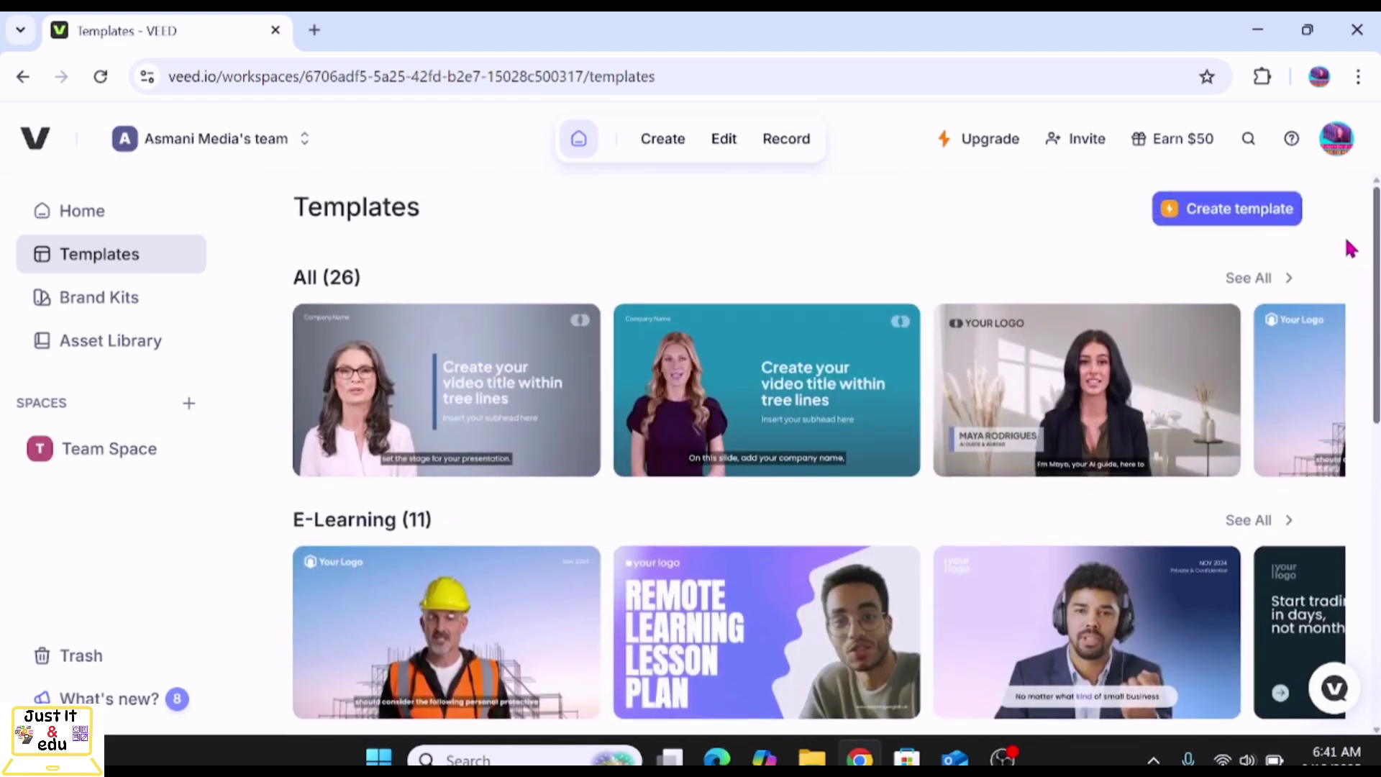
click(110, 214)
click(658, 150)
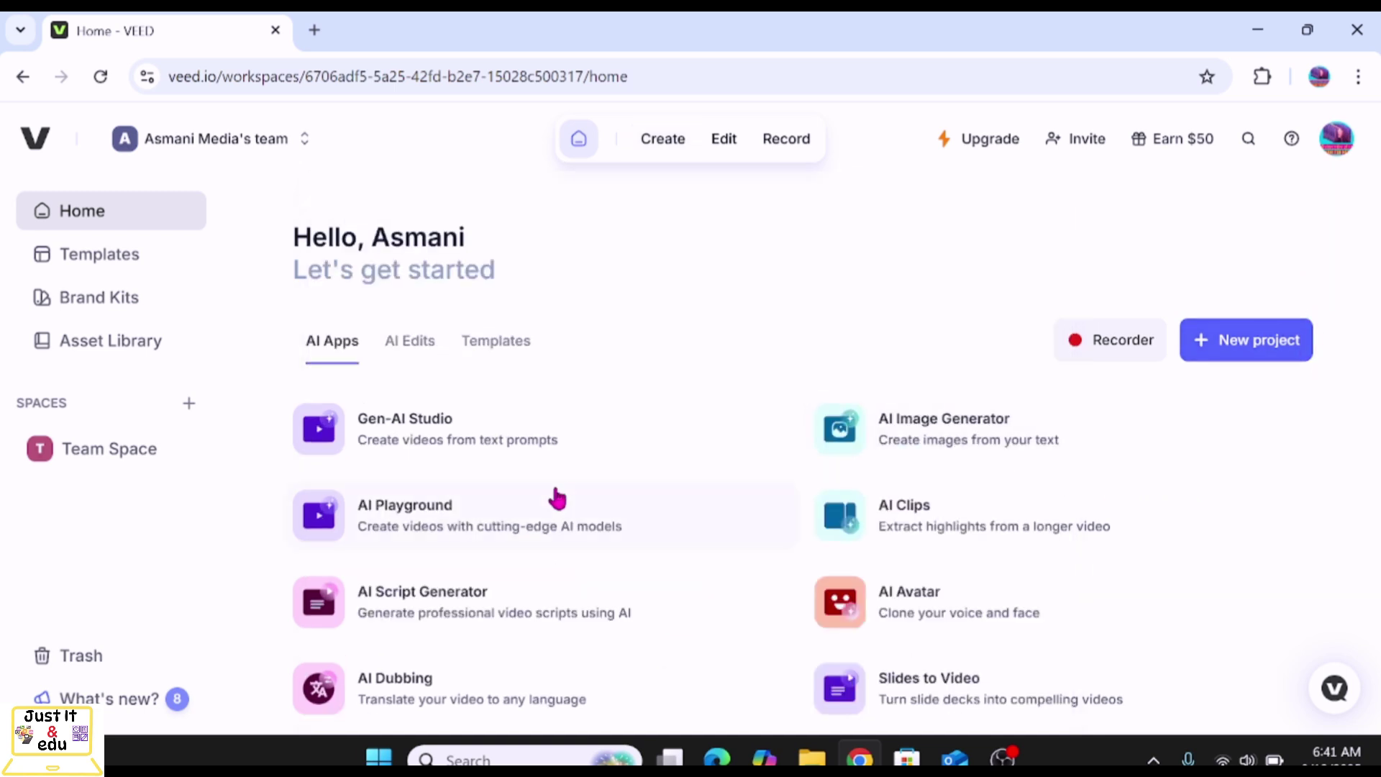
Open Gen-AI Studio and start a tutorial prompt reading "Create a tutorial for facebook hiden"
click(482, 434)
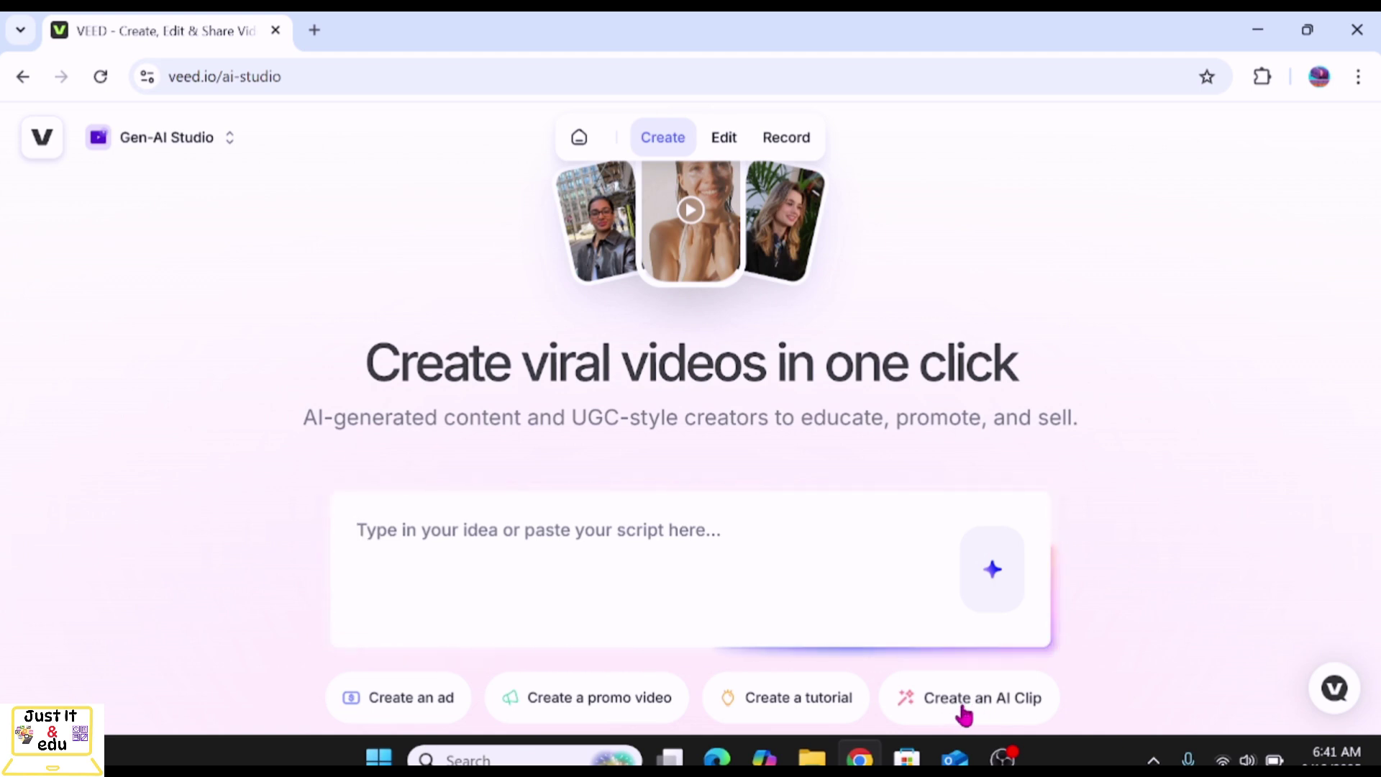
click(762, 706)
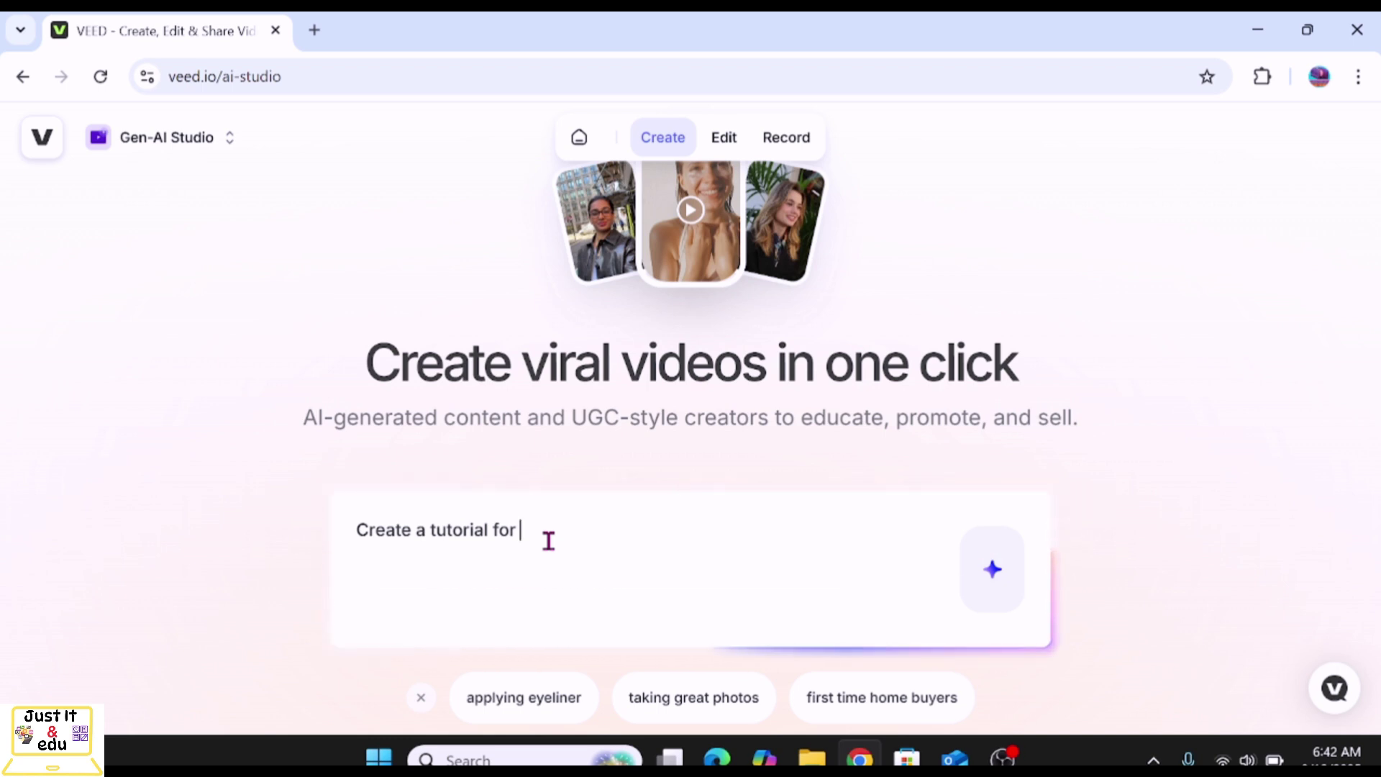
text(f)
text(ac)
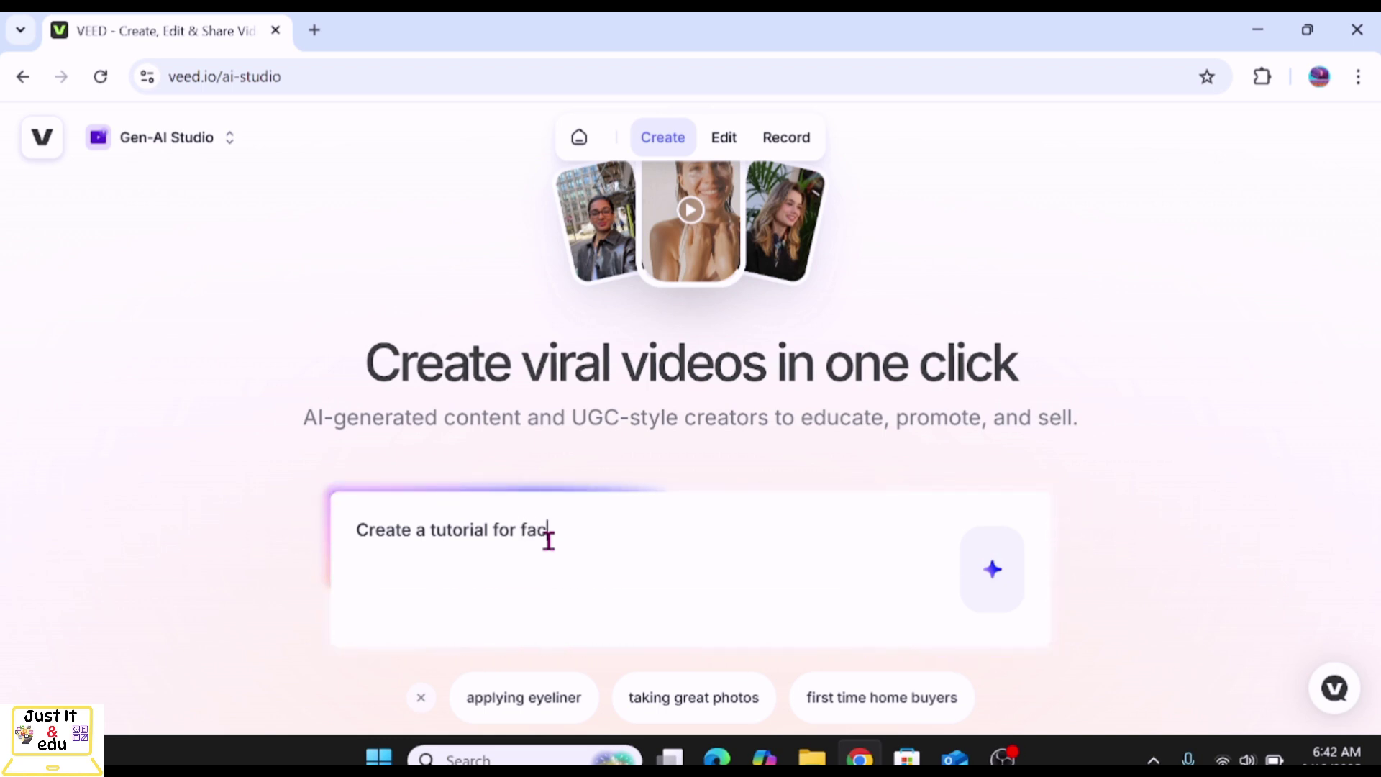
text(ebook hiden)
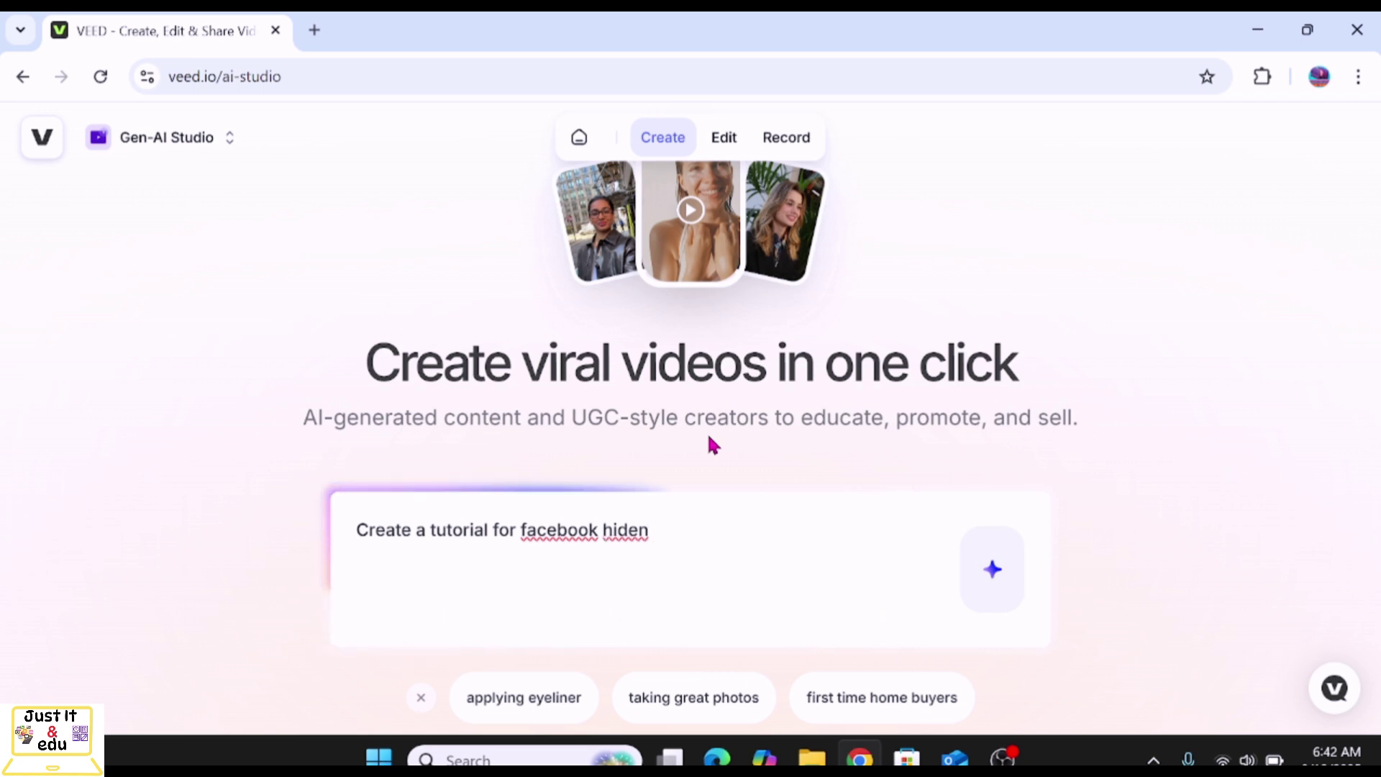
Correct the misspelled last word of the prompt to "hidden" and add "setting" after it
click(635, 529)
right_click(635, 528)
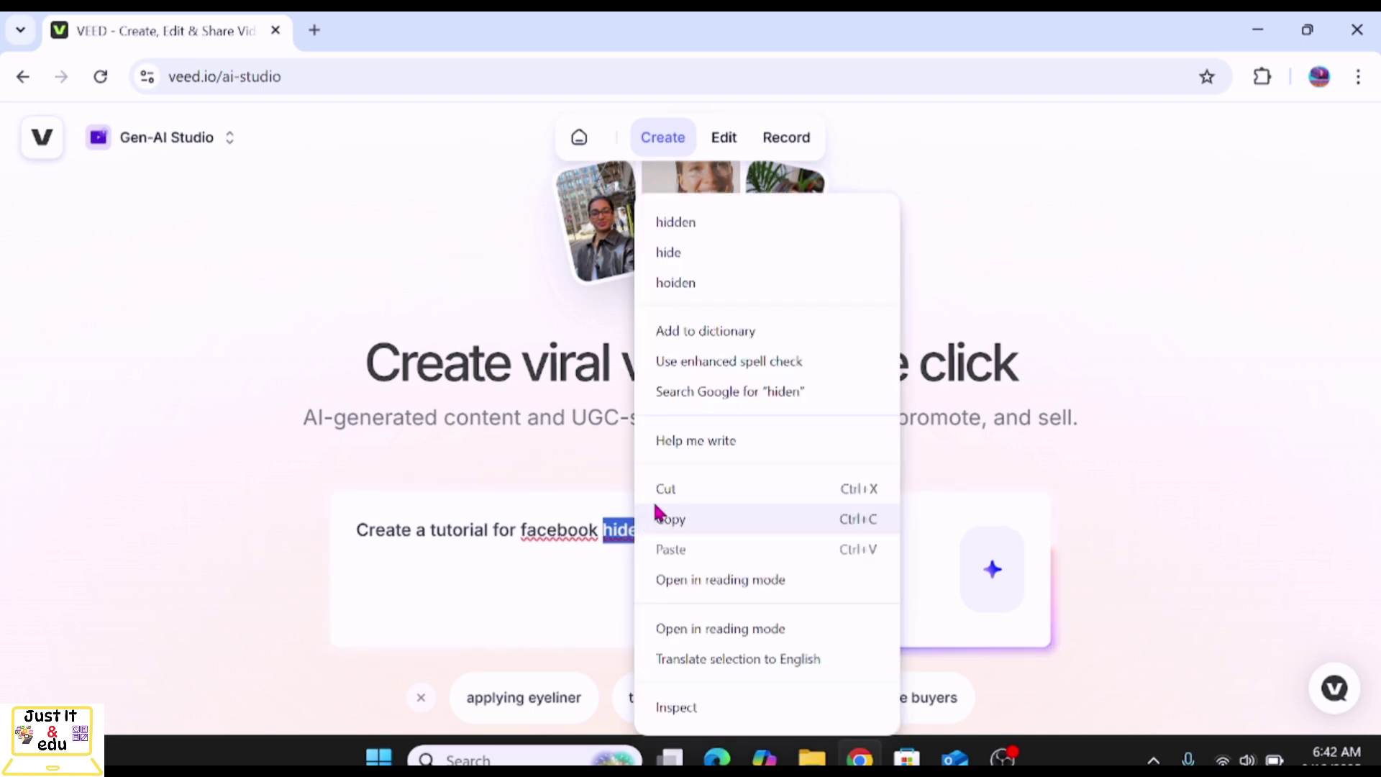
click(704, 224)
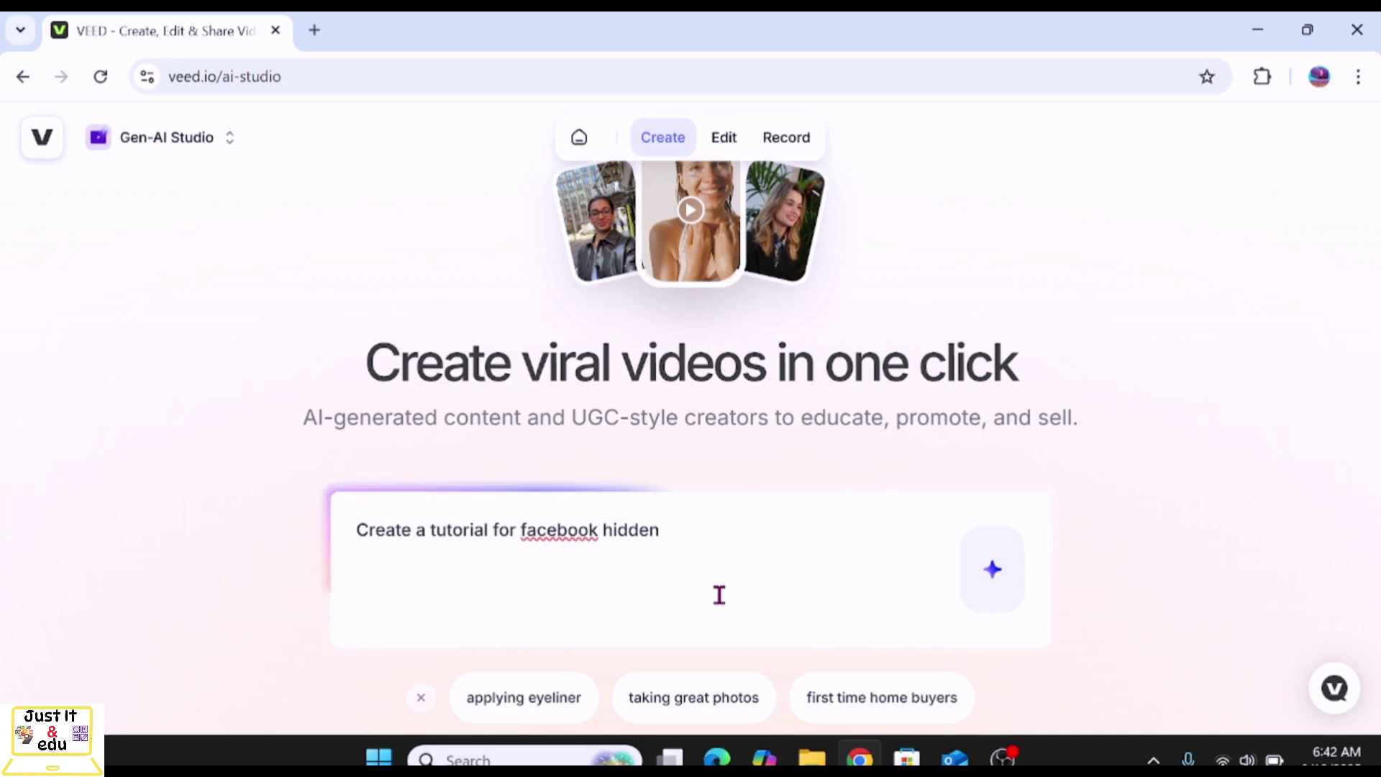
text(s)
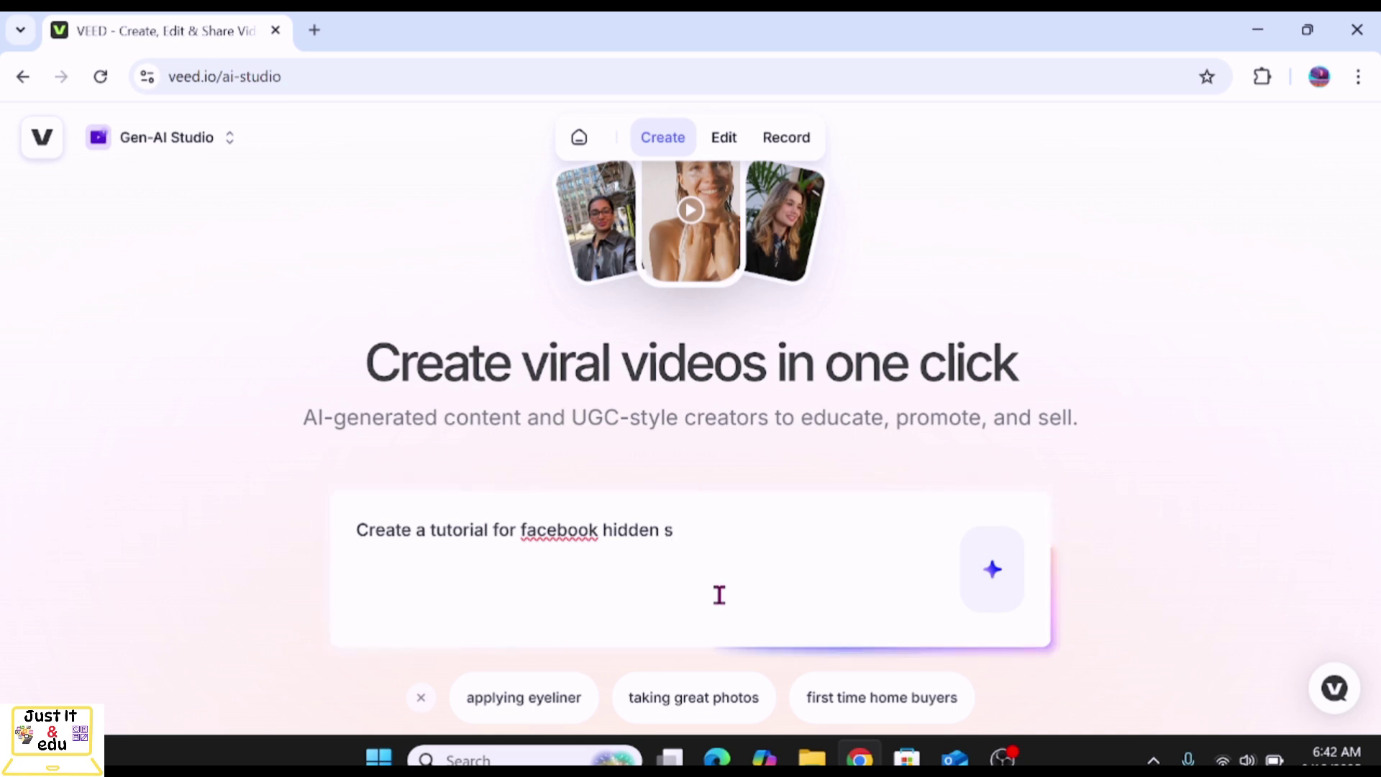
text(etting)
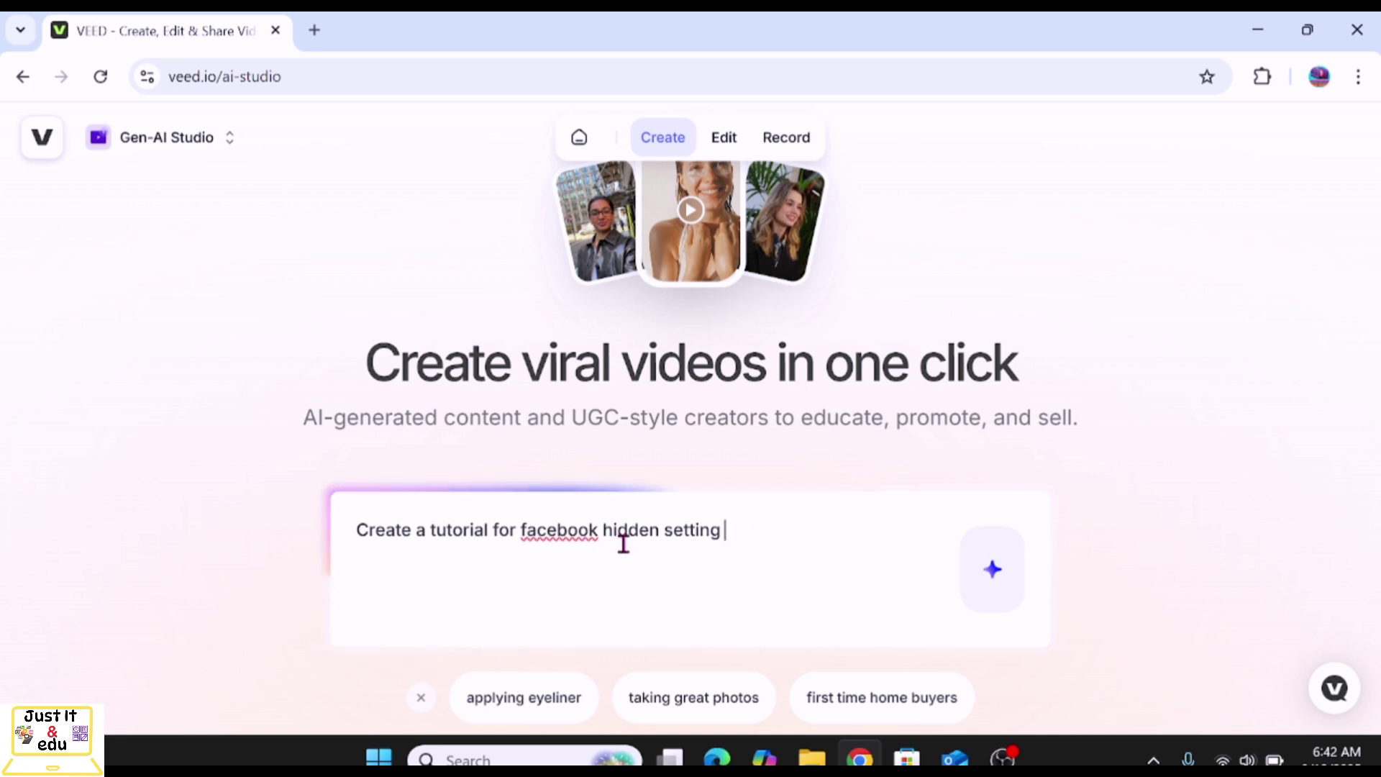
Delete "hidden setting" from the end of the prompt
drag(605, 533, 778, 533)
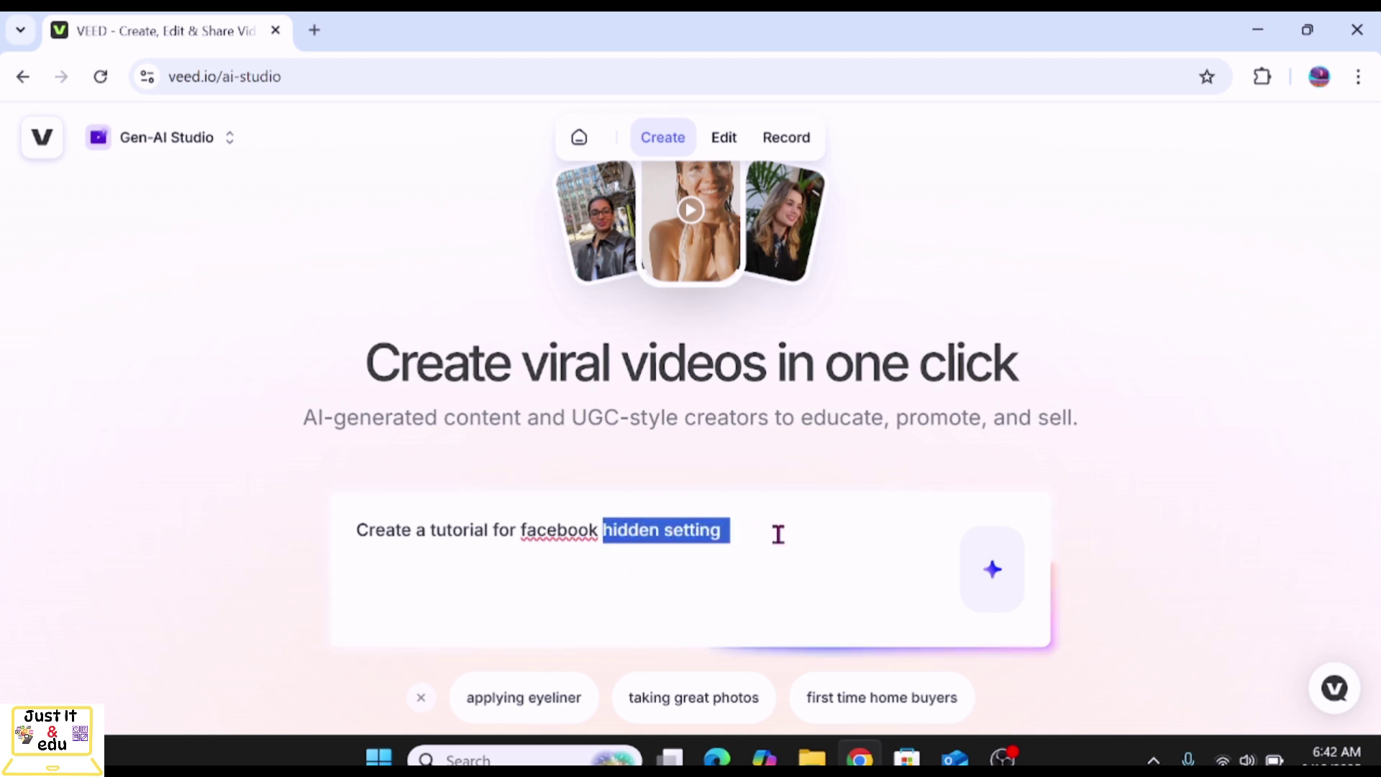
key(BackSpace)
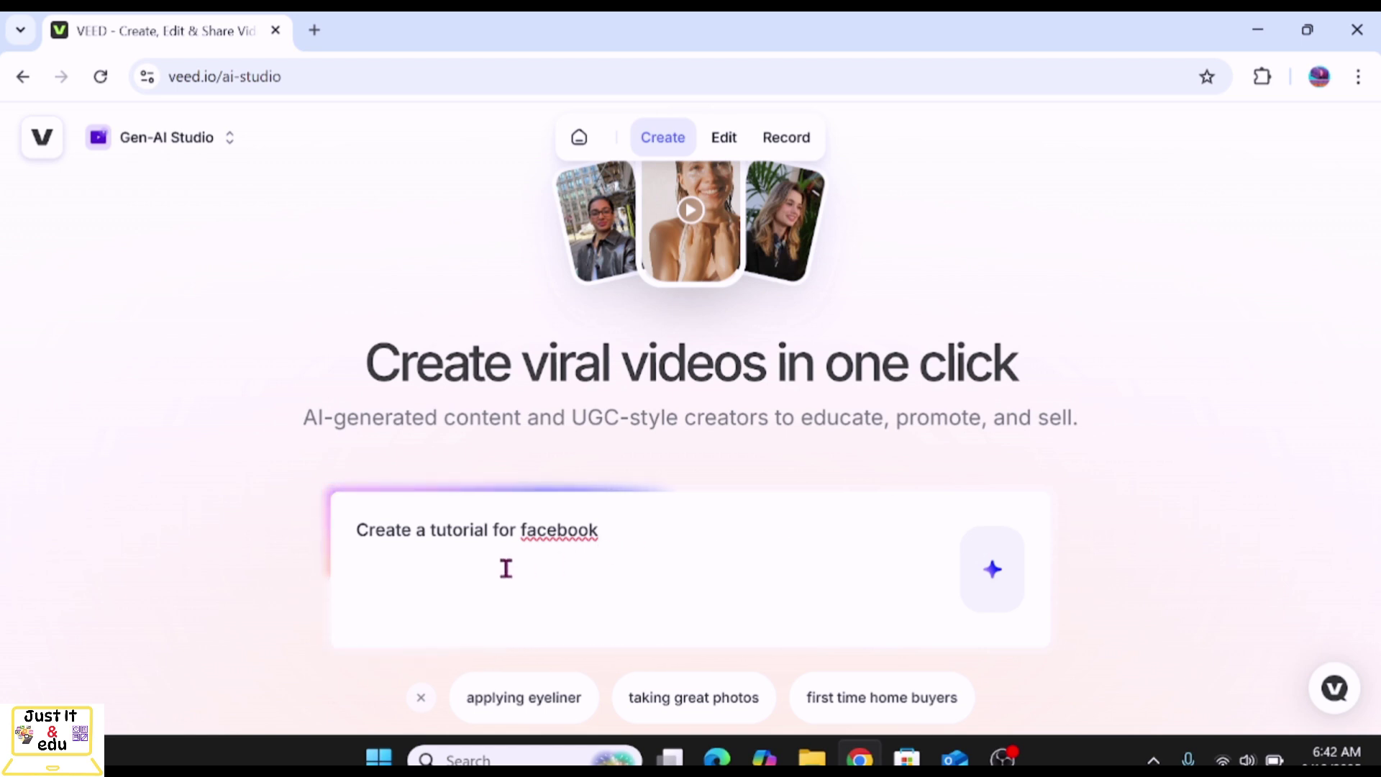
Switch the keyboard input mode to Unicode for Bengali and add "এর ৩টি" after "facebook" in the prompt
click(1153, 759)
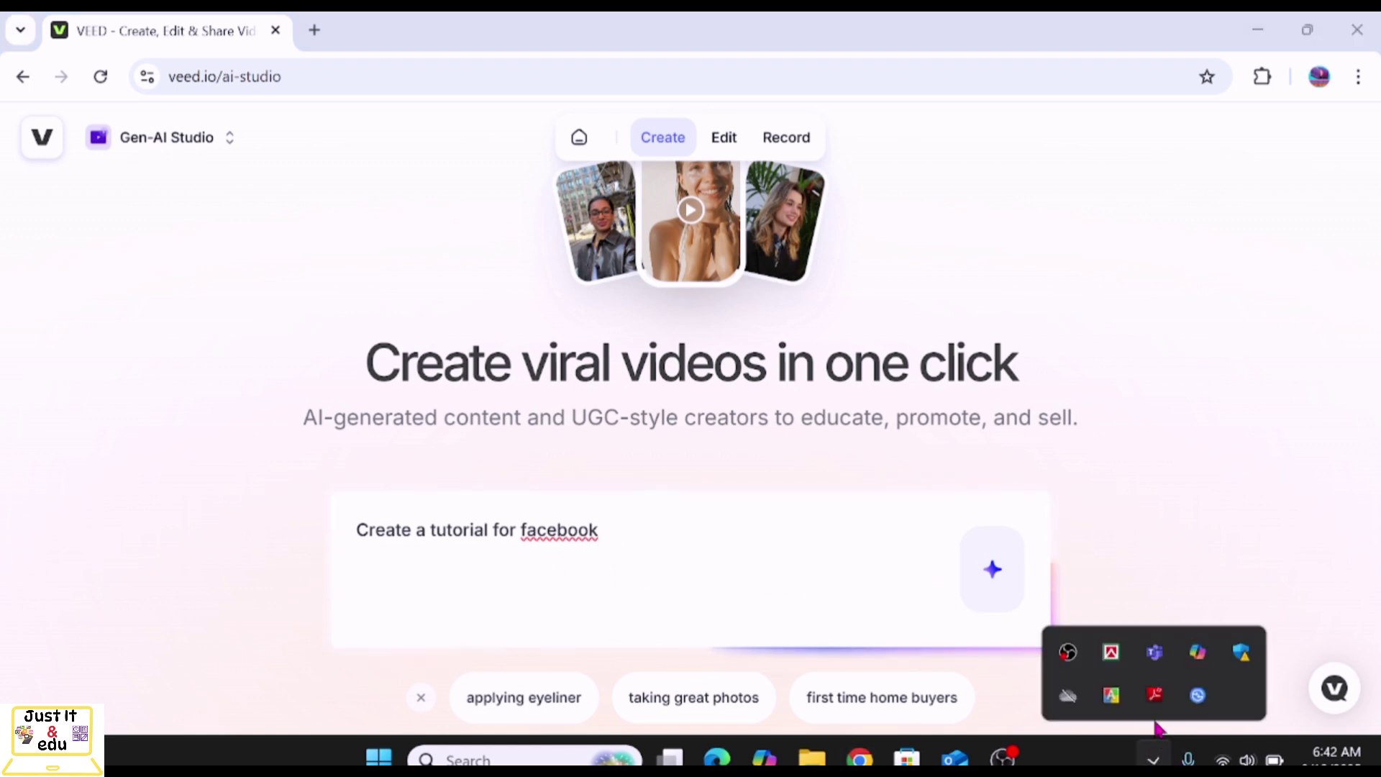
right_click(1111, 660)
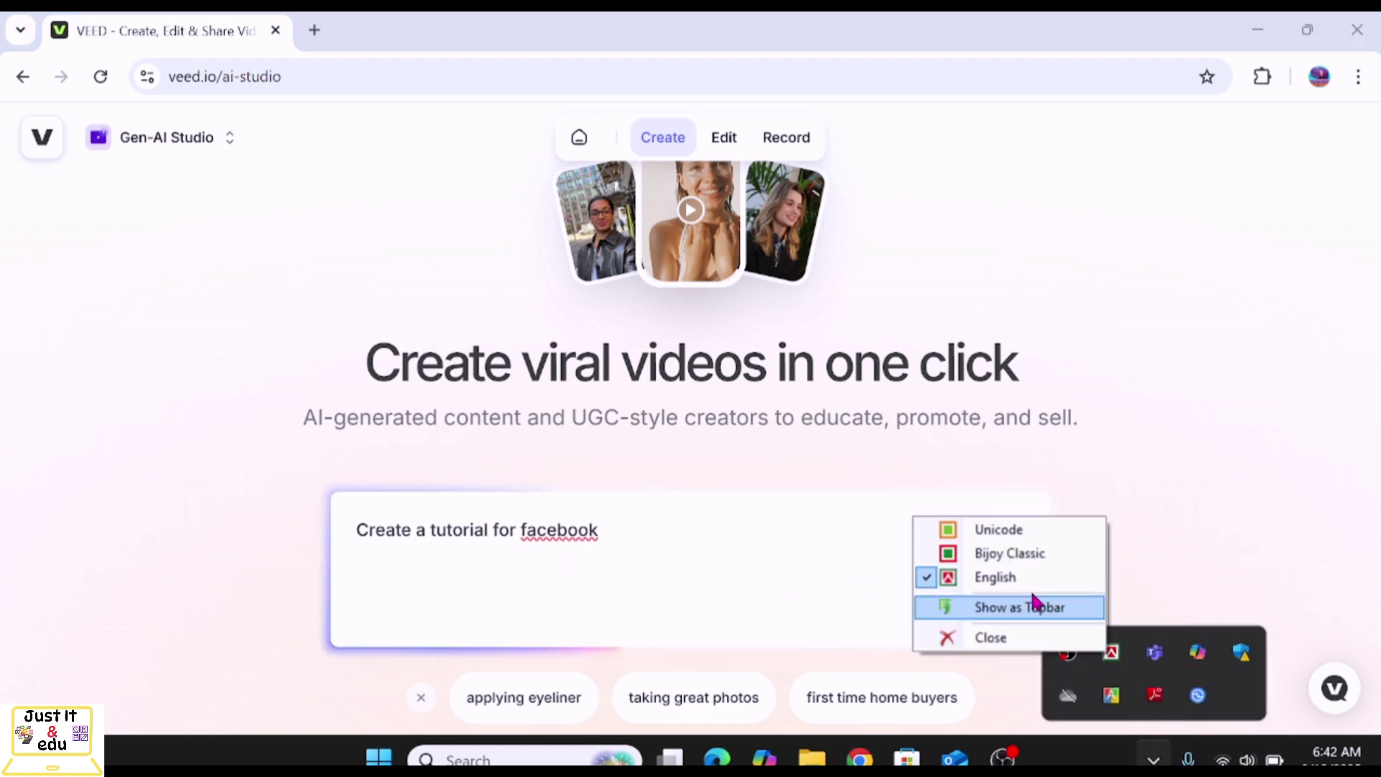
click(1012, 533)
click(676, 548)
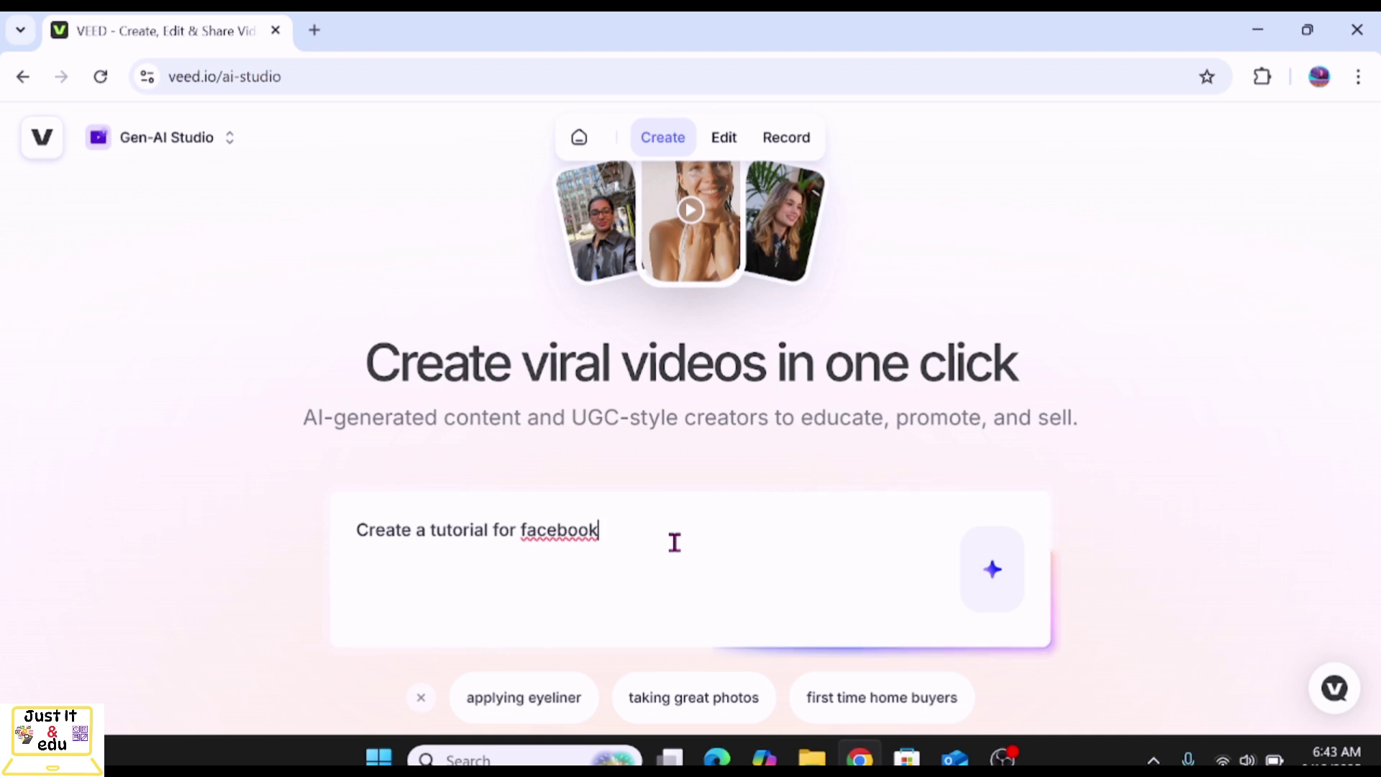
text(এর ৩টি)
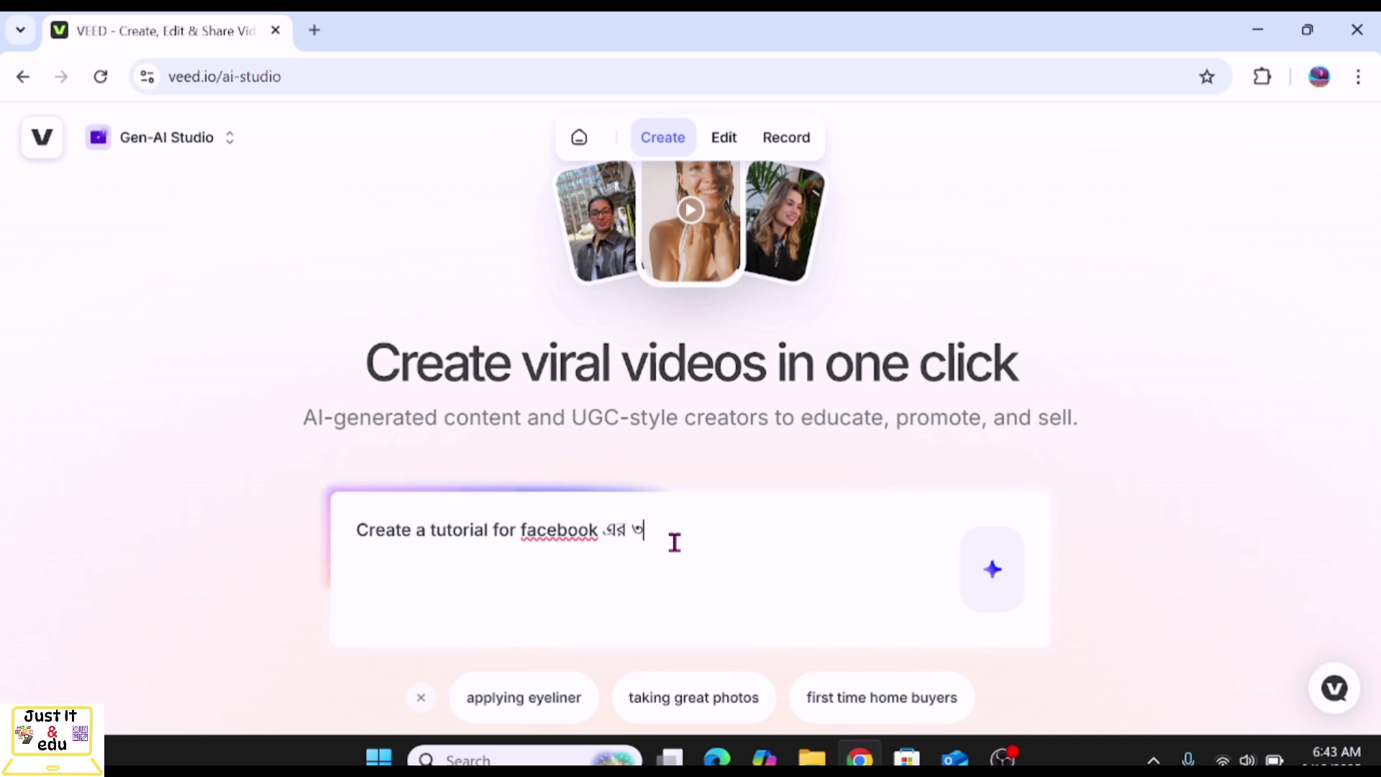
Continue the prompt with the Bengali words "গুরুত্বপূর্ণ সেটিং"
text( গুরুত্বপ)
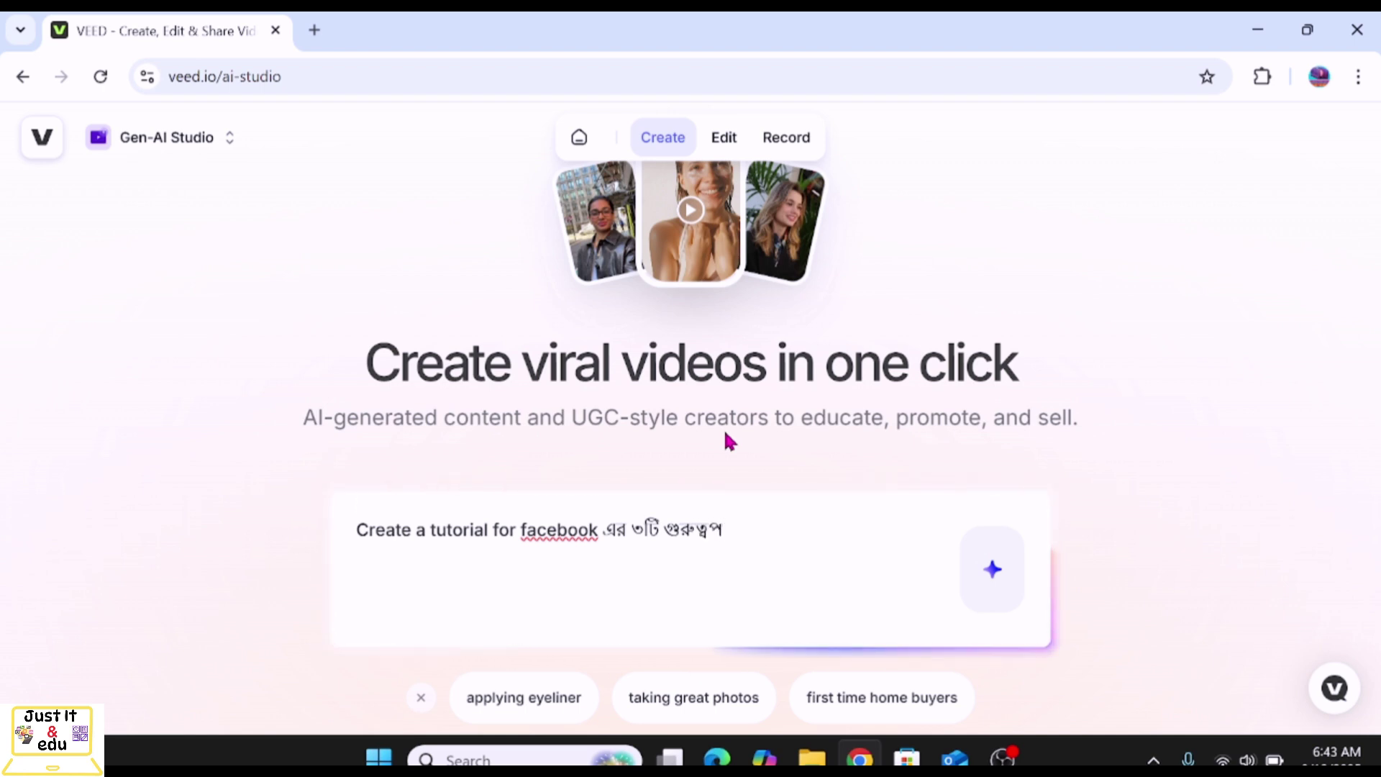
text(ূর্ণ)
key(BackSpace)
text(র)
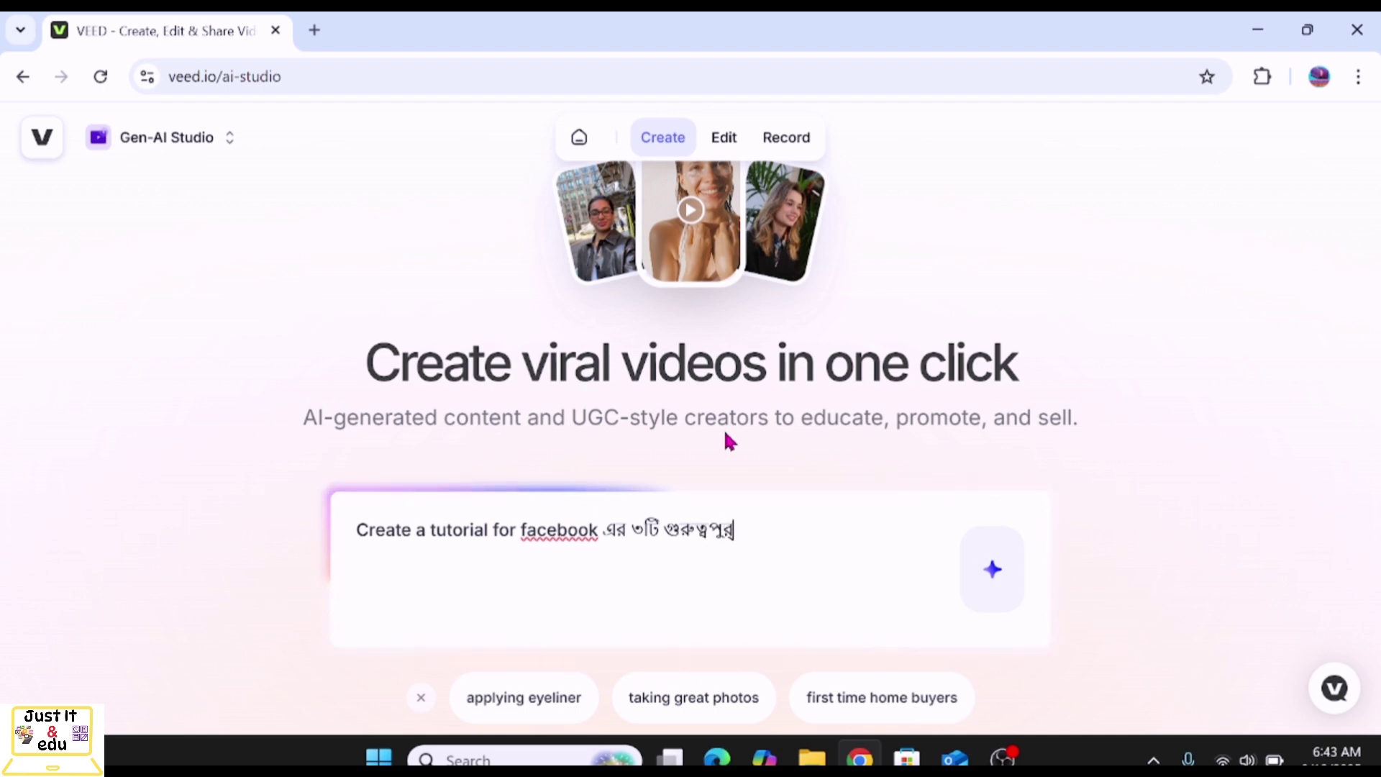
key(BackSpace)
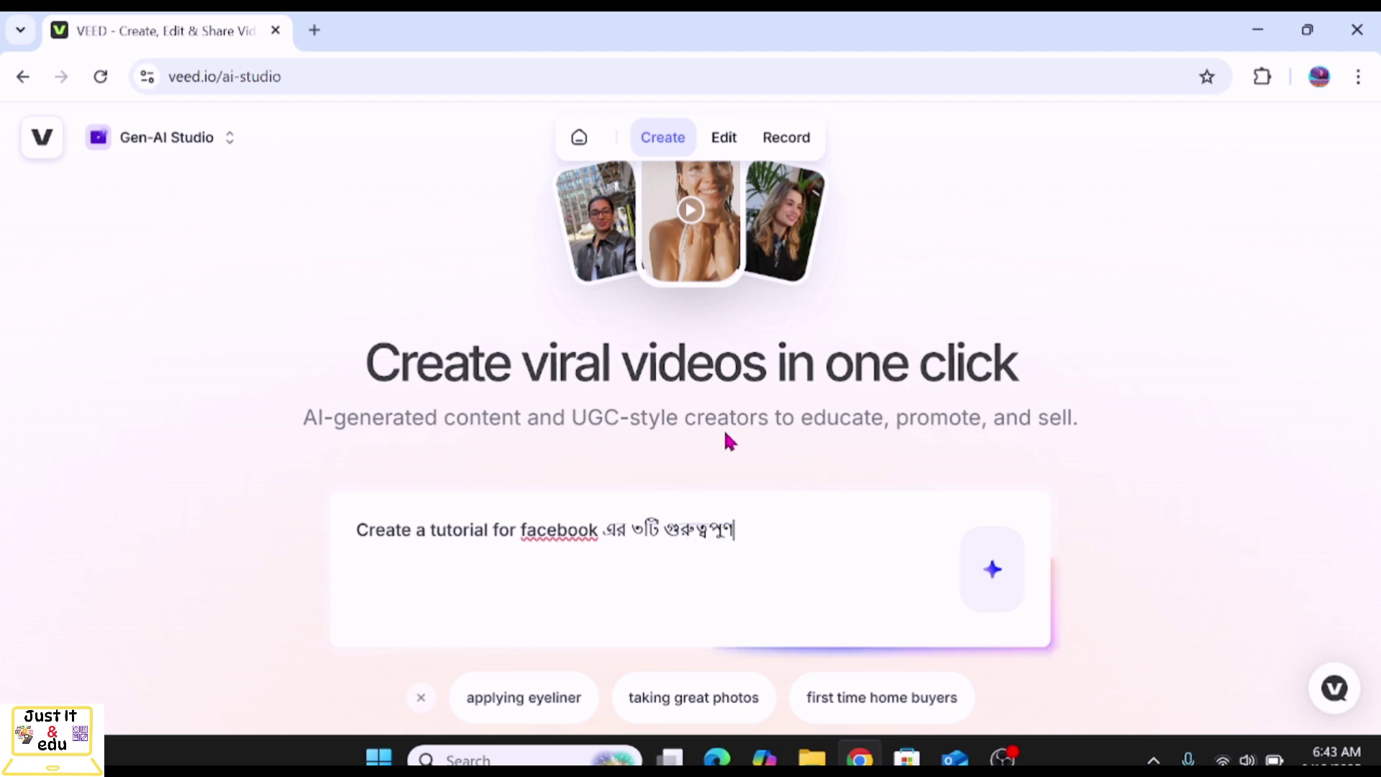
text(র)
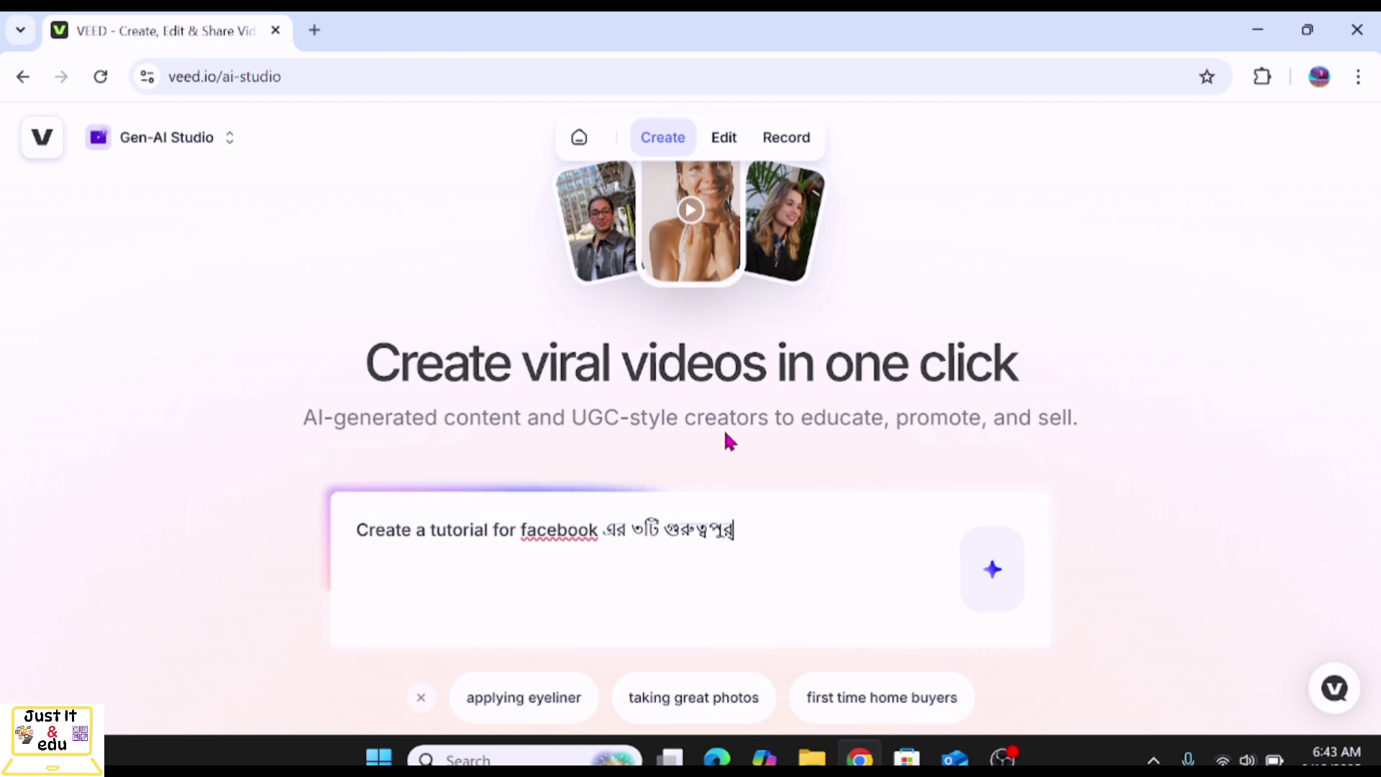
text(্ণ)
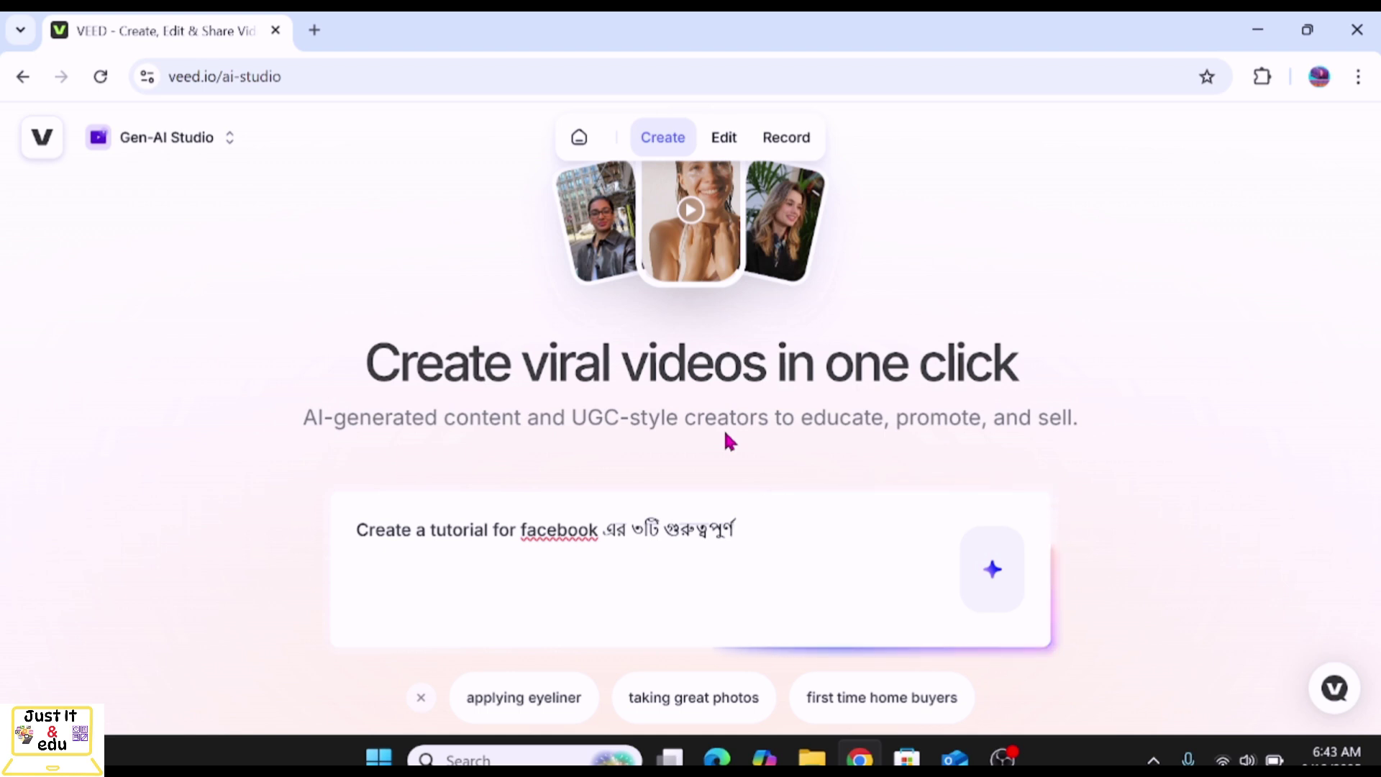
text( সেটিং)
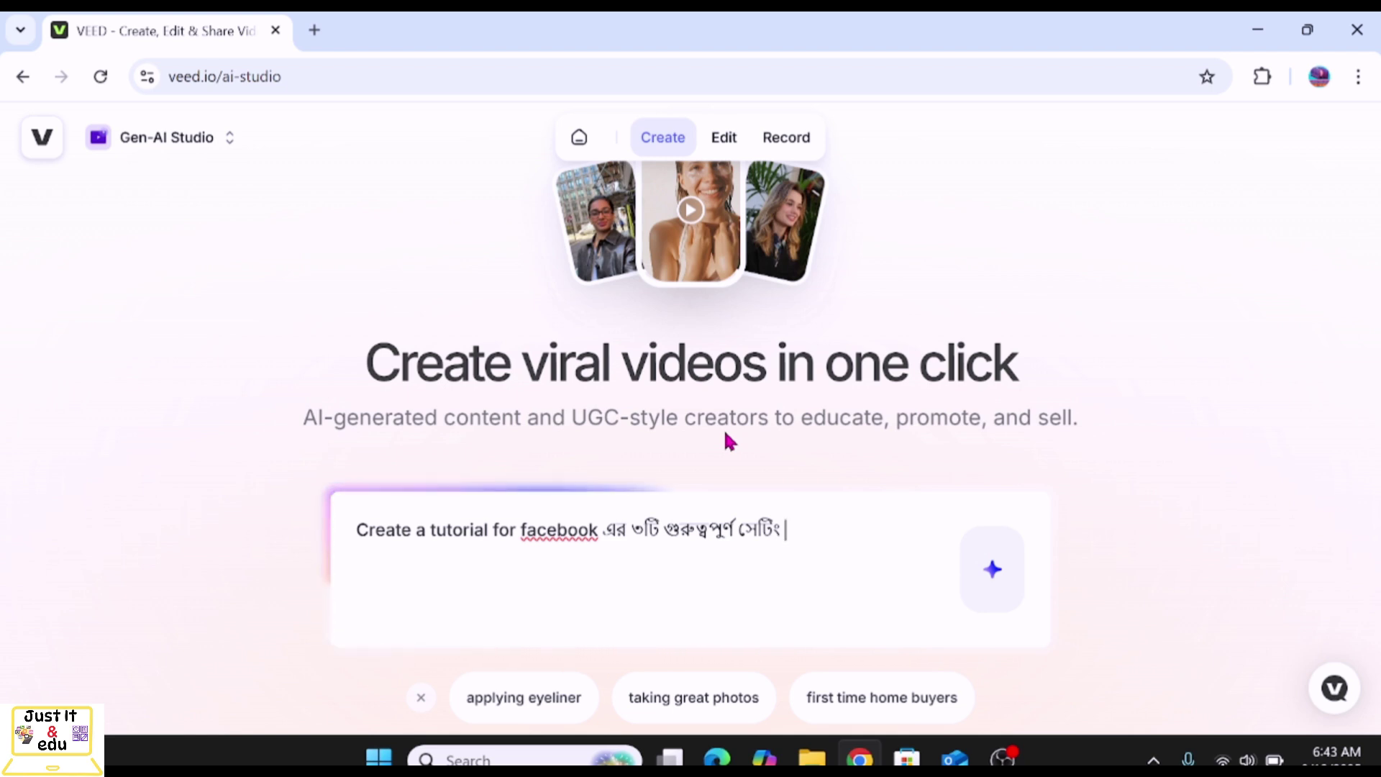
Add the Bengali word "সম্পর্কে" to the end of the prompt
text( সম্পর্)
key(BackSpace)
key(BackSpace)
text(র্ক)
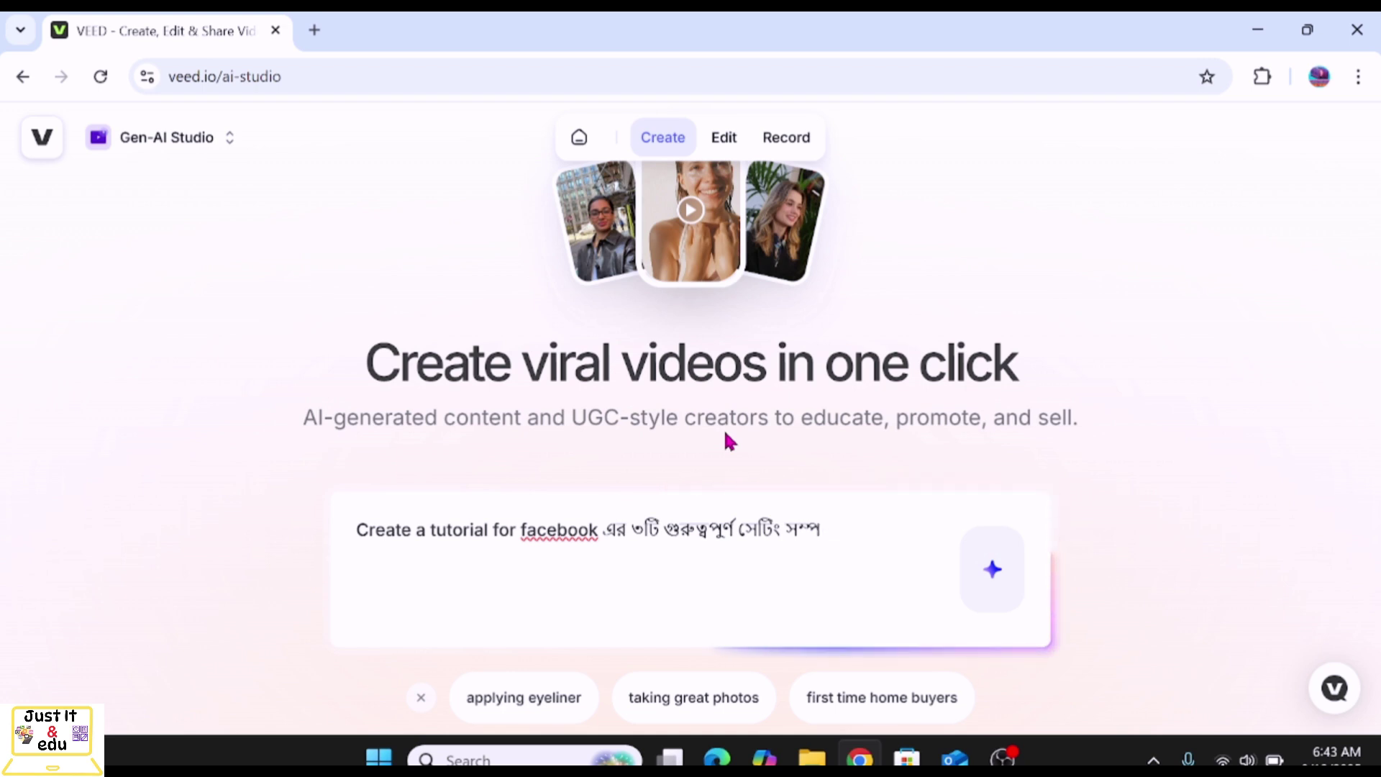
text(ে)
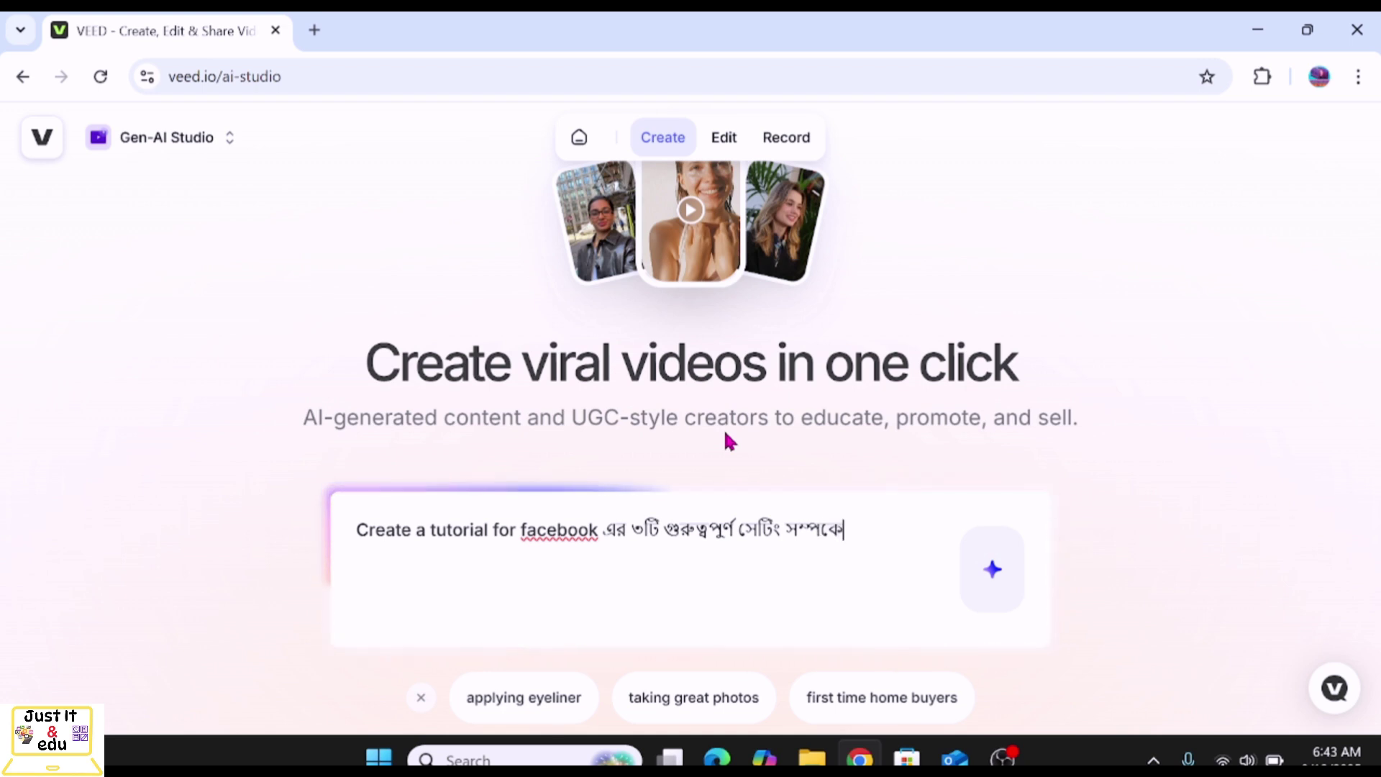
text(র্)
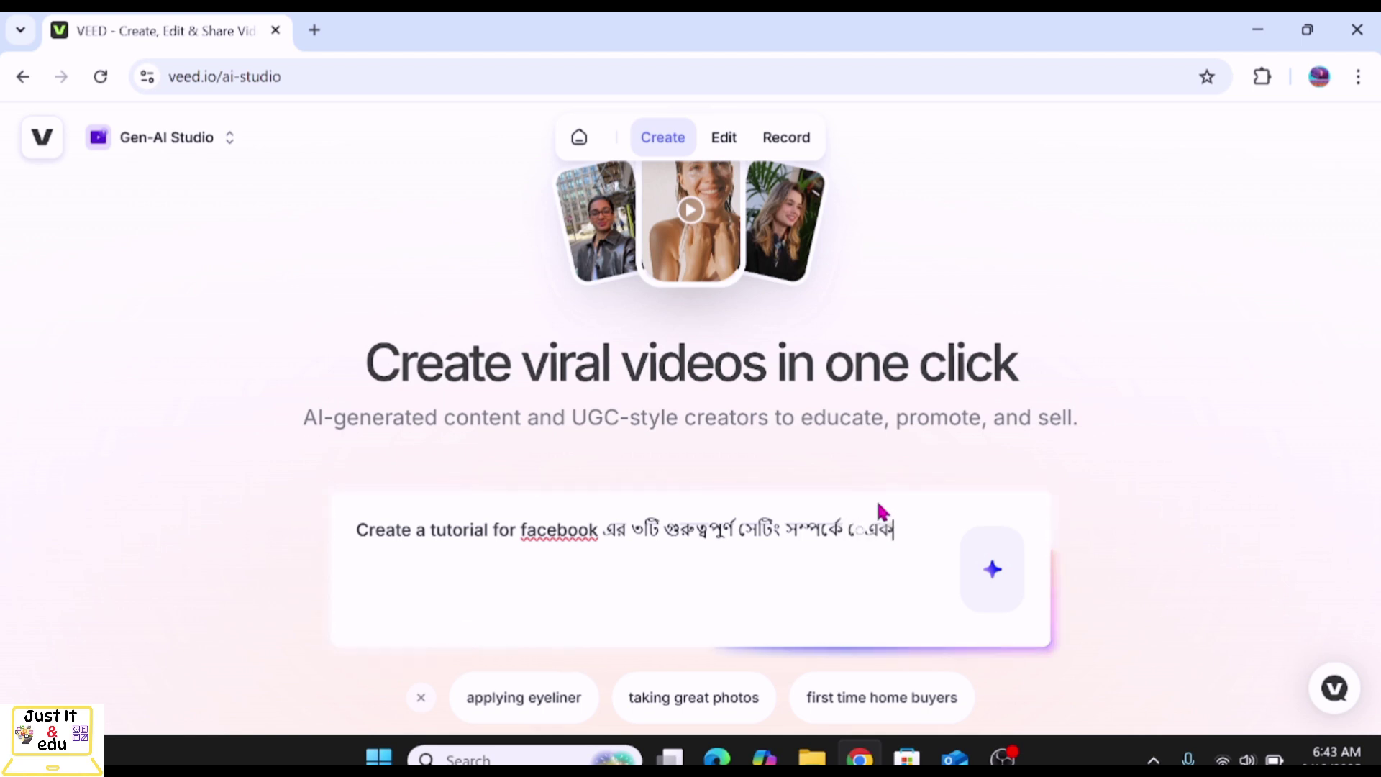
Finish the prompt with "একটি ভিডিও" and generate the video from it
key(BackSpace)
key(BackSpace)
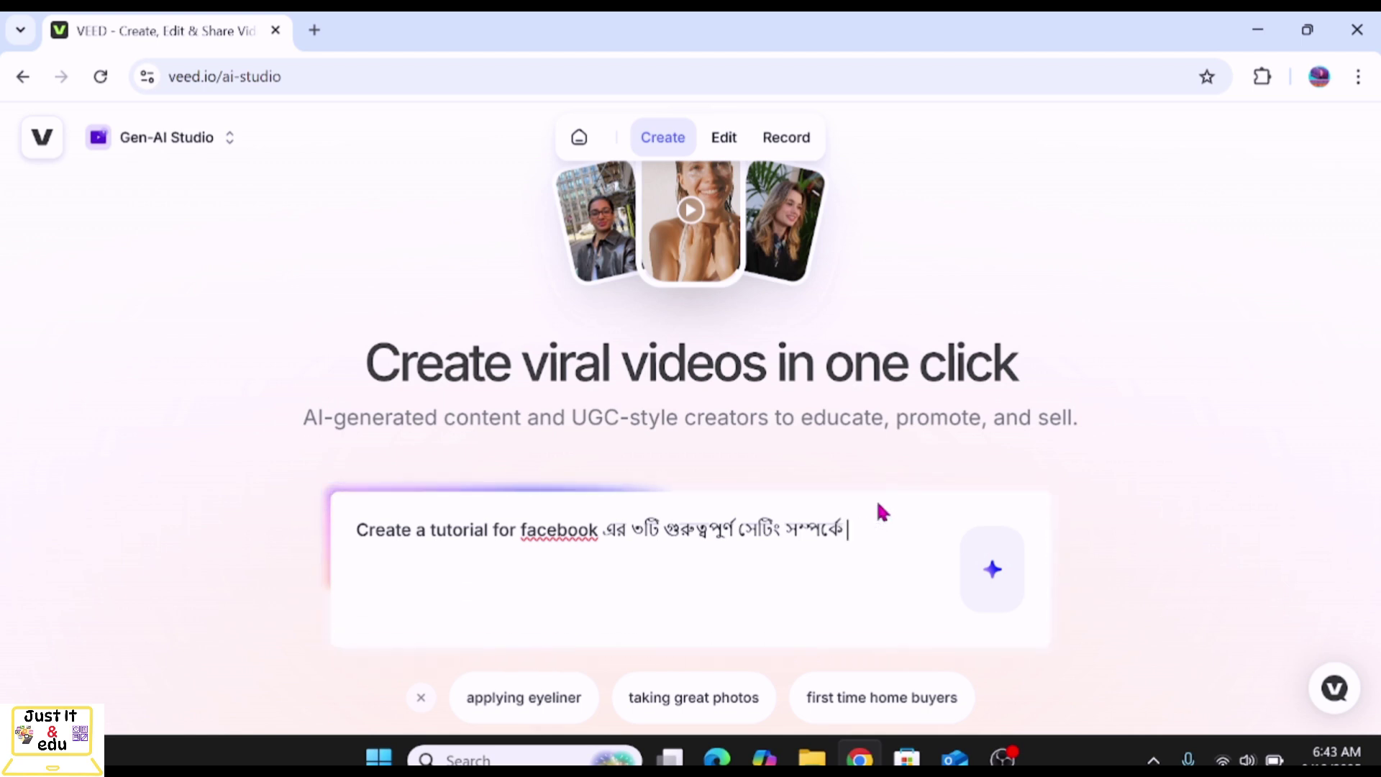
text(এ)
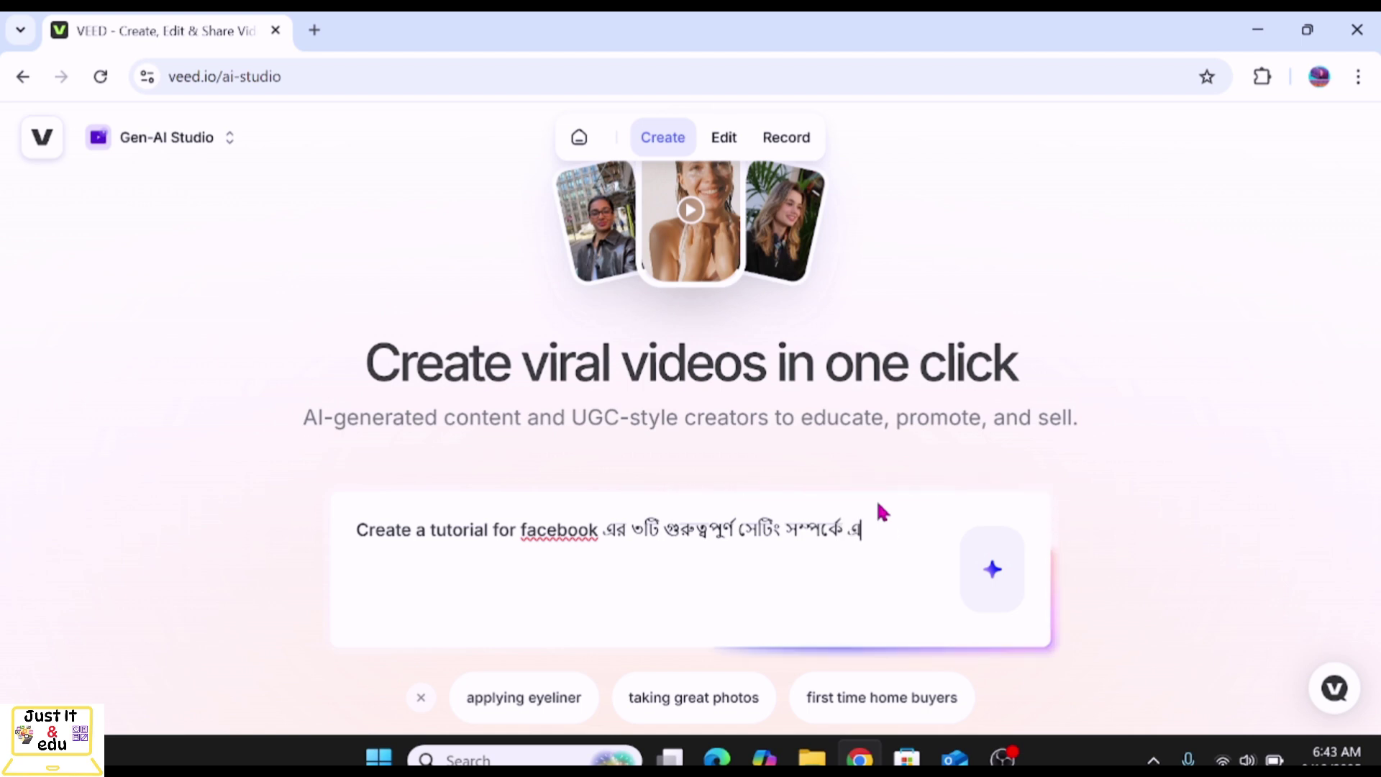
text(কটি ভিডিও)
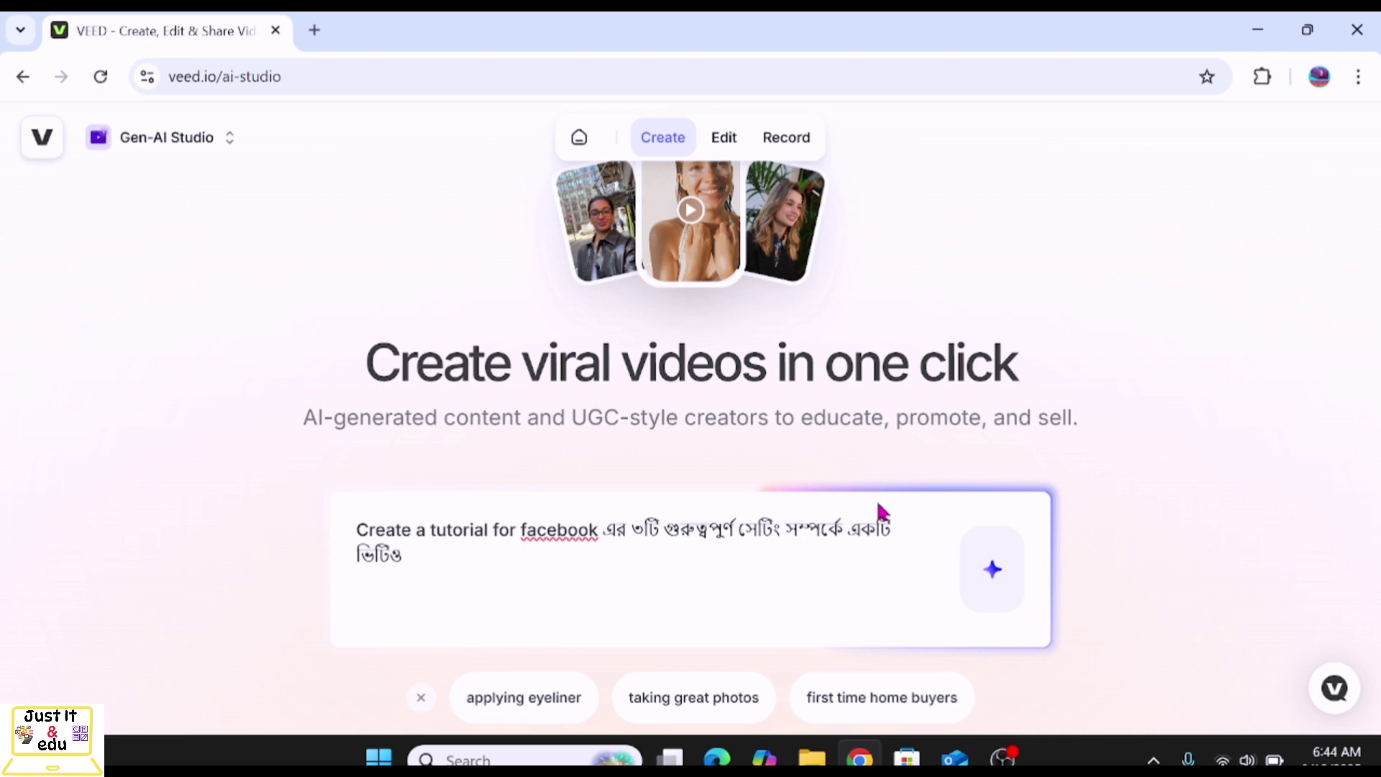
key(BackSpace)
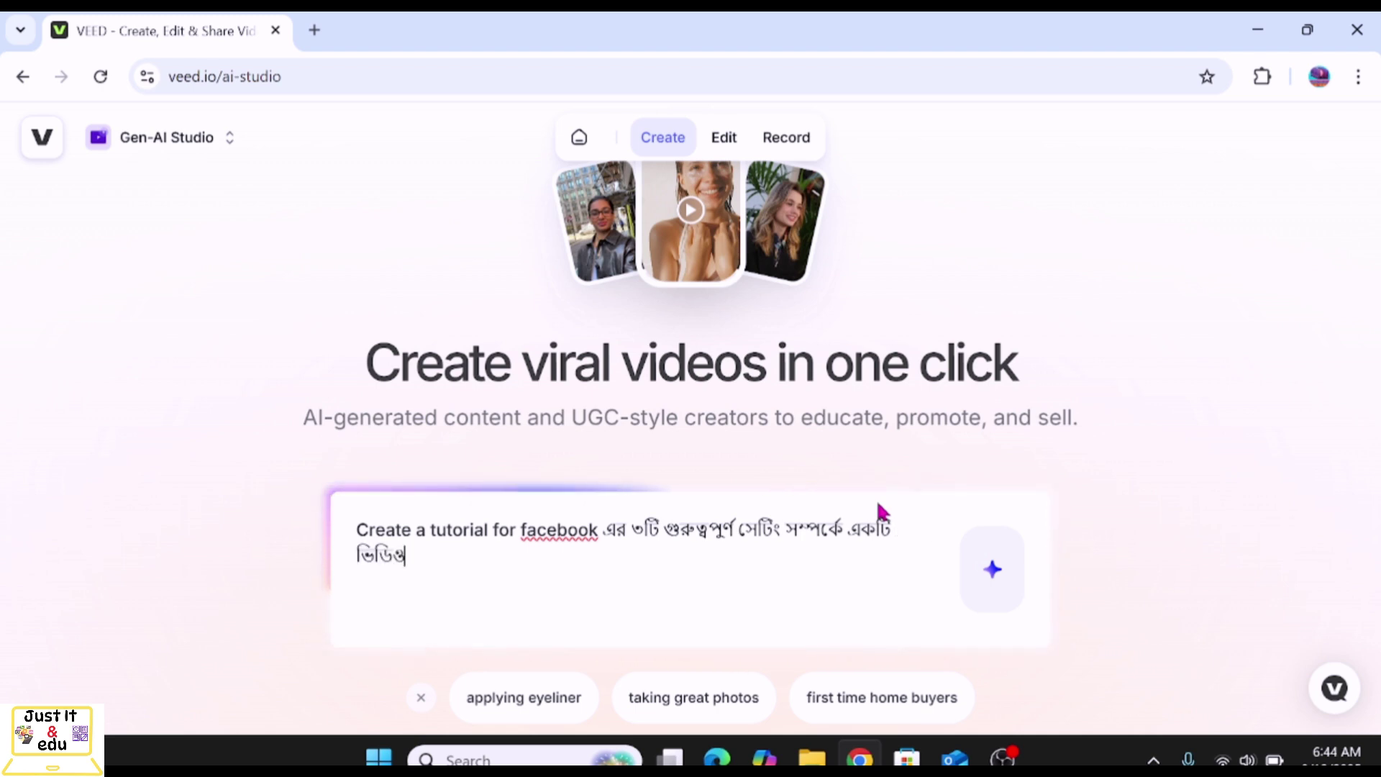
click(978, 574)
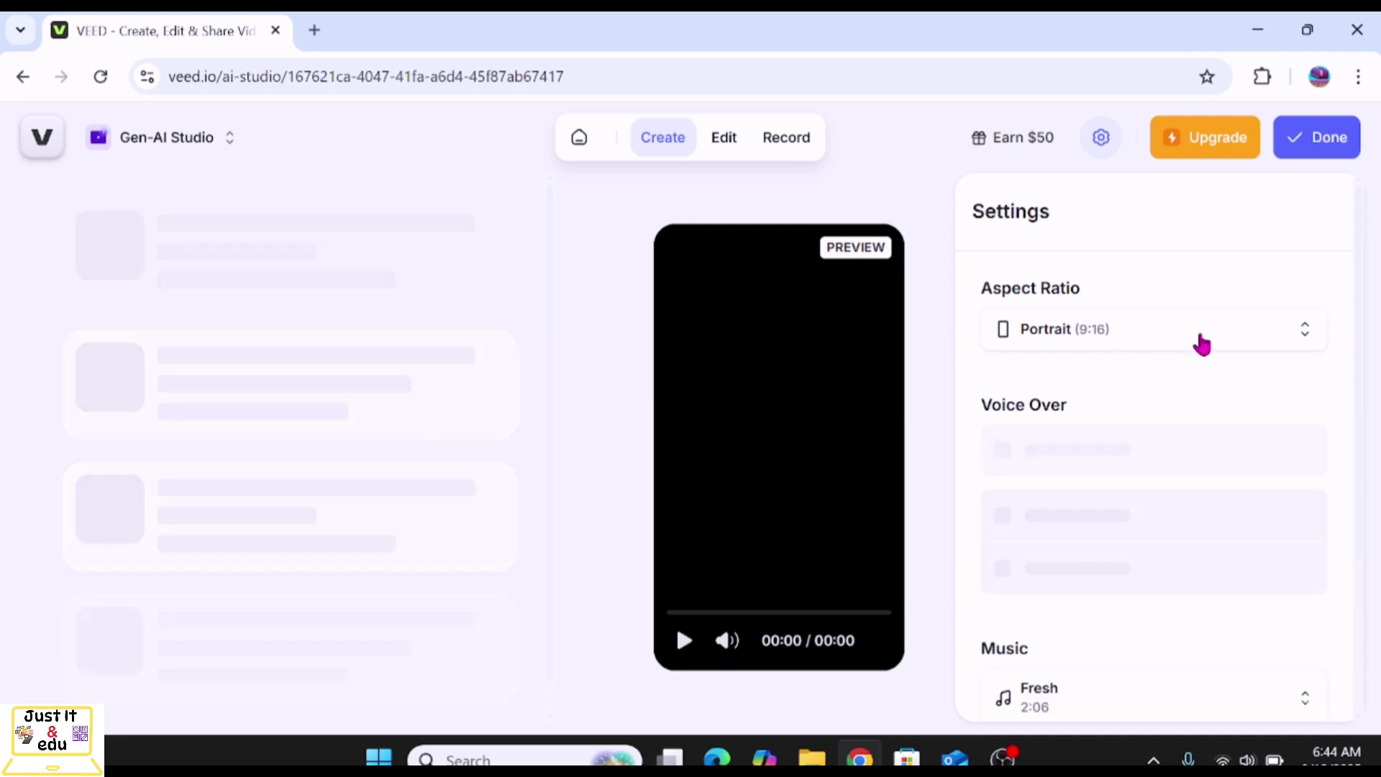
Review the generated video's settings and script scenes
click(1227, 342)
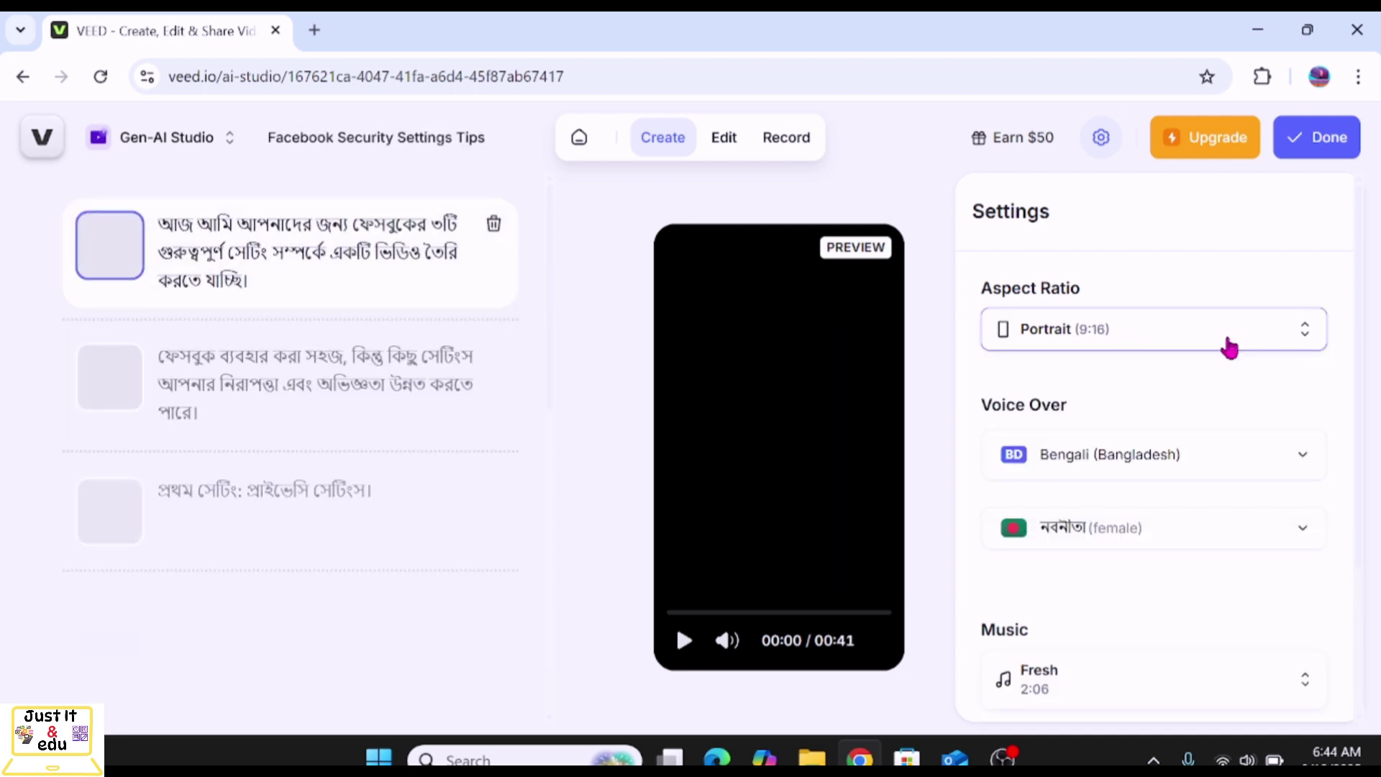
drag(1362, 348, 1360, 441)
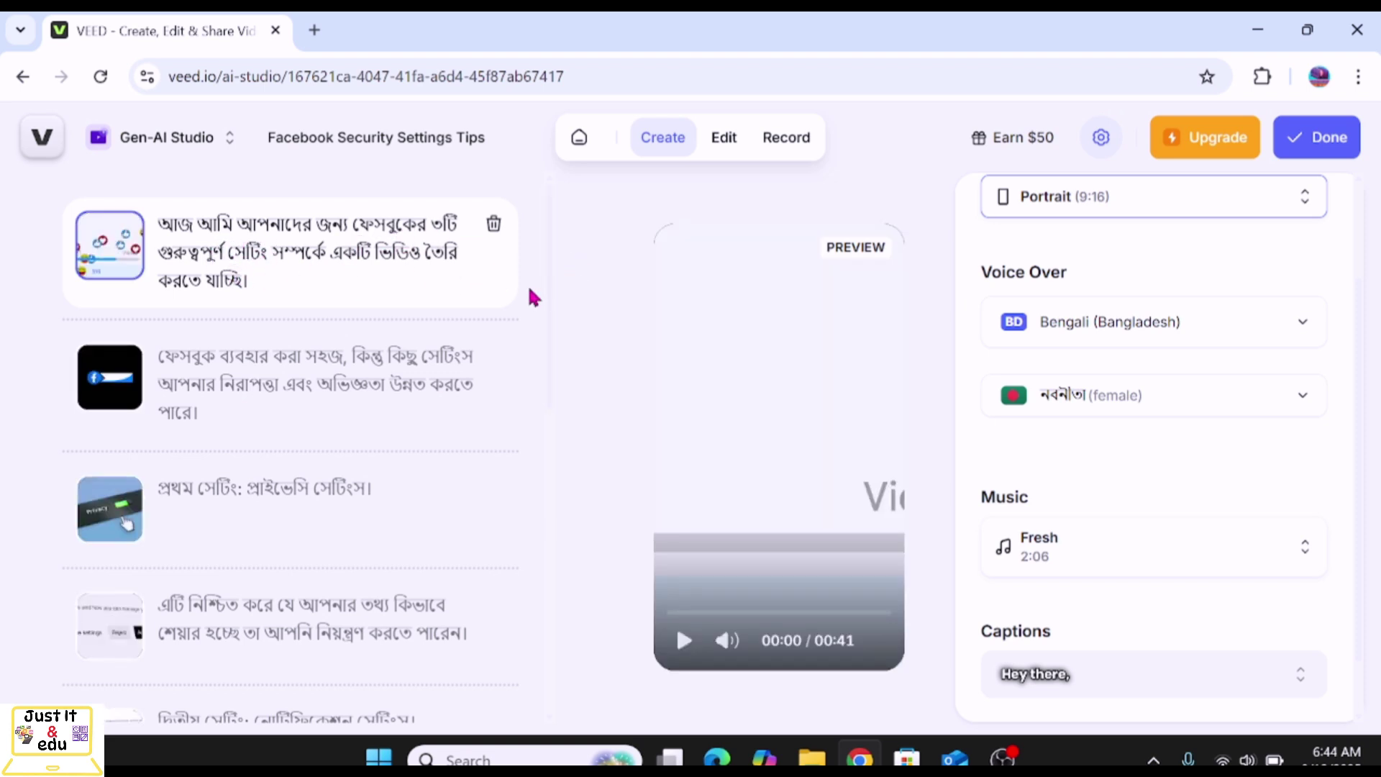
drag(551, 291, 551, 355)
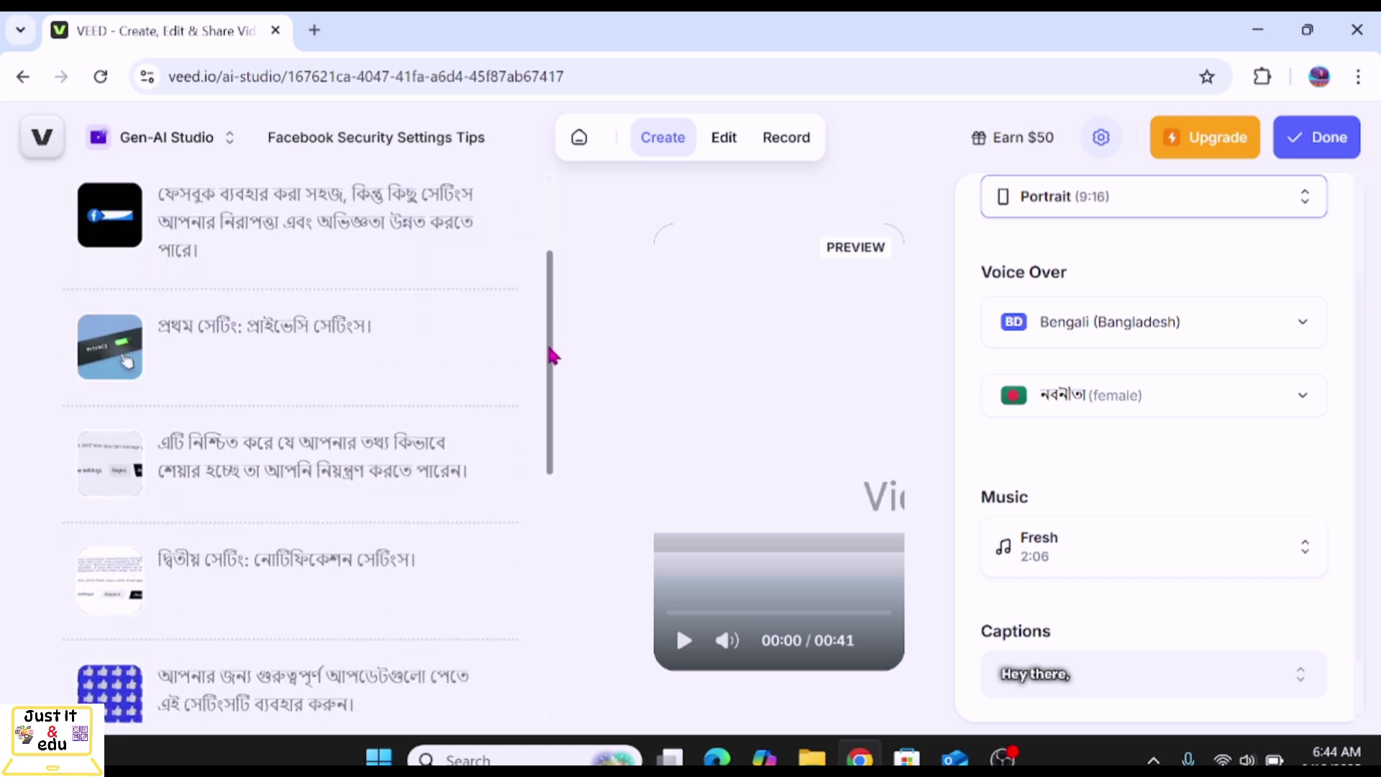
drag(551, 355, 562, 260)
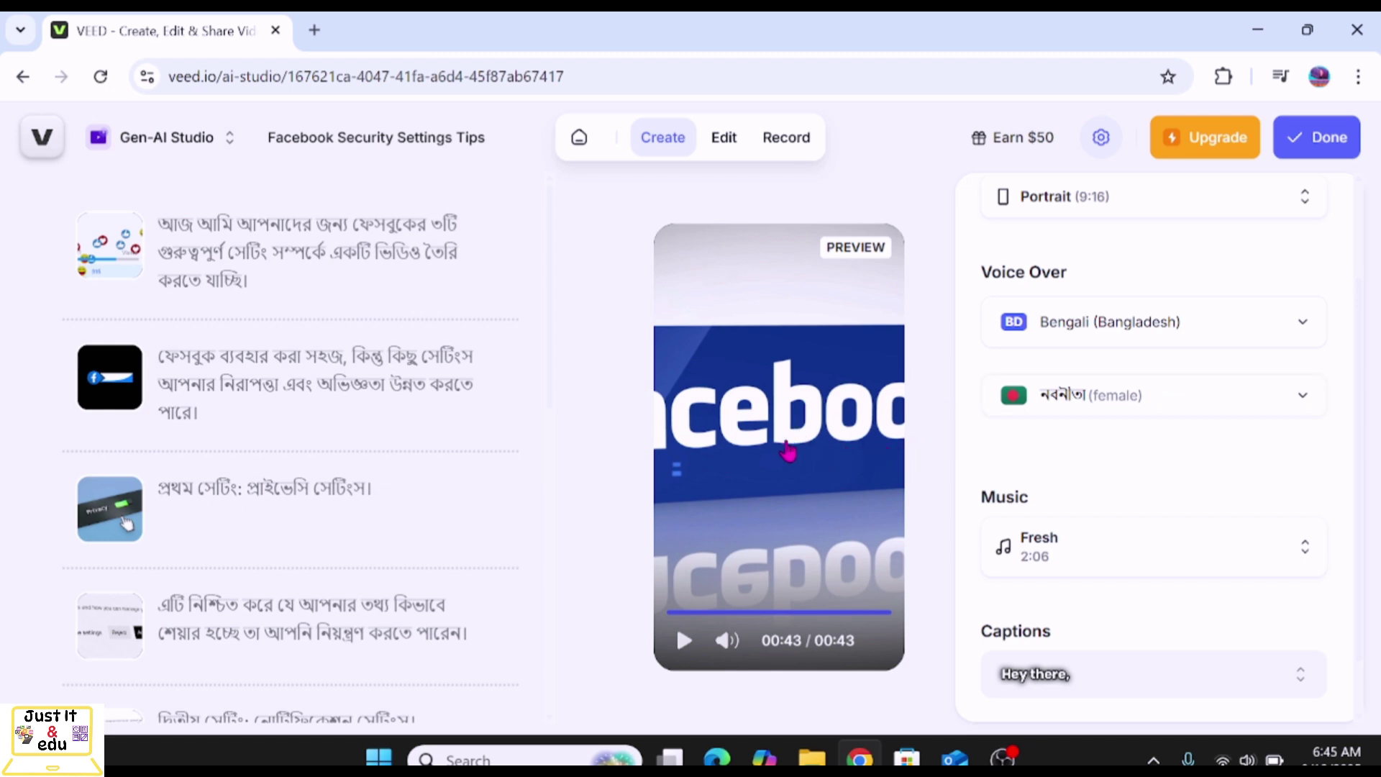
Check the voice-over languages, keep Bengali (Bangladesh), and change the voice to the male one
click(1236, 342)
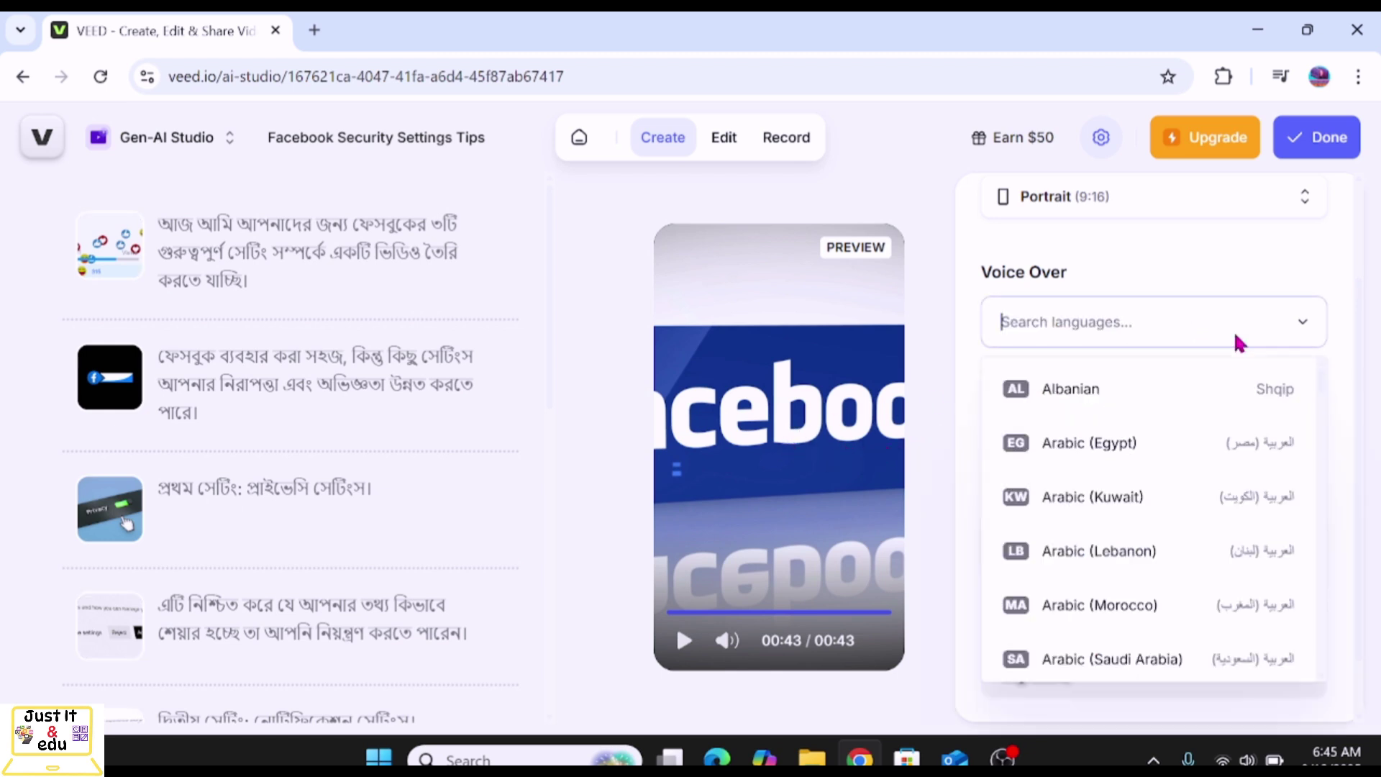
click(1238, 342)
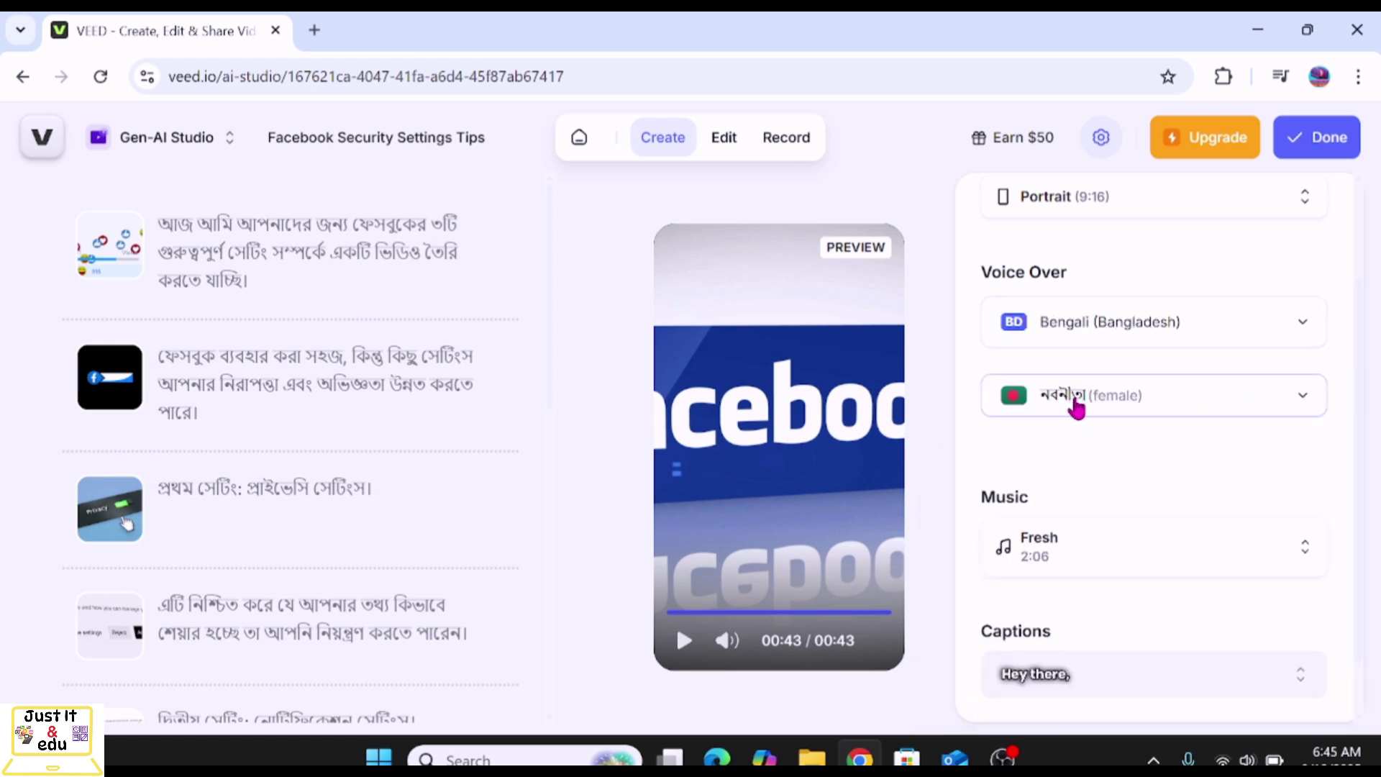
click(1132, 408)
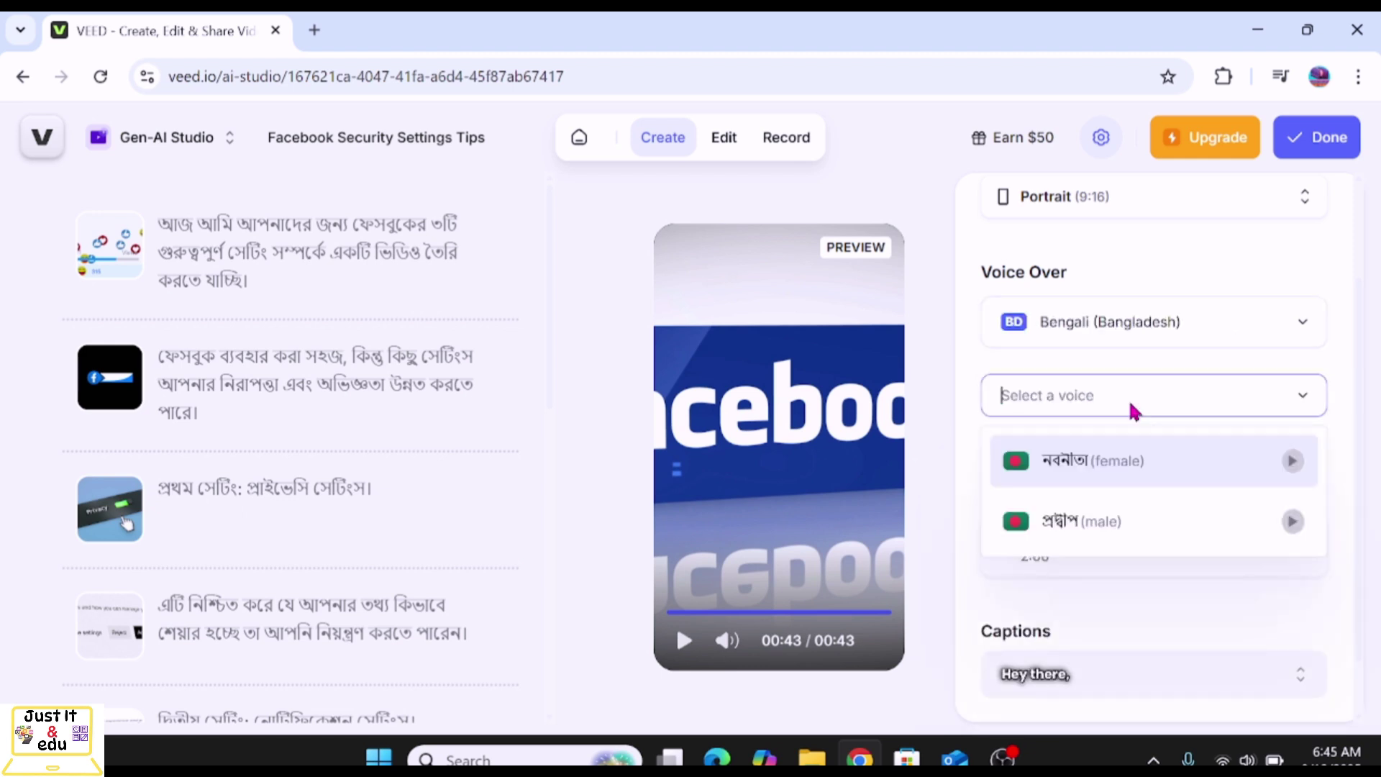
click(1091, 535)
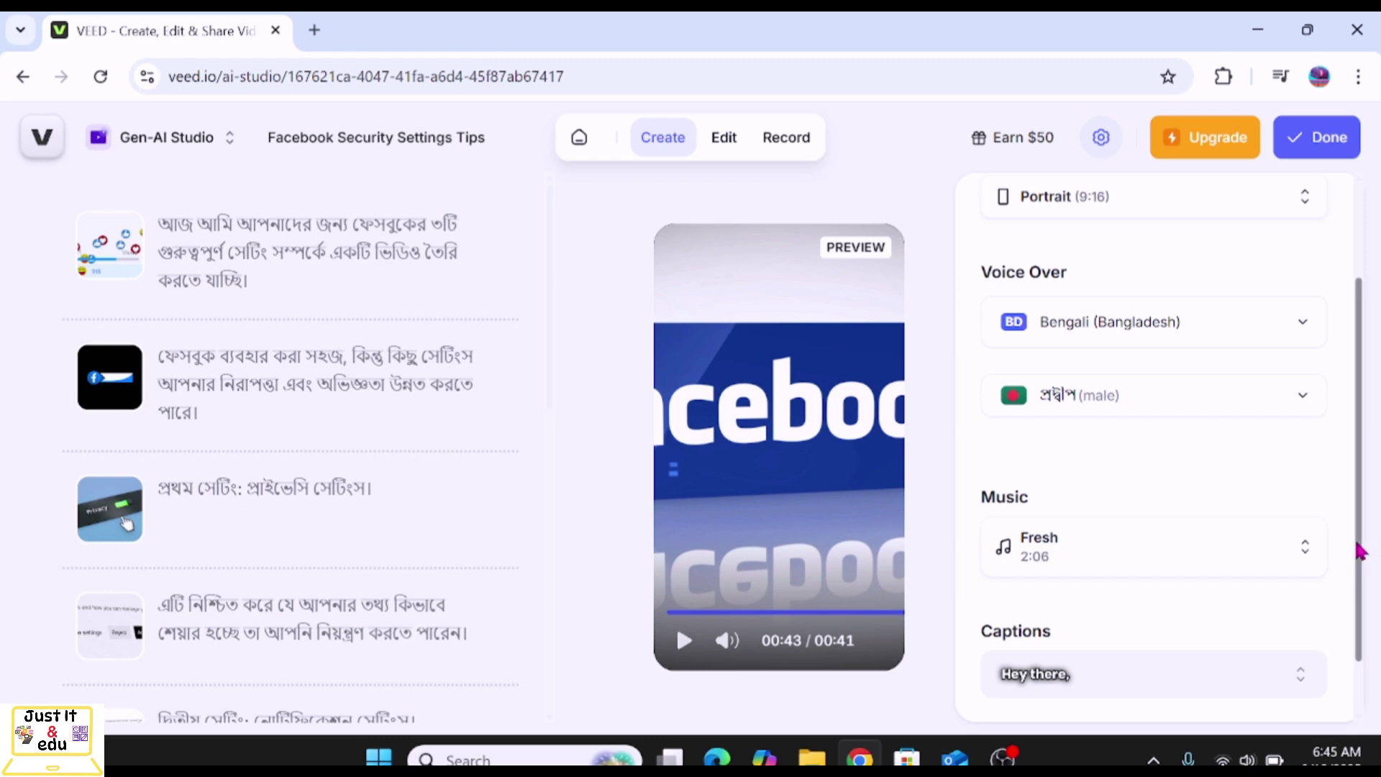
Examine the available caption styles and background music tracks for the video
drag(1360, 555, 1360, 610)
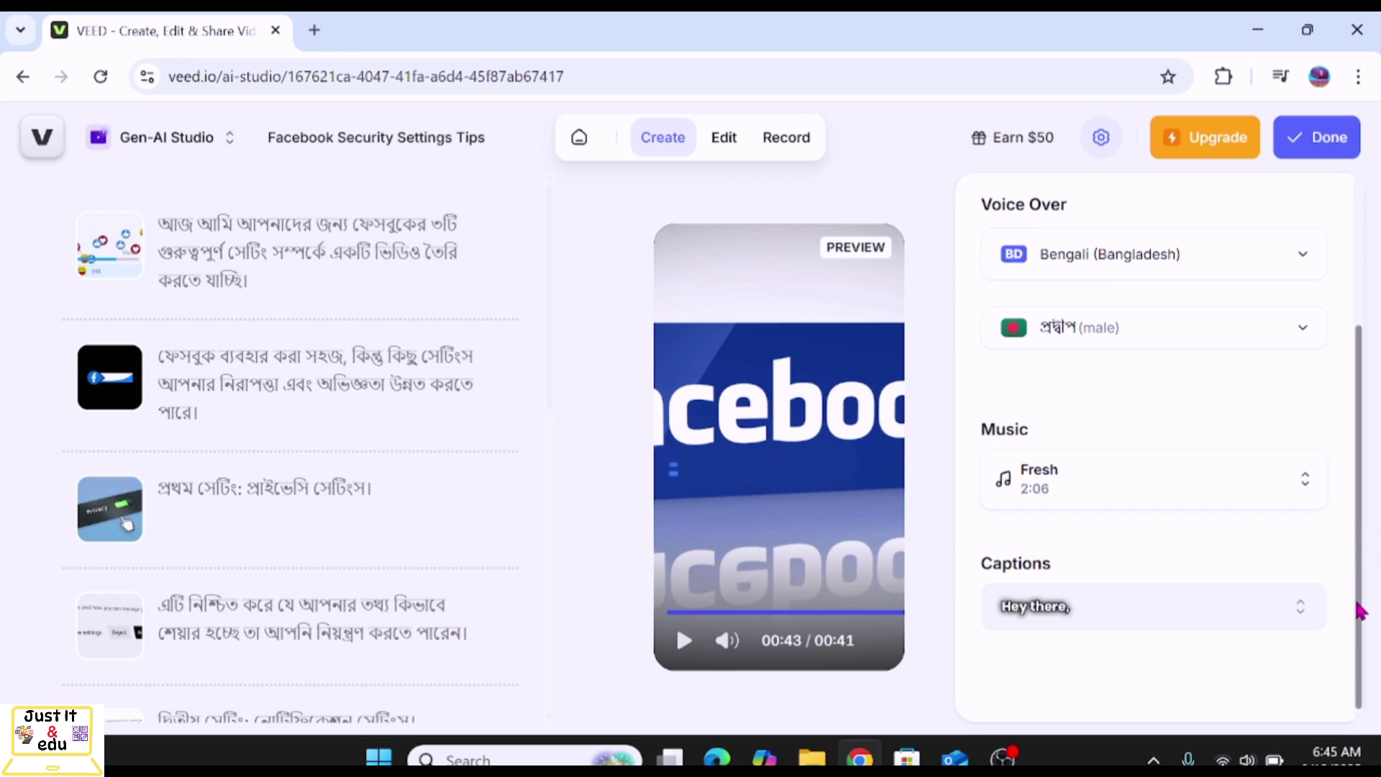
click(1272, 622)
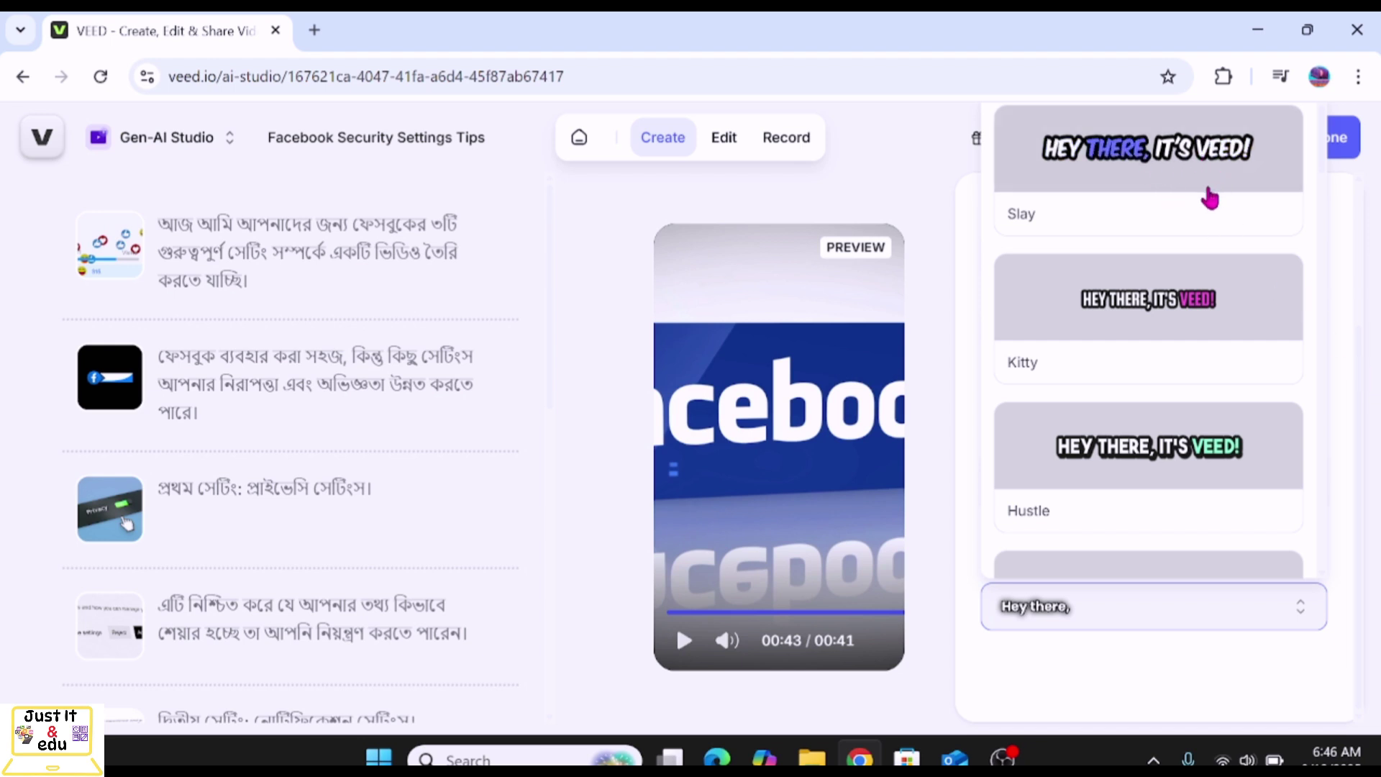
click(1162, 157)
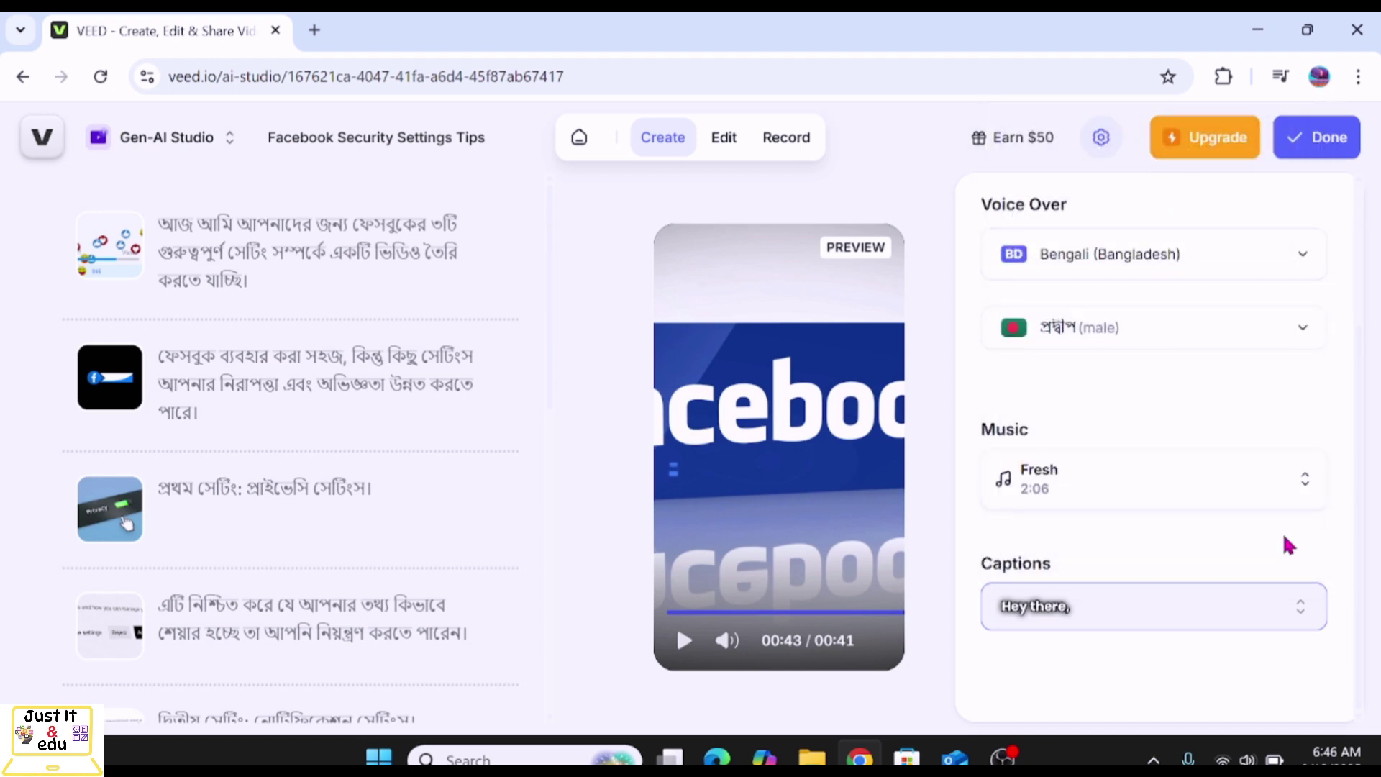
click(1234, 496)
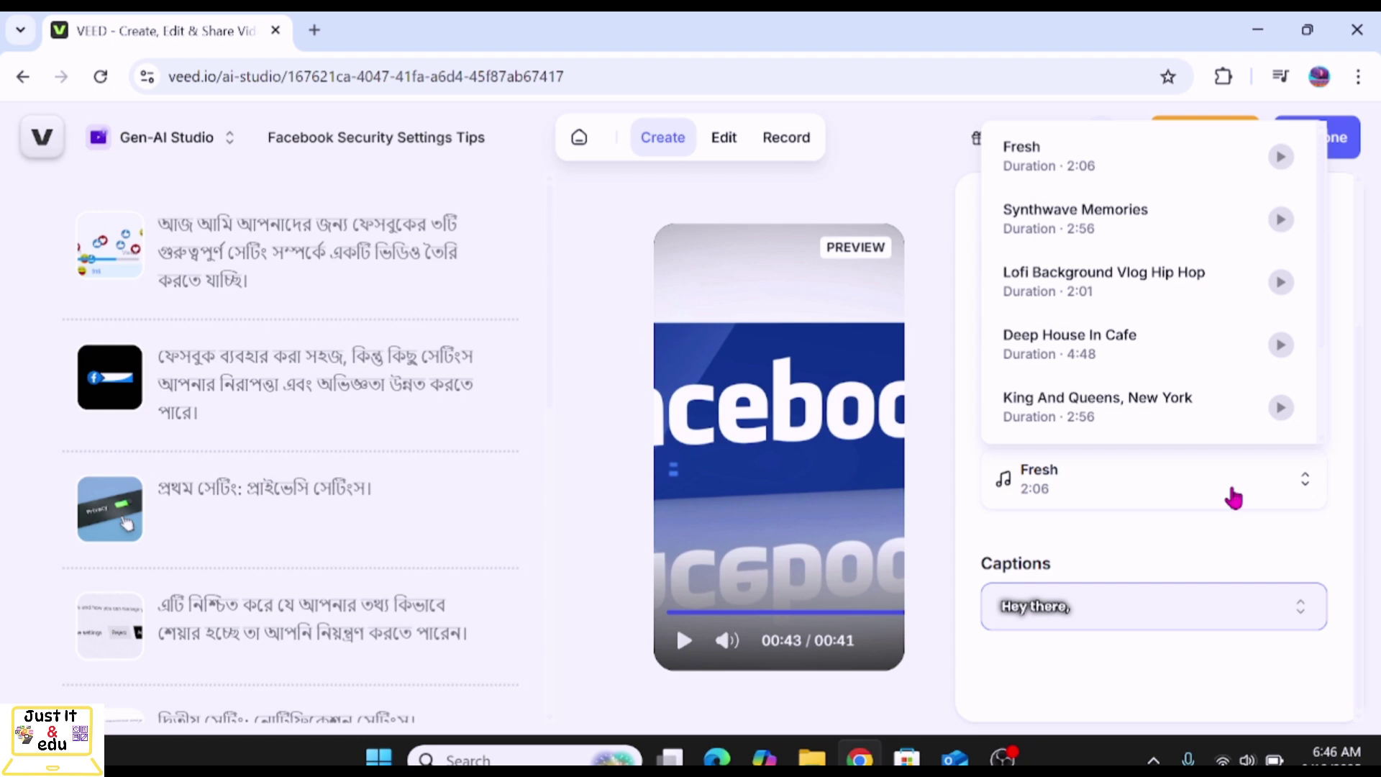
click(1233, 496)
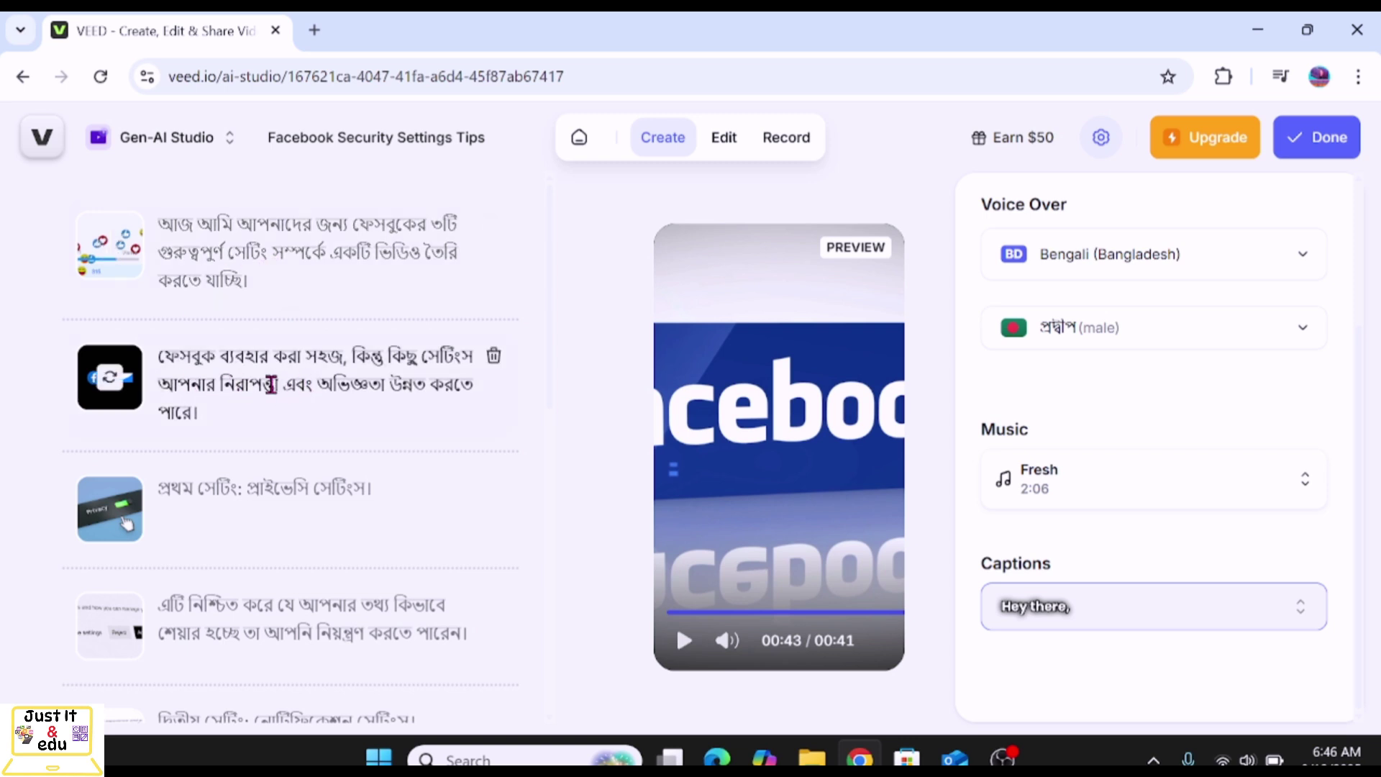
Inspect the second and third scenes in the preview and read through the remaining script scenes
click(271, 387)
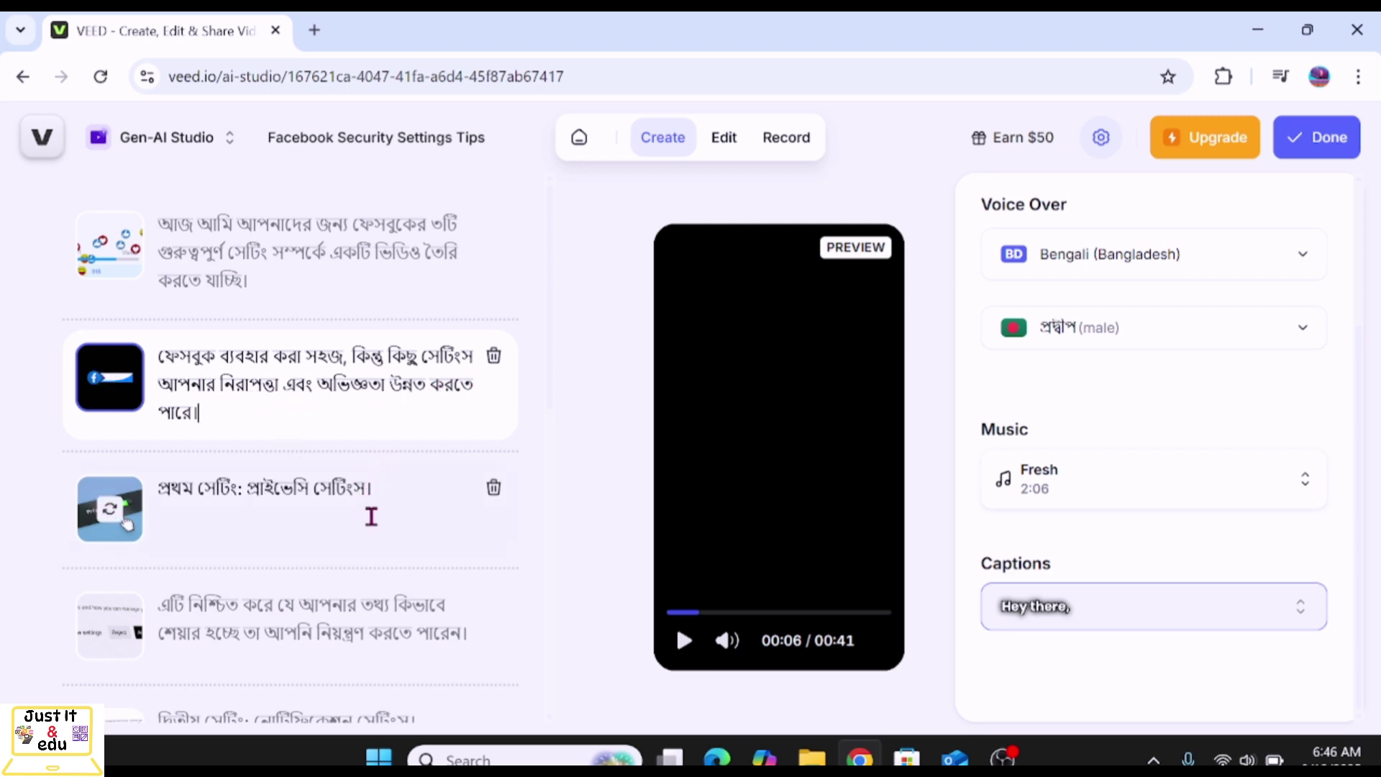
click(347, 502)
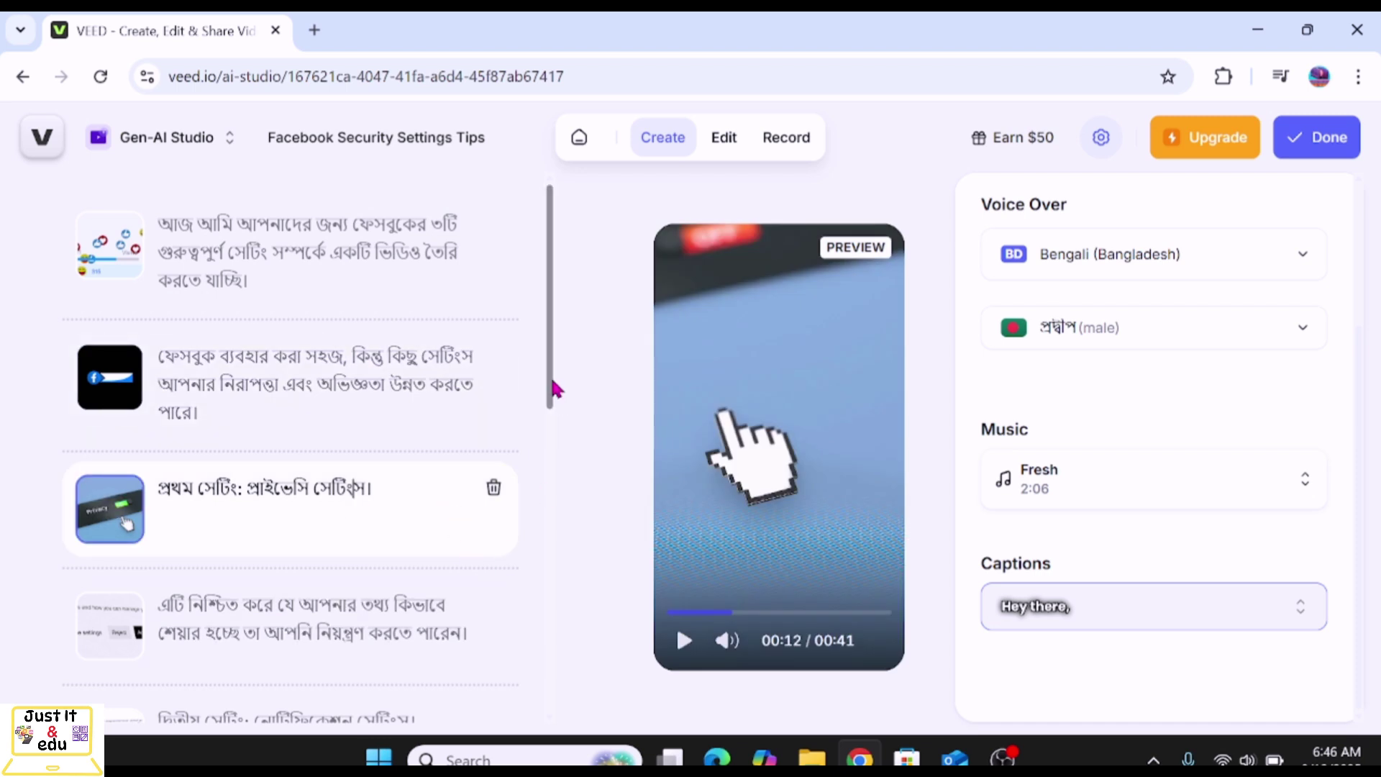
scroll(556, 389, down, 2)
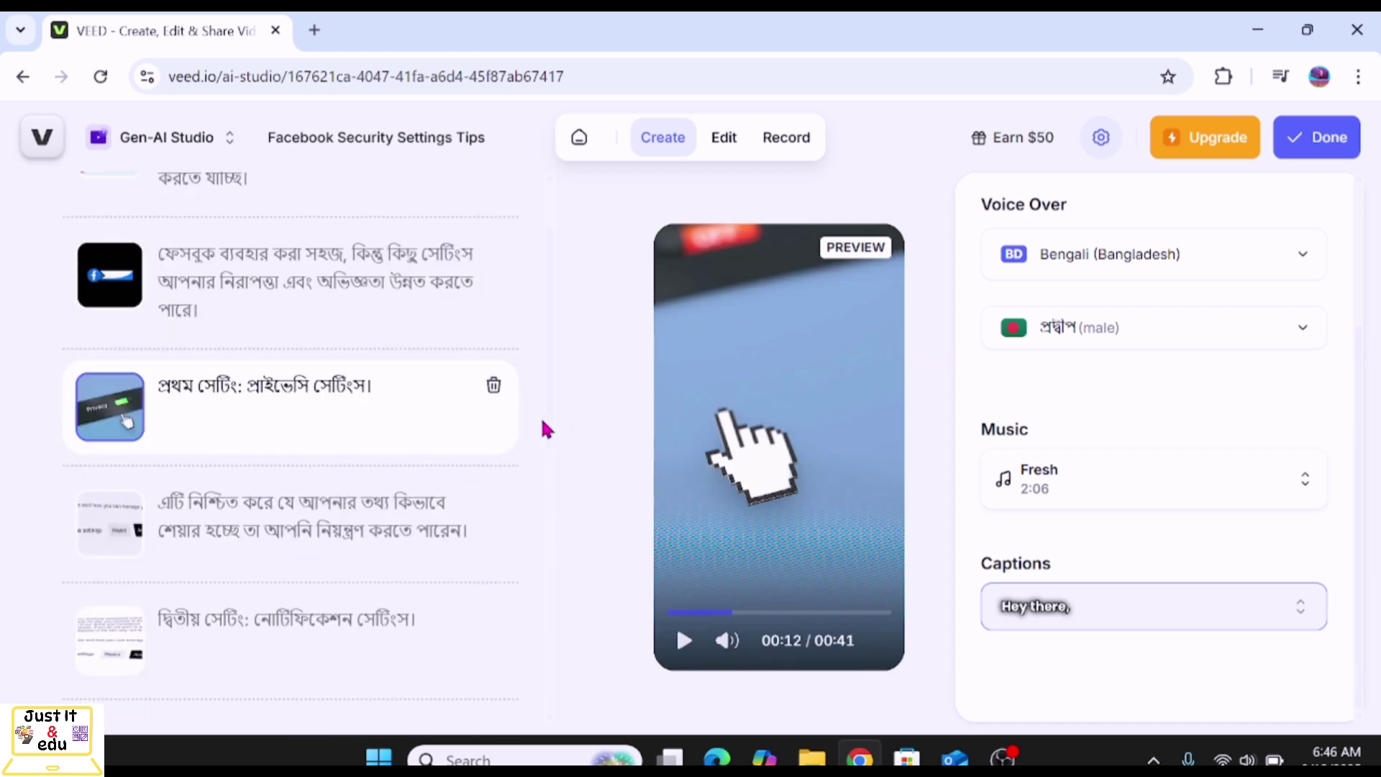
drag(549, 431, 543, 718)
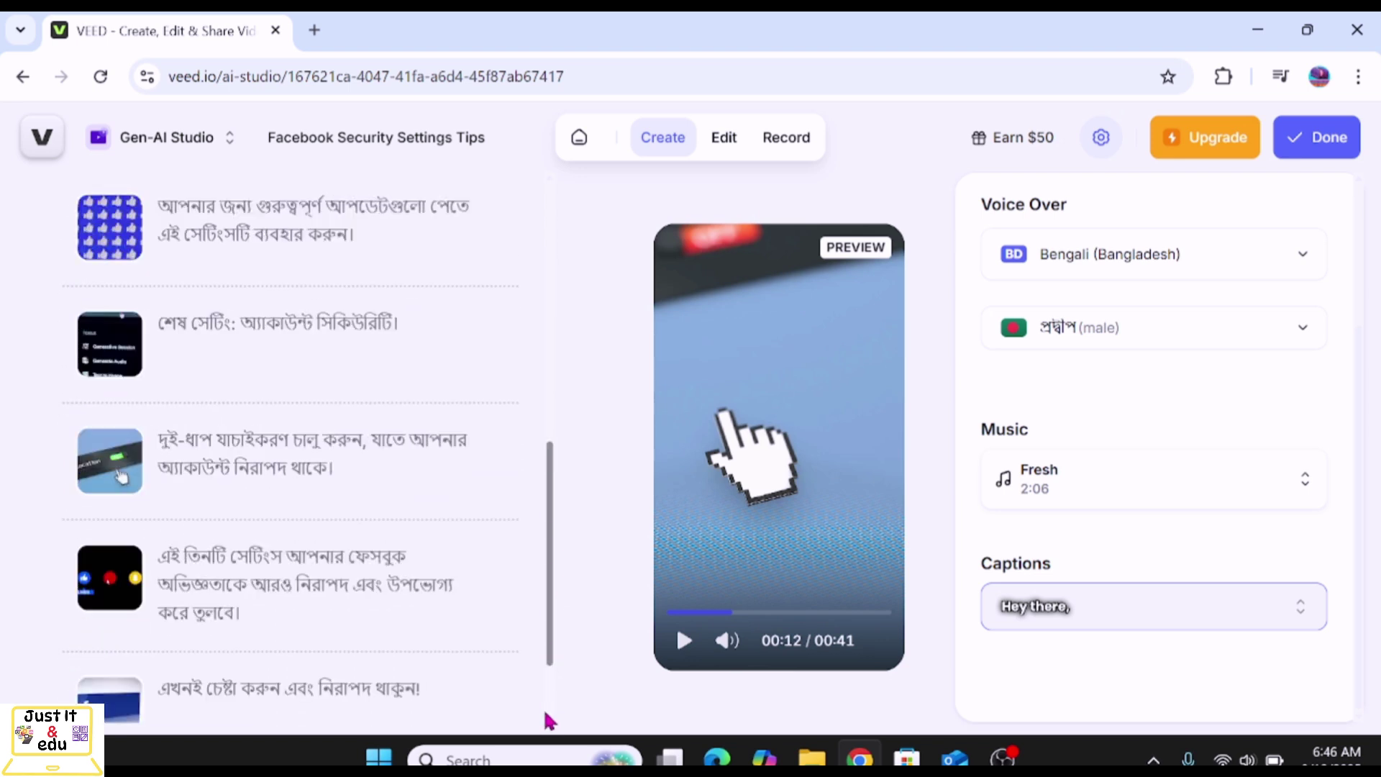
Select the two-step verification scene in the script and play the video preview
click(357, 372)
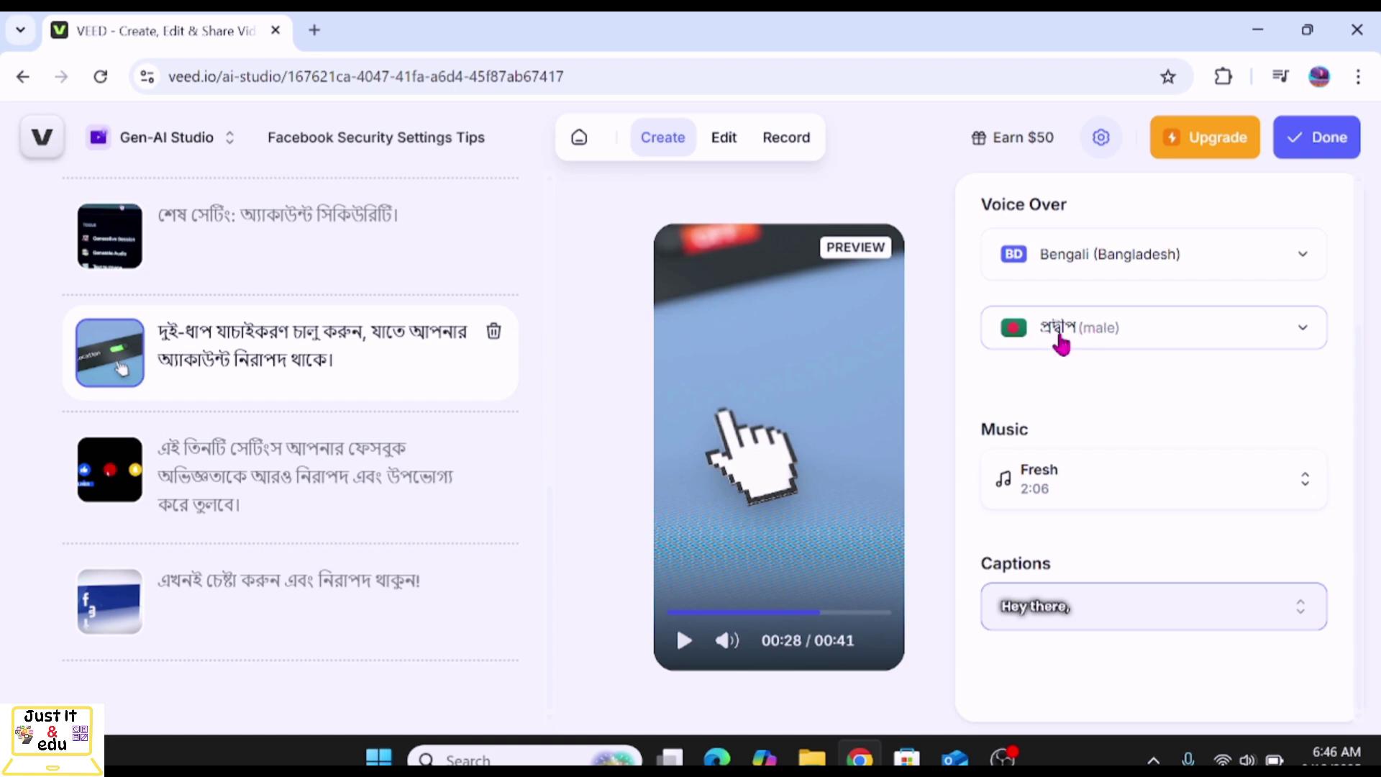
click(685, 649)
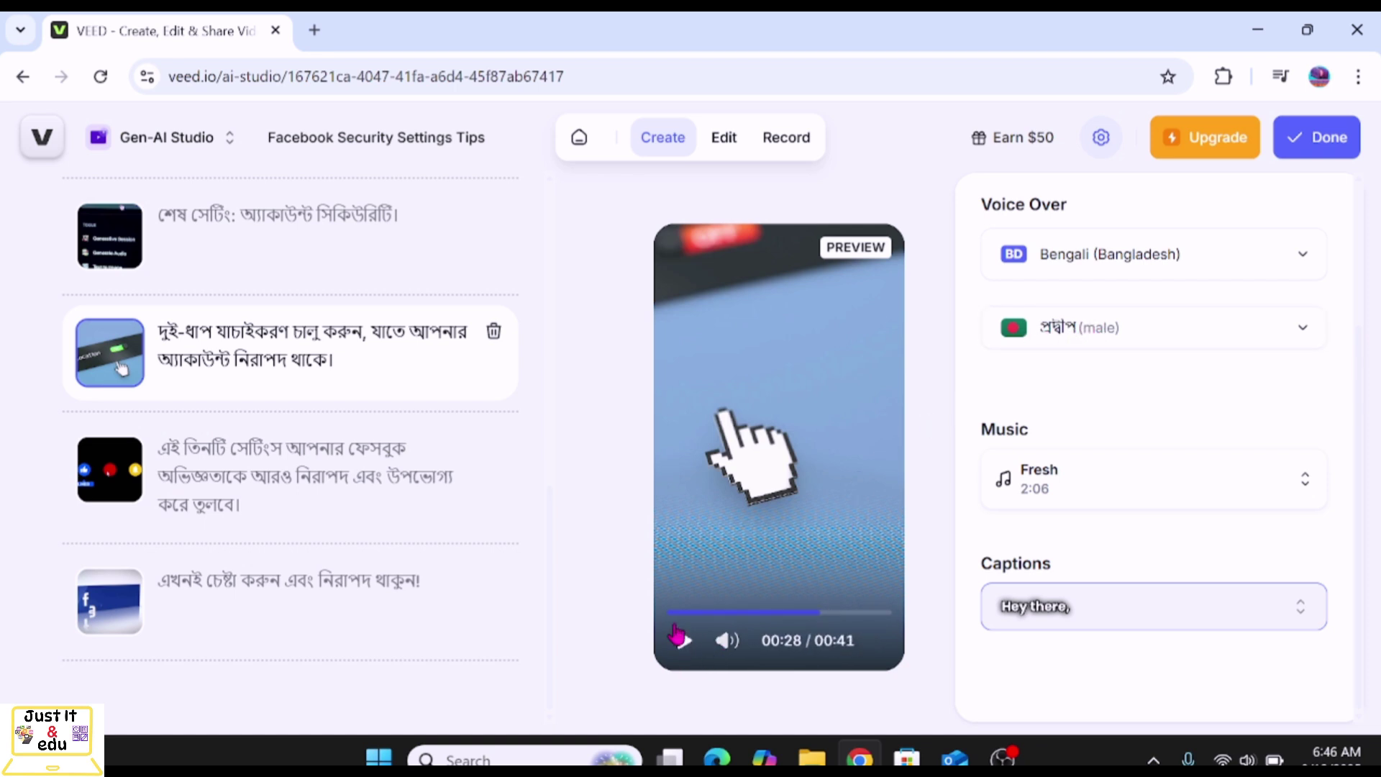
click(687, 647)
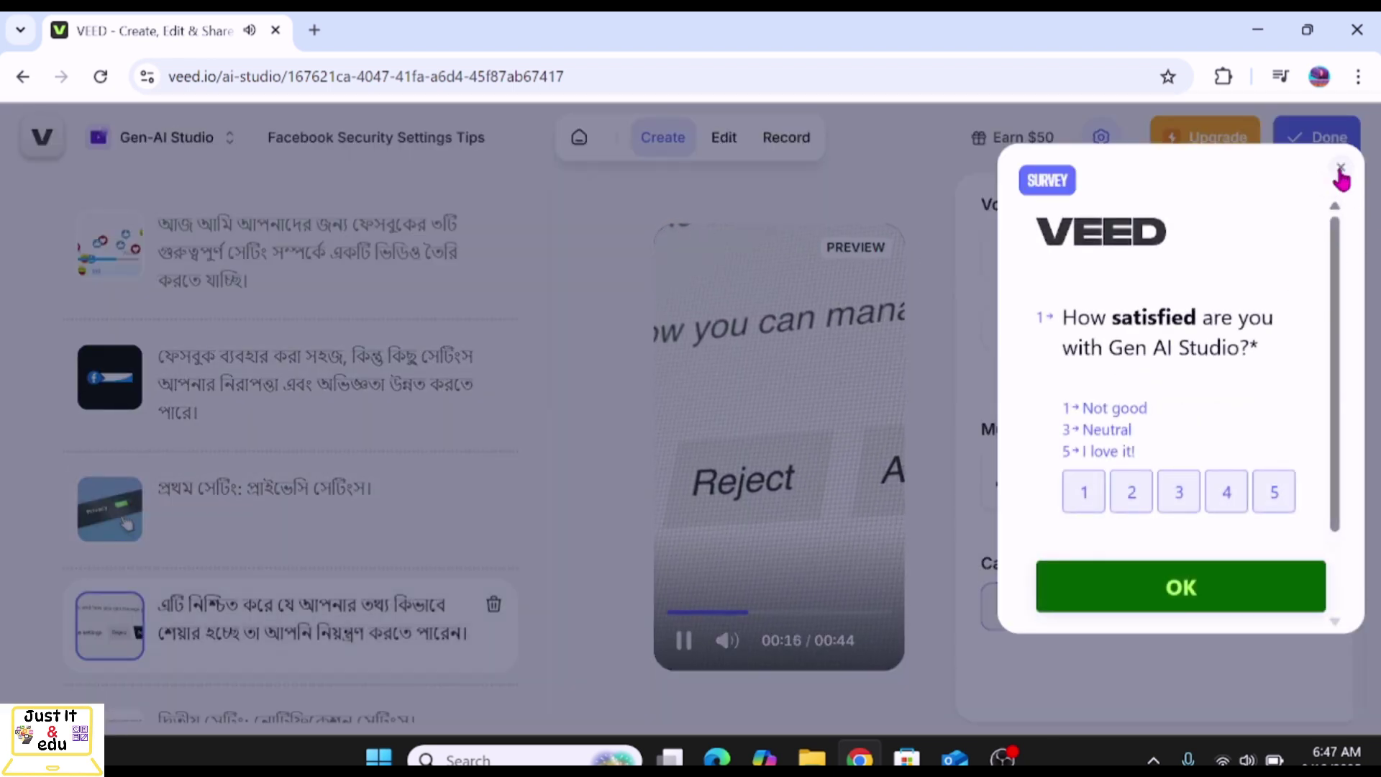
Rate Gen AI Studio 1 in the satisfaction survey and dismiss the survey without giving a reason
click(1208, 597)
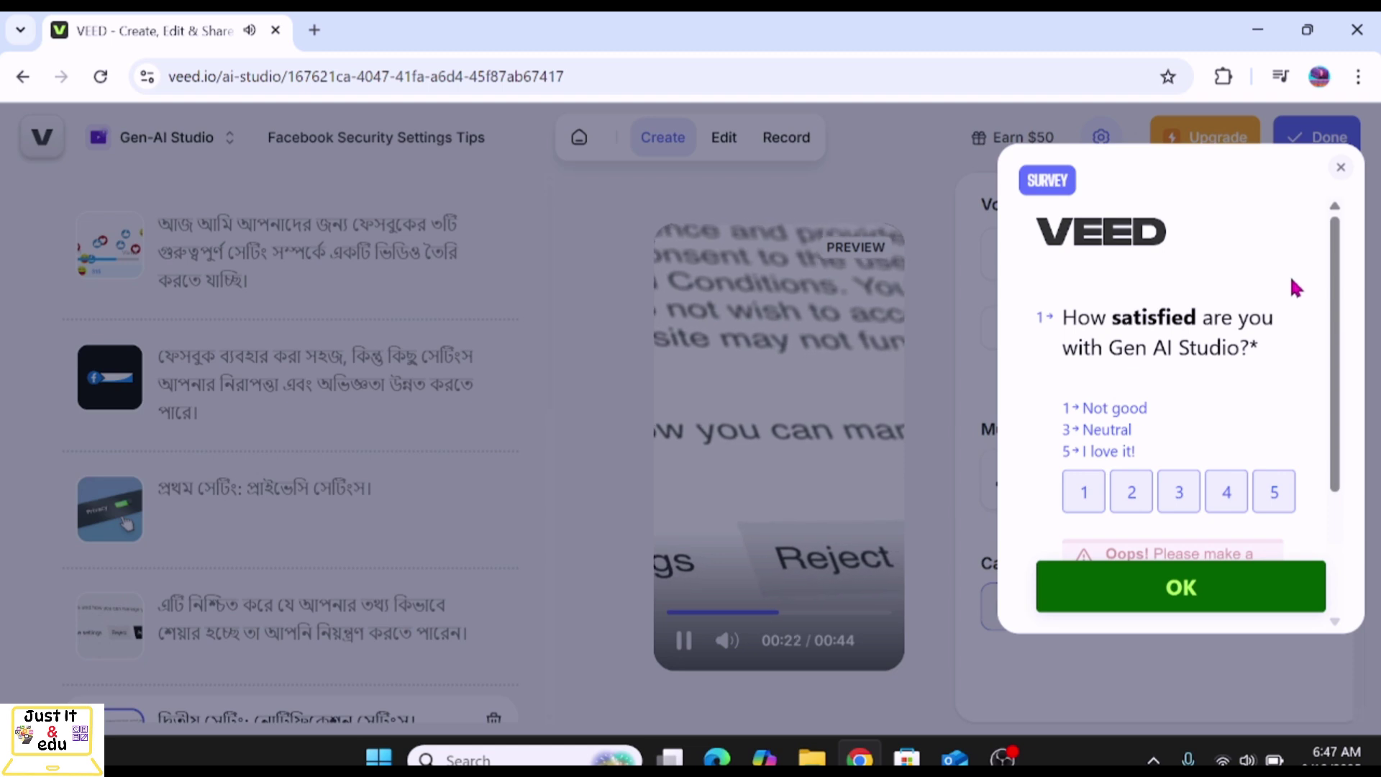
click(1087, 493)
click(1173, 606)
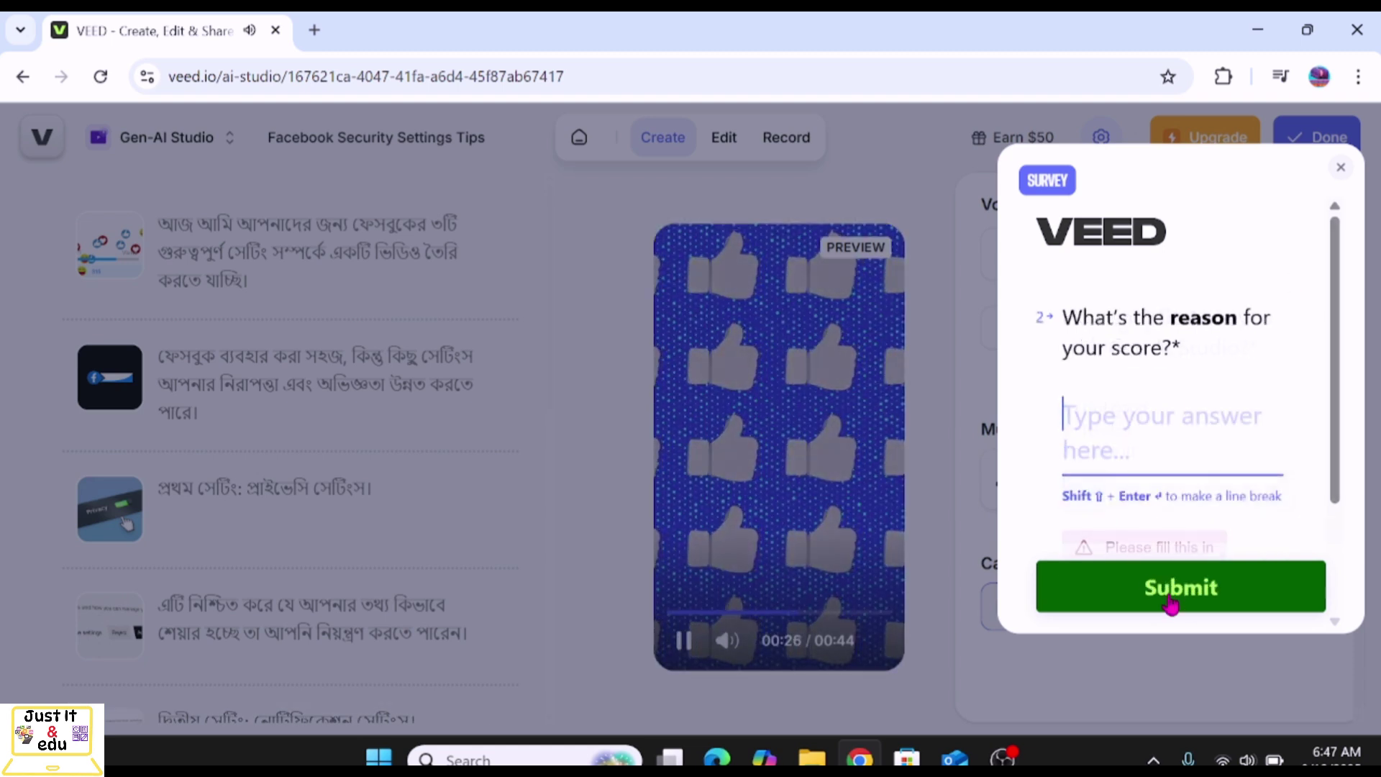
click(1341, 168)
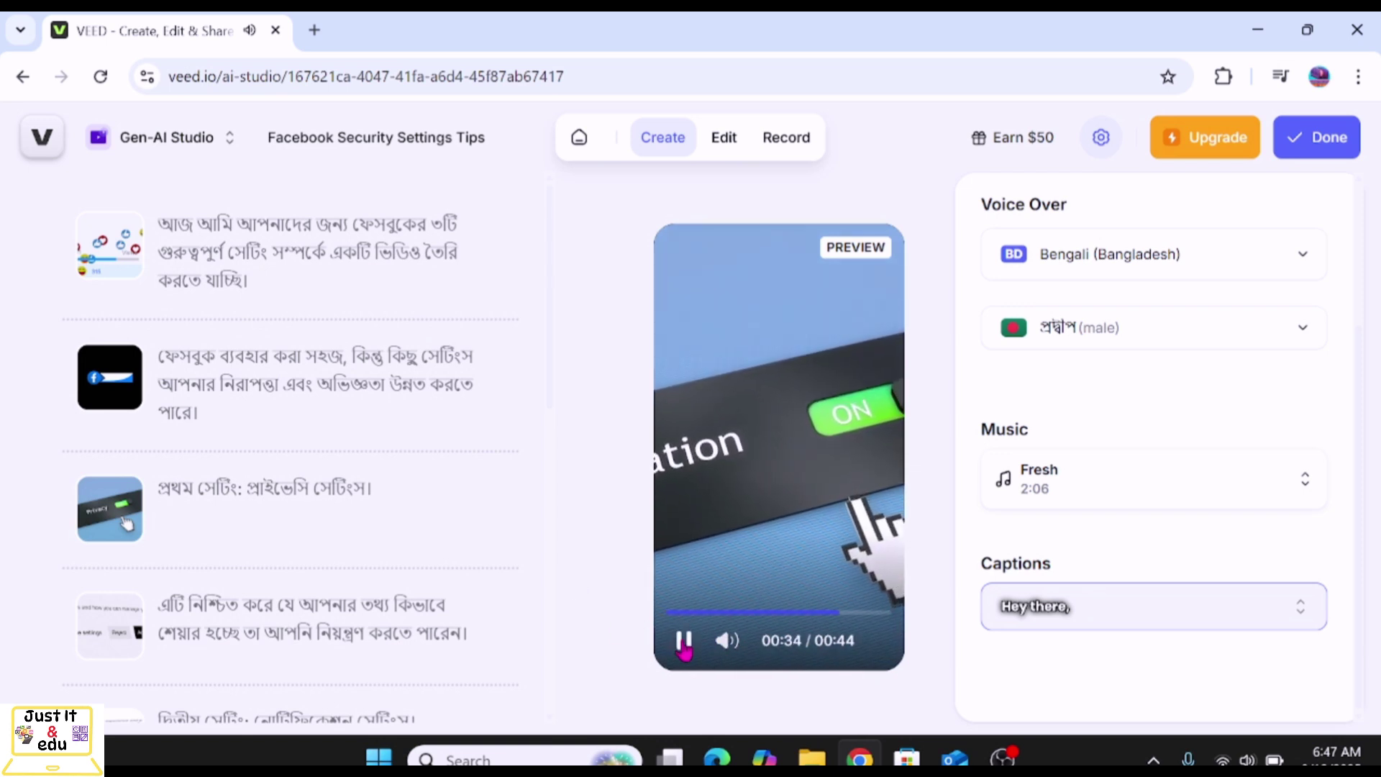
Stop the preview, finish the video so it renders, and decline the office hours invitation
click(684, 641)
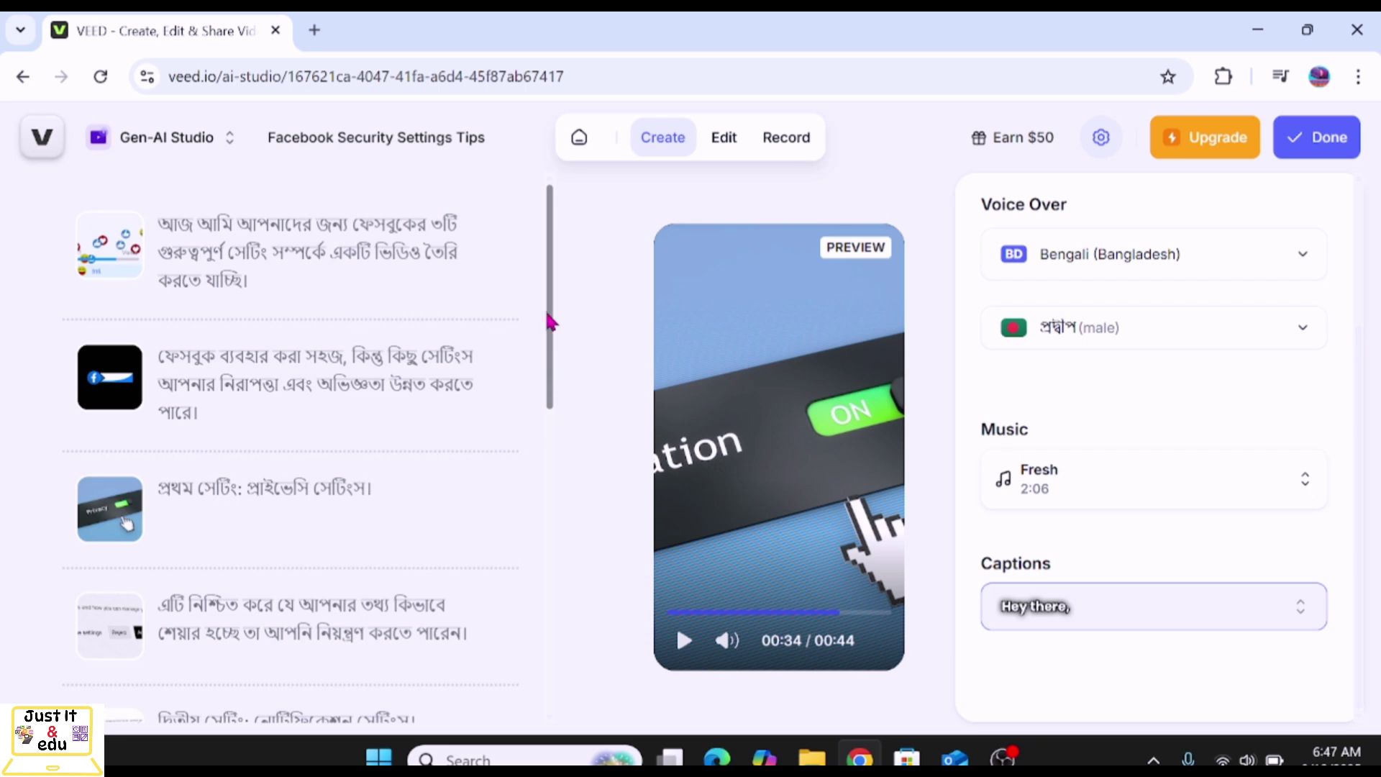
drag(552, 311, 154, 142)
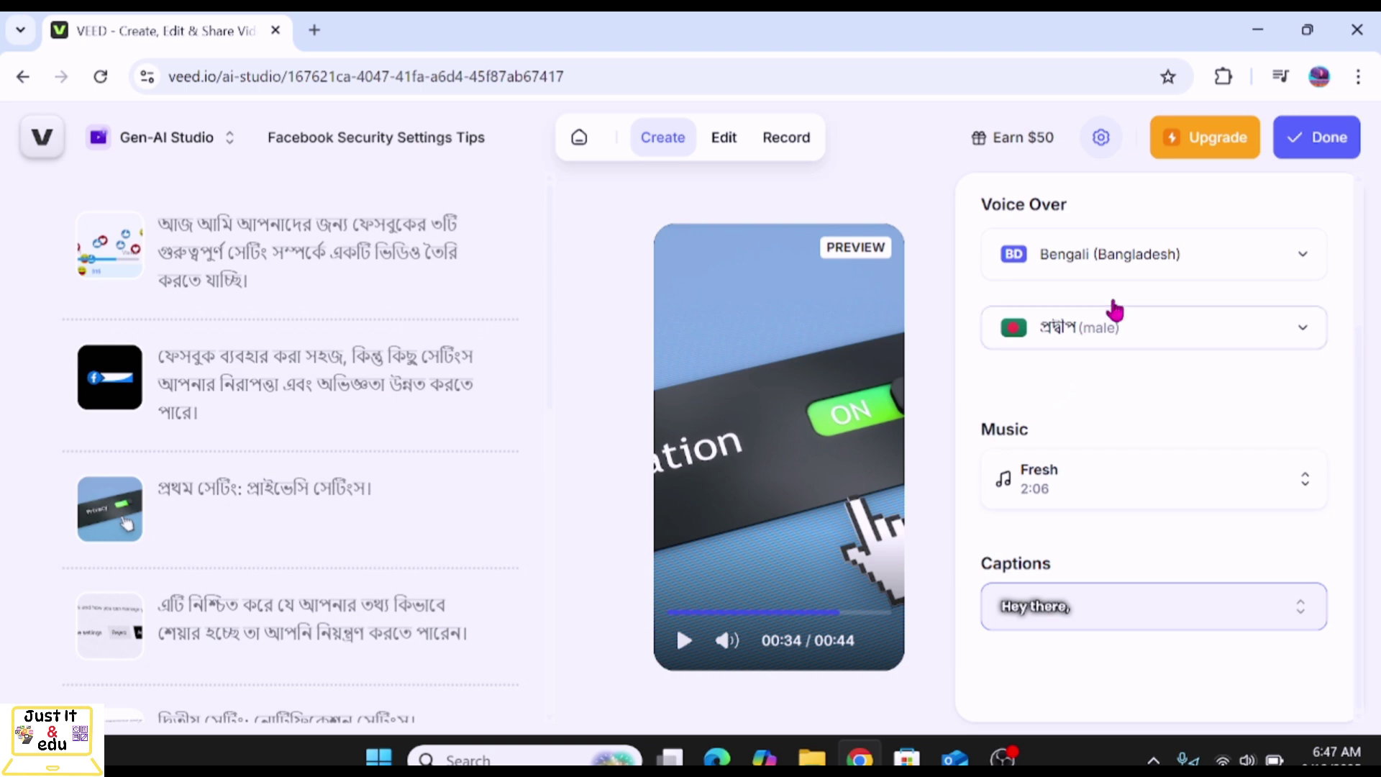
click(1326, 139)
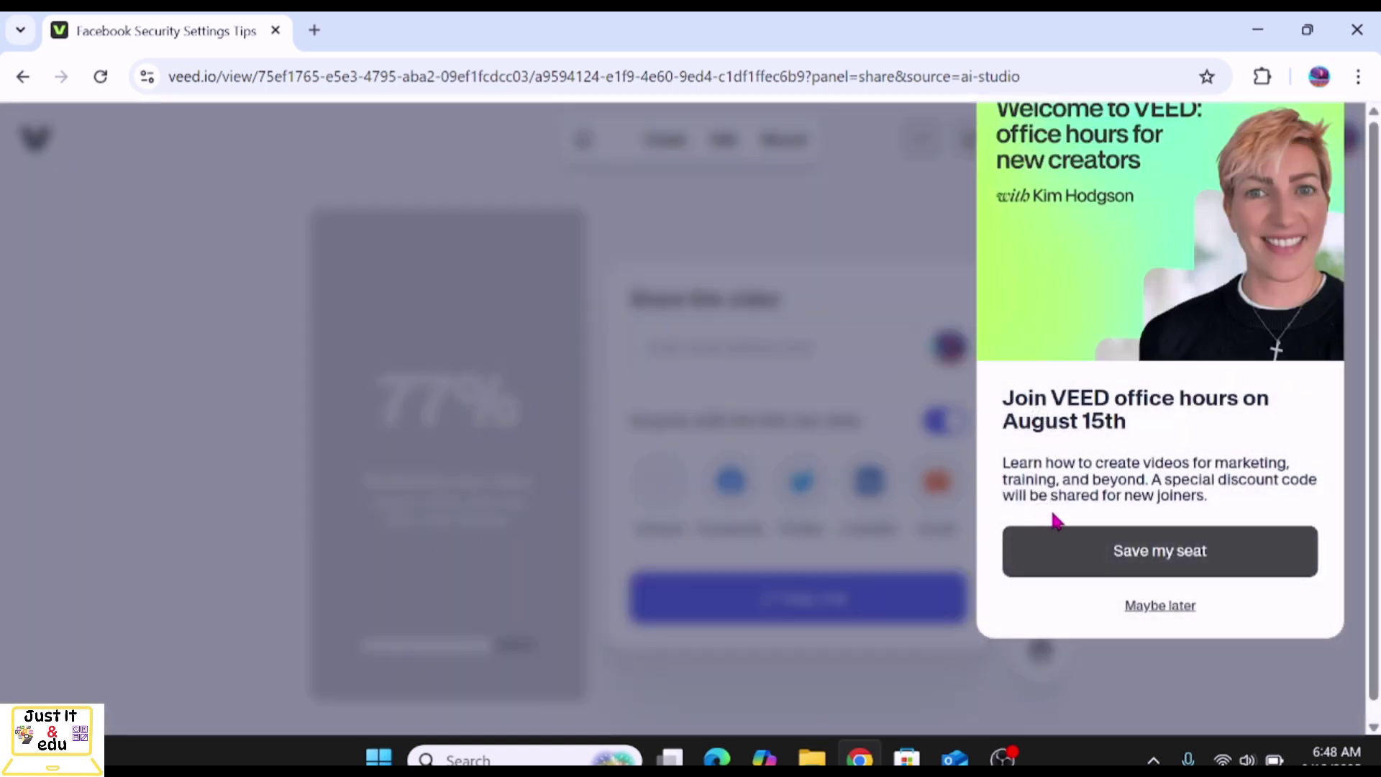
click(1163, 610)
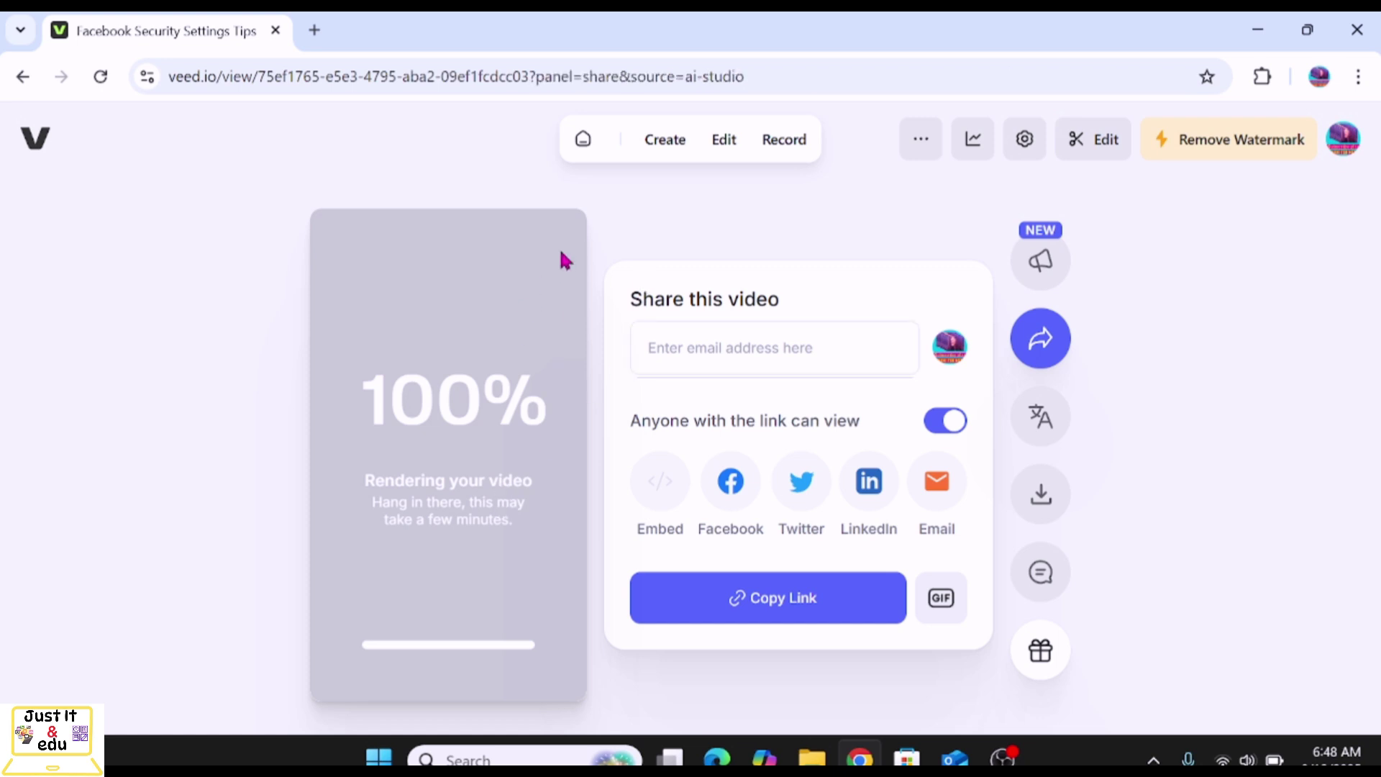
mouse_move(730, 147)
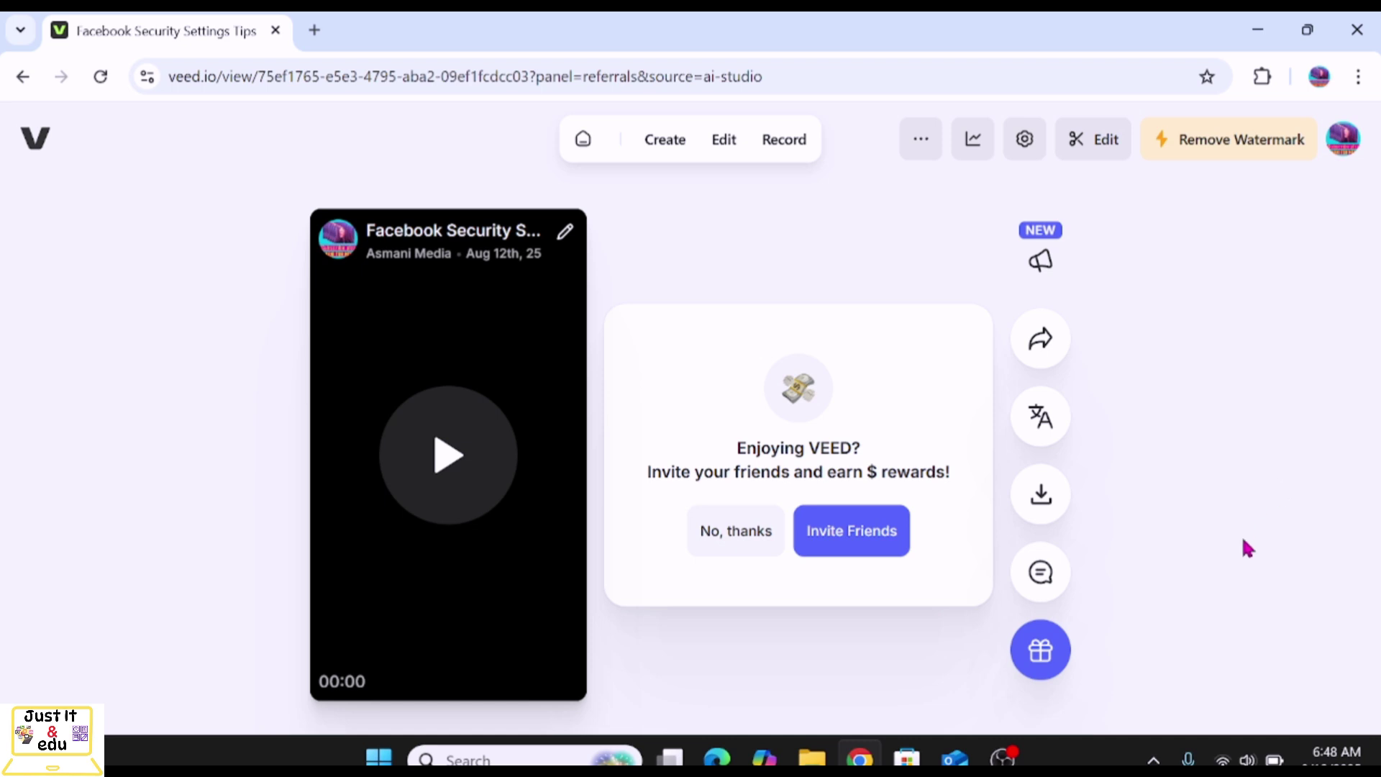
Download the rendered video as a free 720p MP4 into Downloads as "Facebook Security Settings Tips-VEED"
click(1051, 502)
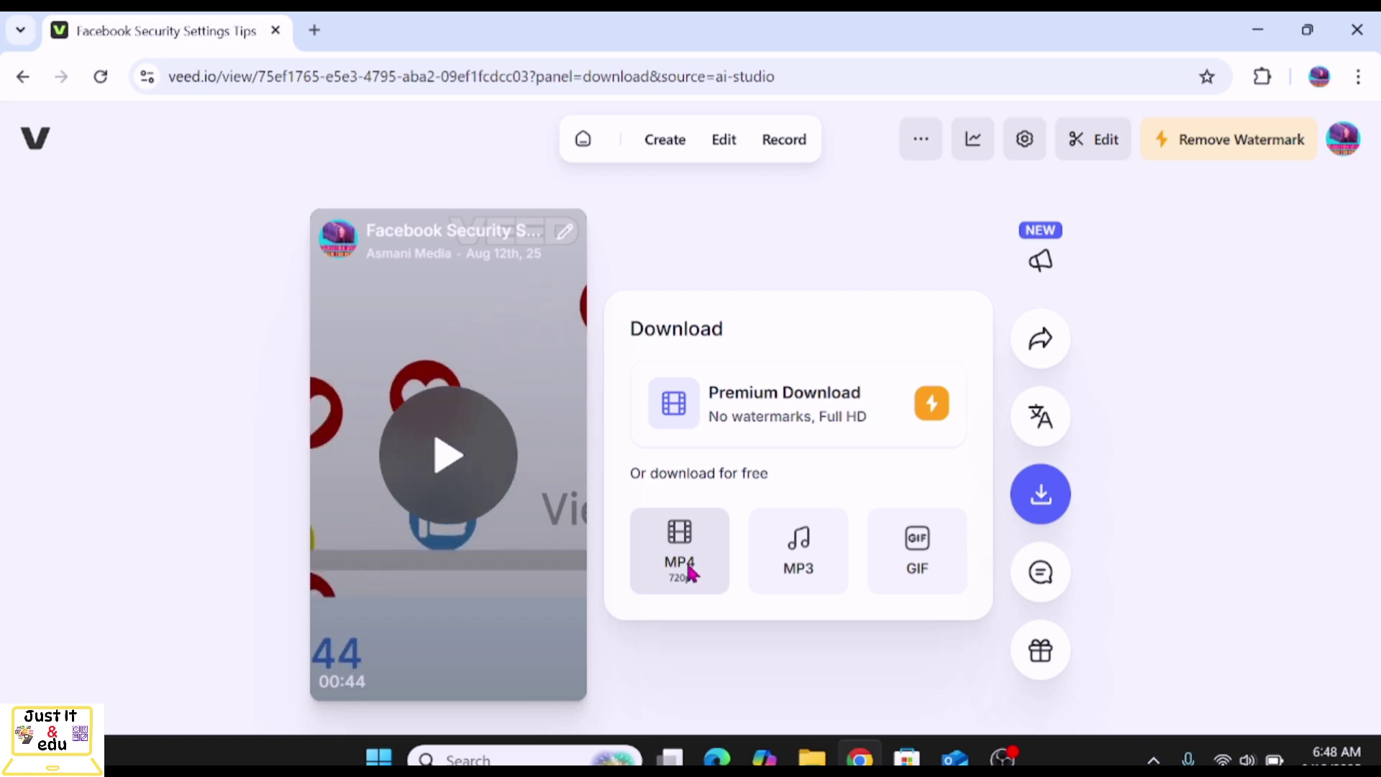
click(680, 569)
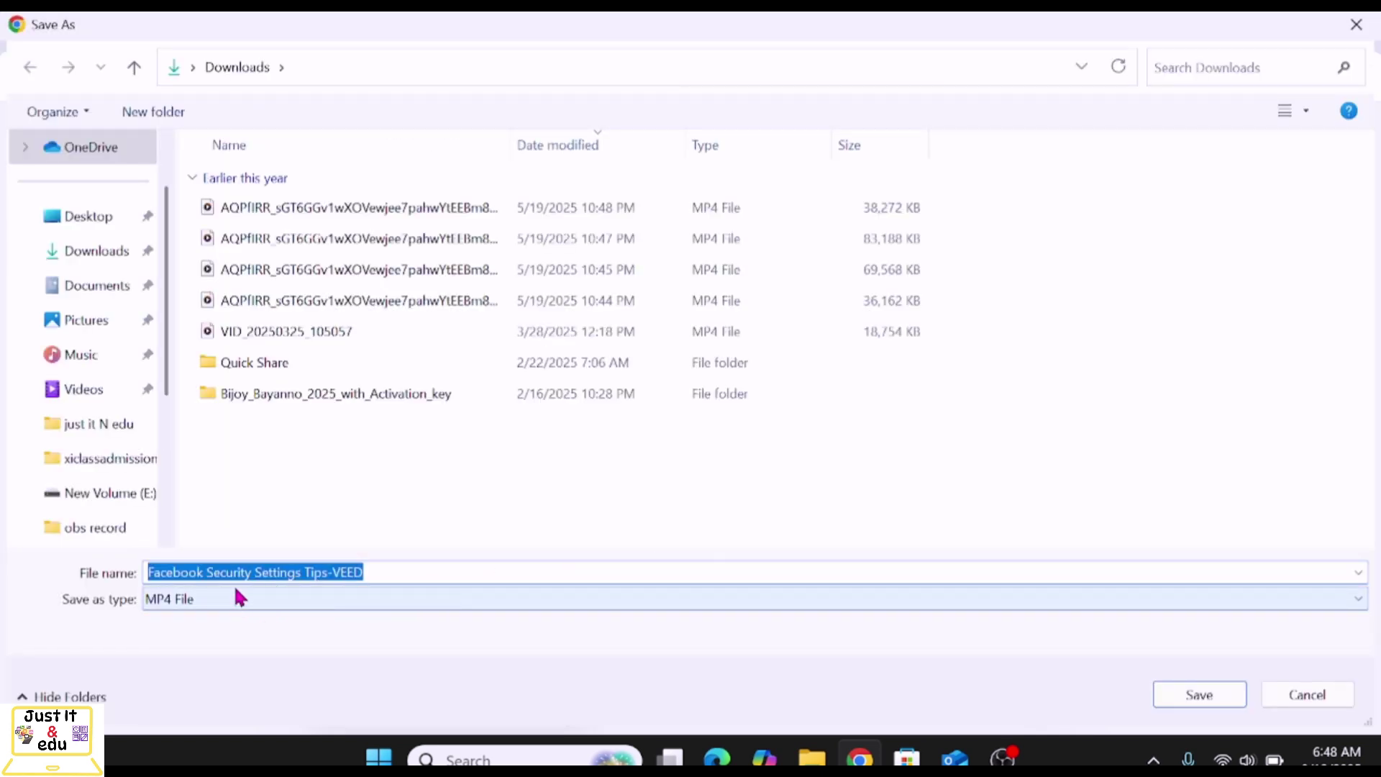
click(1209, 697)
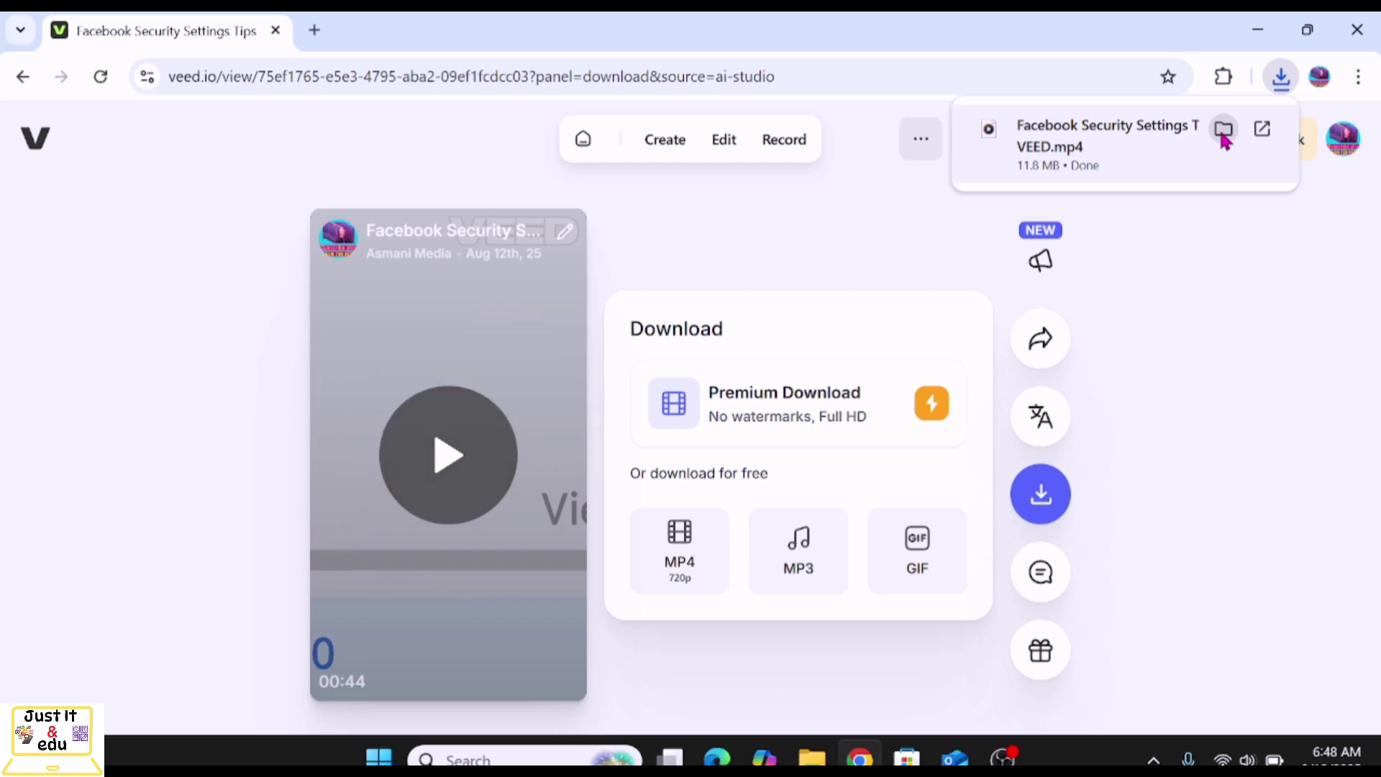
Open the downloaded video from its folder, skim through several points of it, and close the player and folder
click(1223, 128)
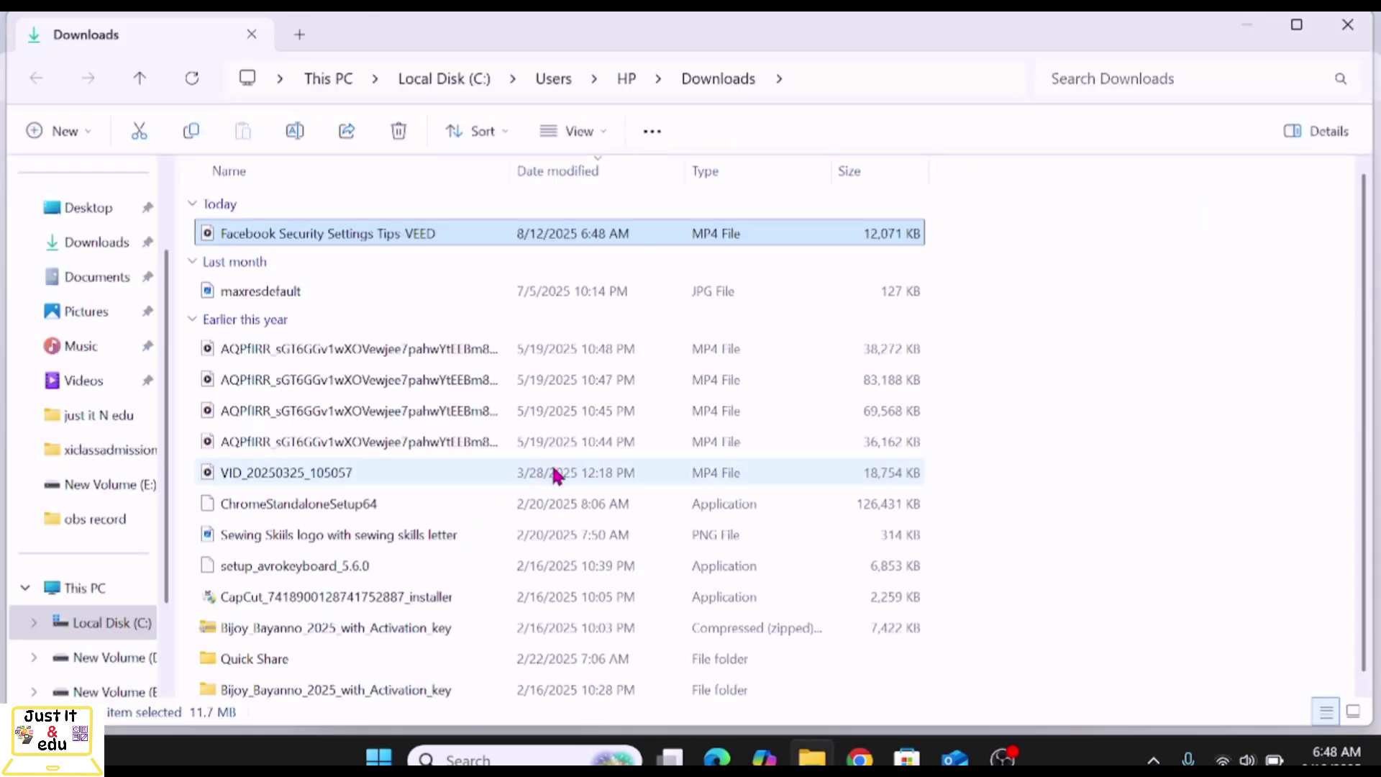
double_click(395, 238)
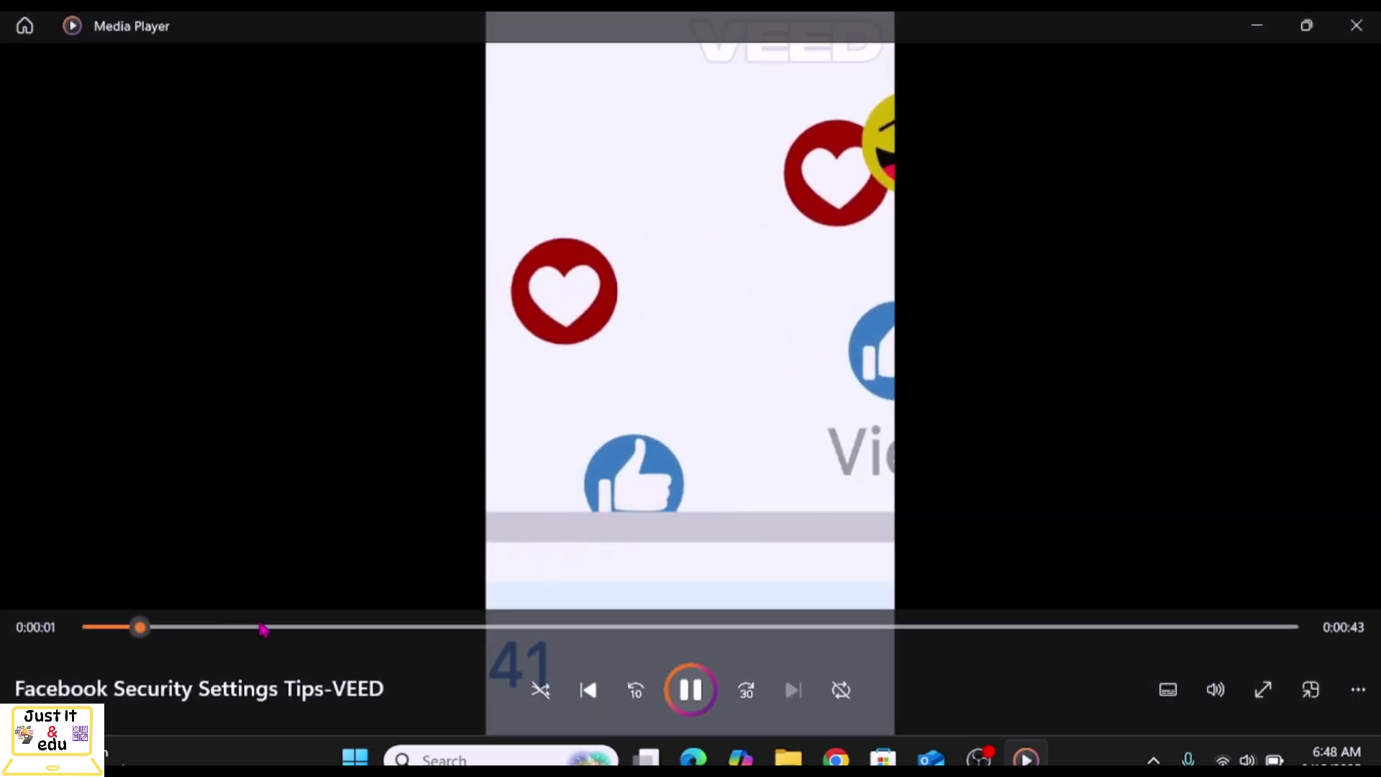
click(266, 626)
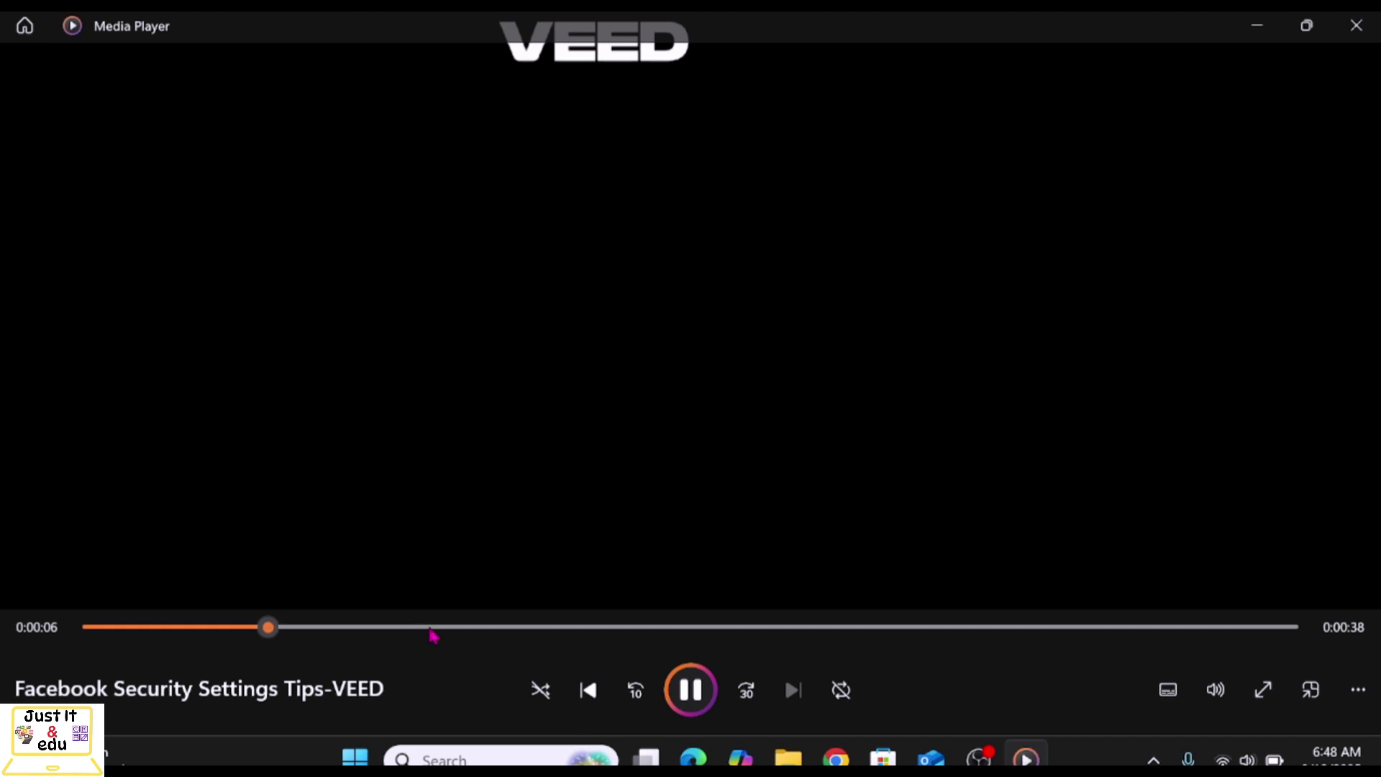
click(431, 627)
click(548, 627)
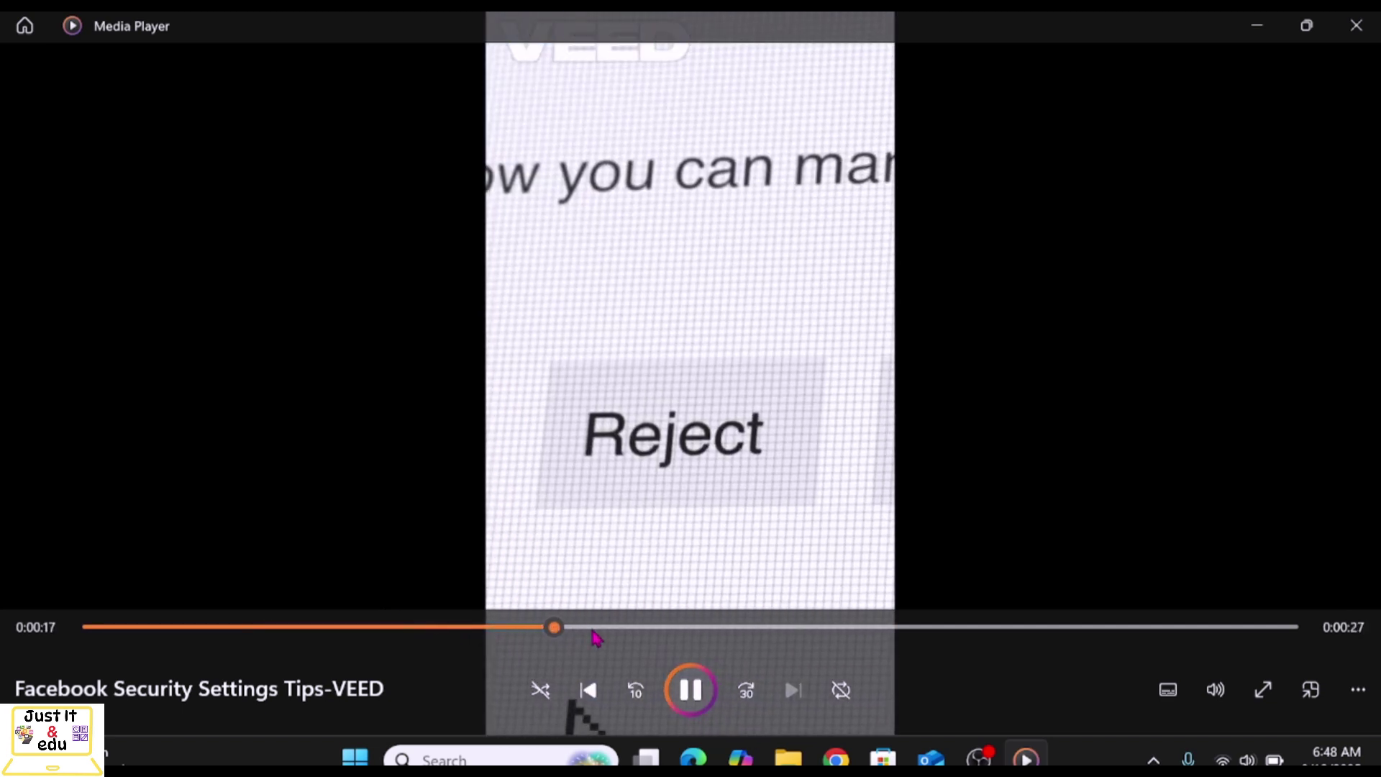
click(646, 633)
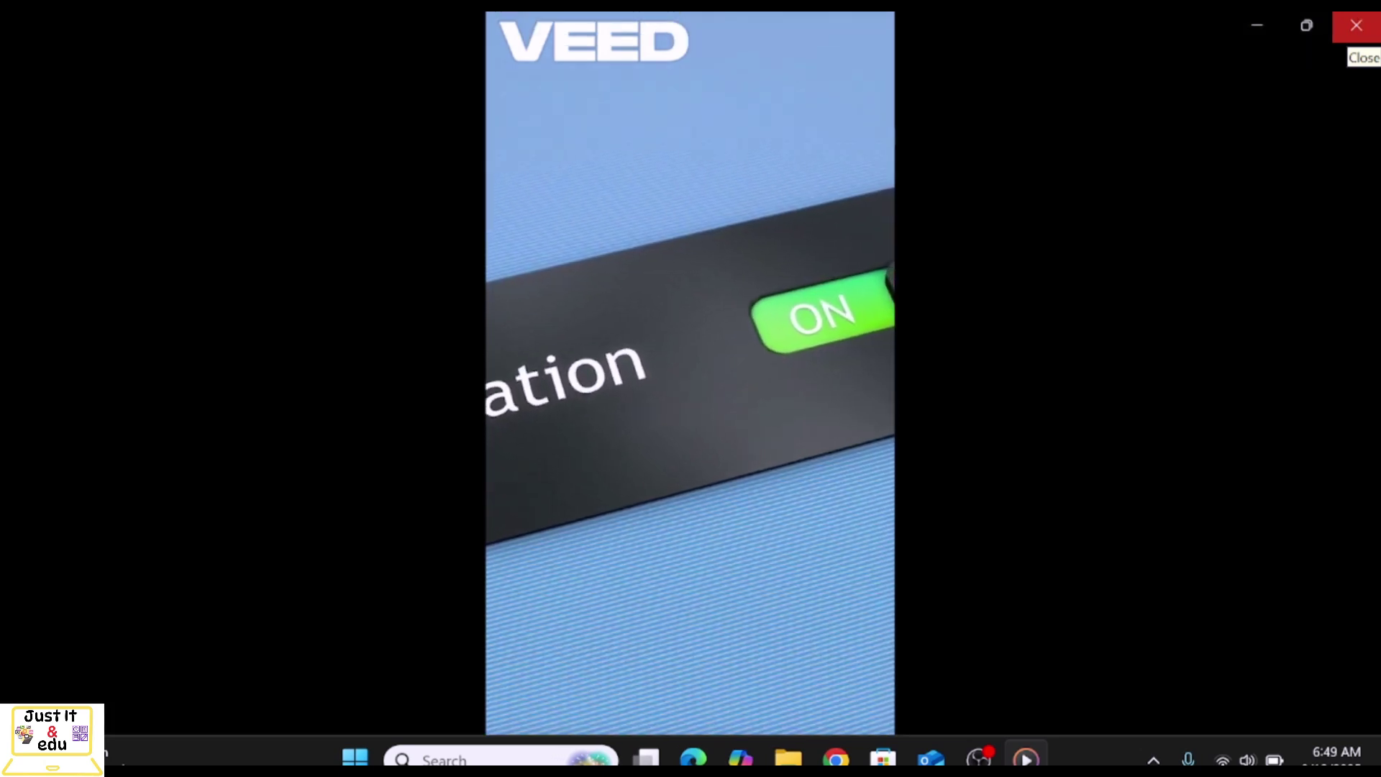
click(1360, 27)
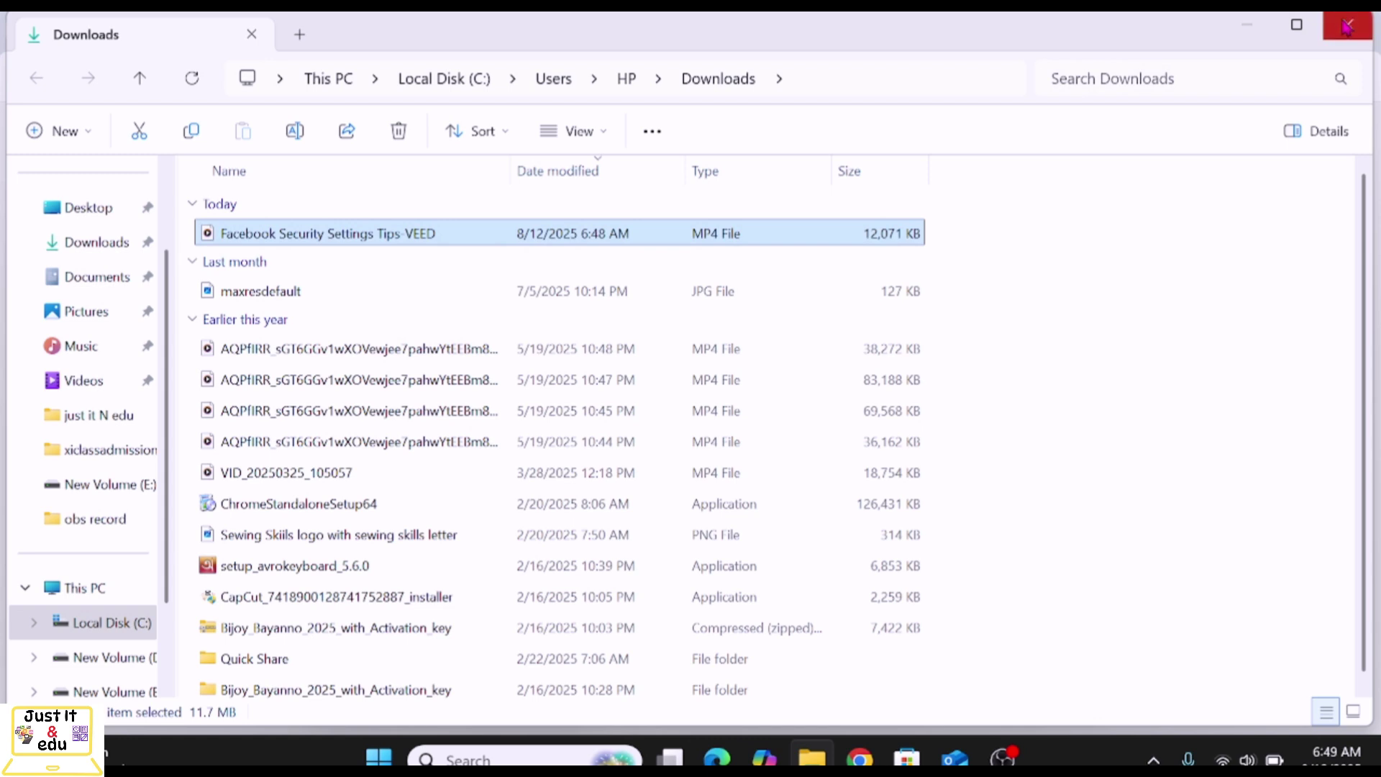
click(1347, 27)
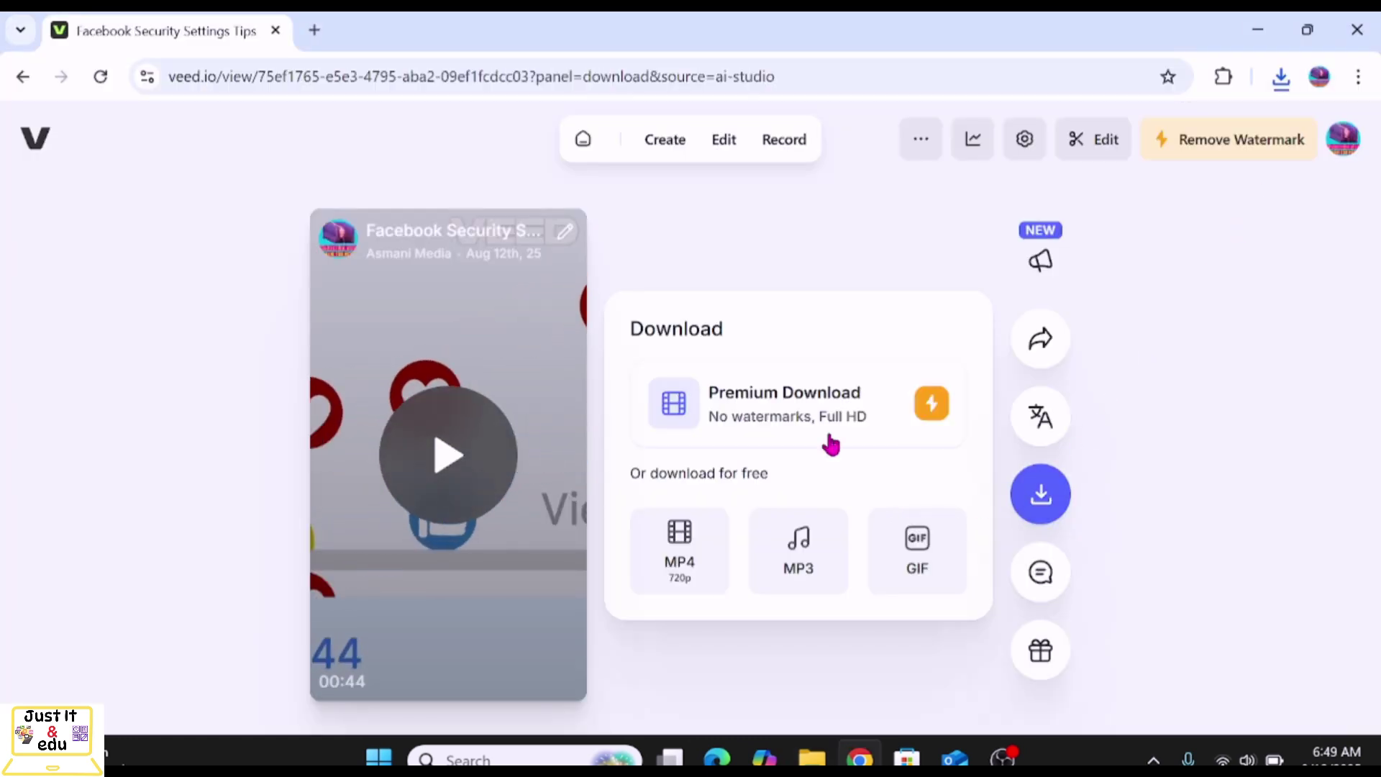
Go back from the download page to the Gen-AI Studio project and leave it
click(24, 77)
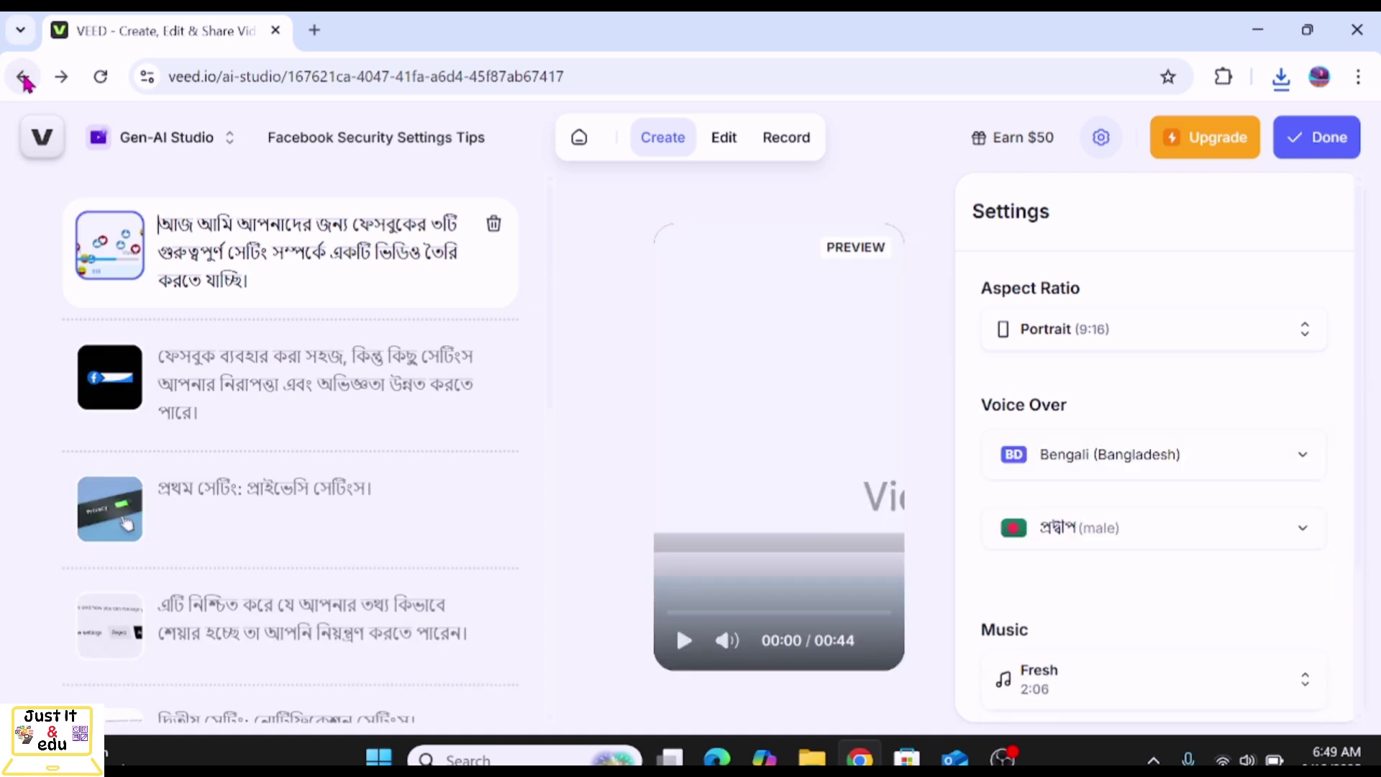
click(25, 81)
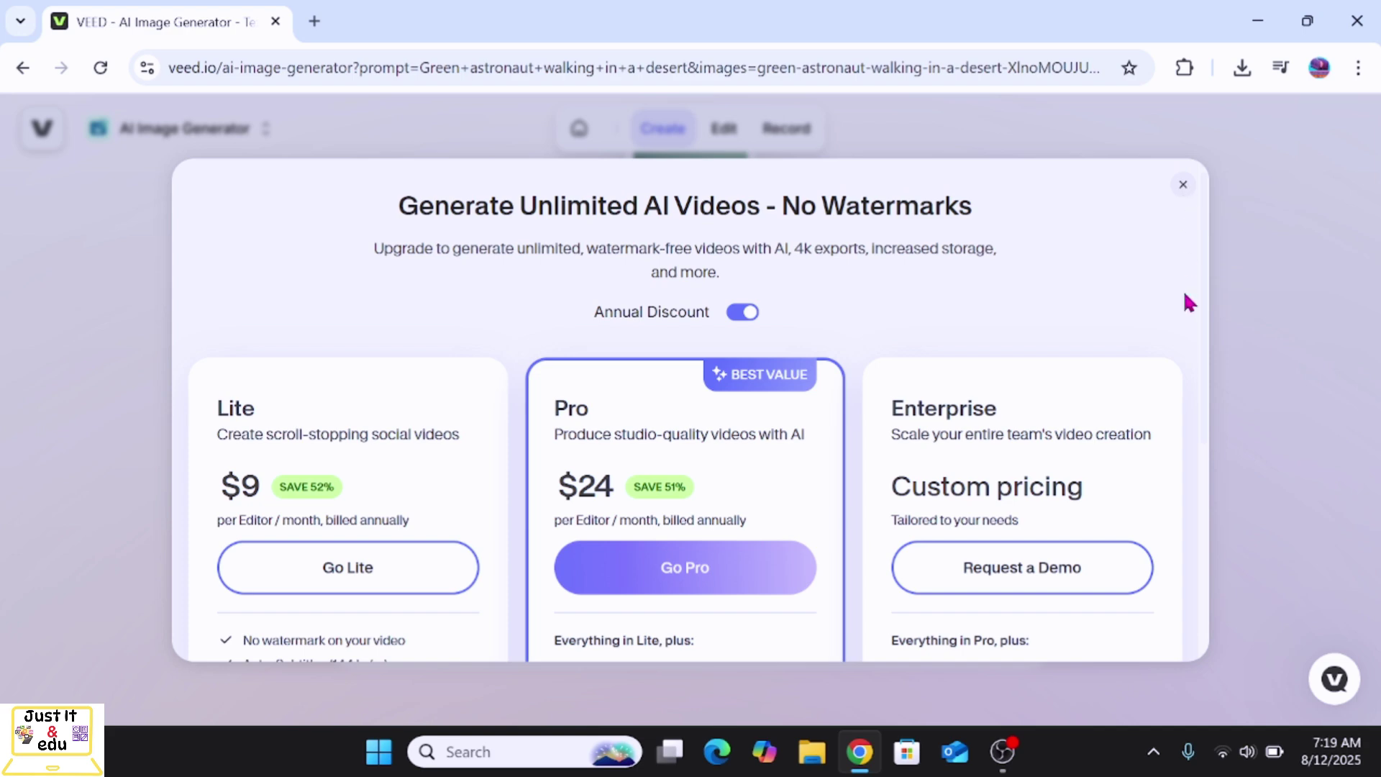
Examine the Lite, Pro and Enterprise upgrade plans, close them, and check the list of available AI tools
drag(1209, 358, 1212, 316)
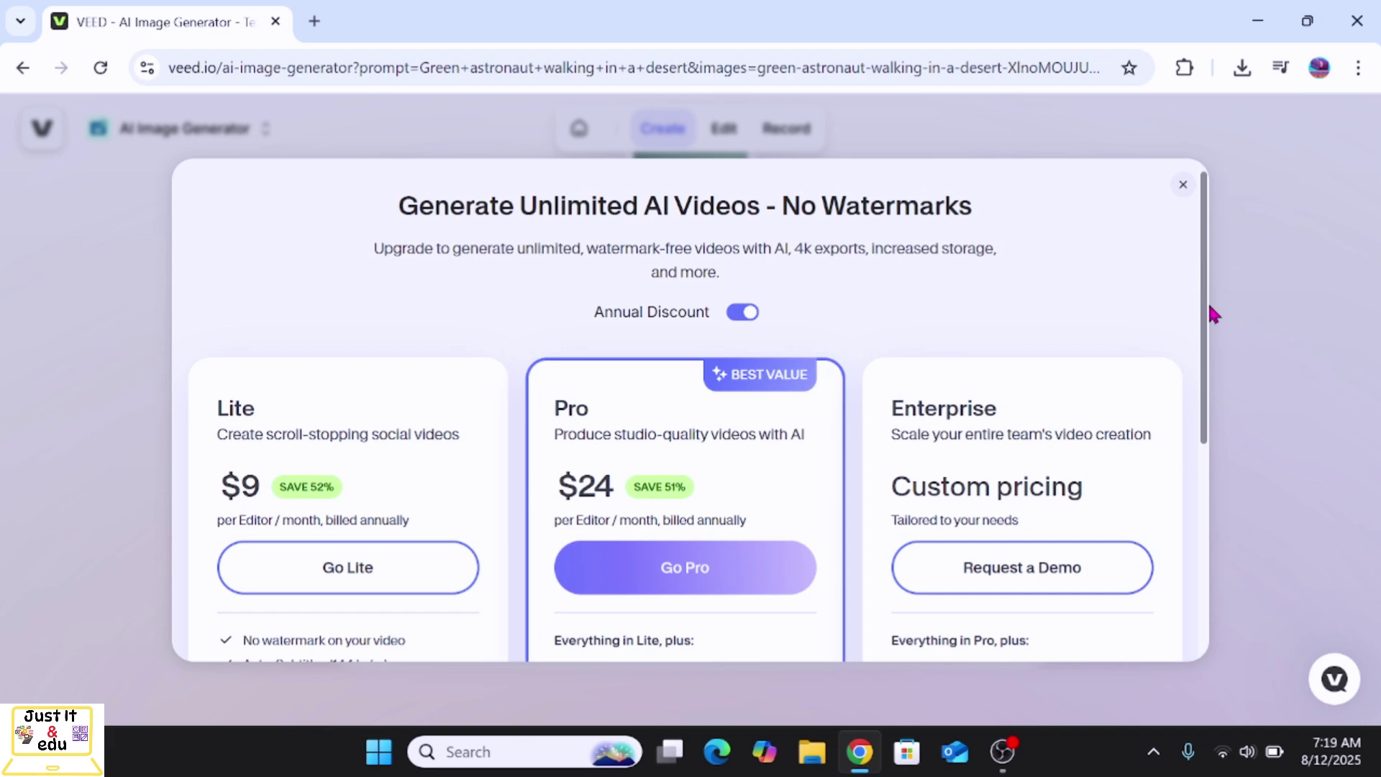
drag(1211, 309, 1207, 420)
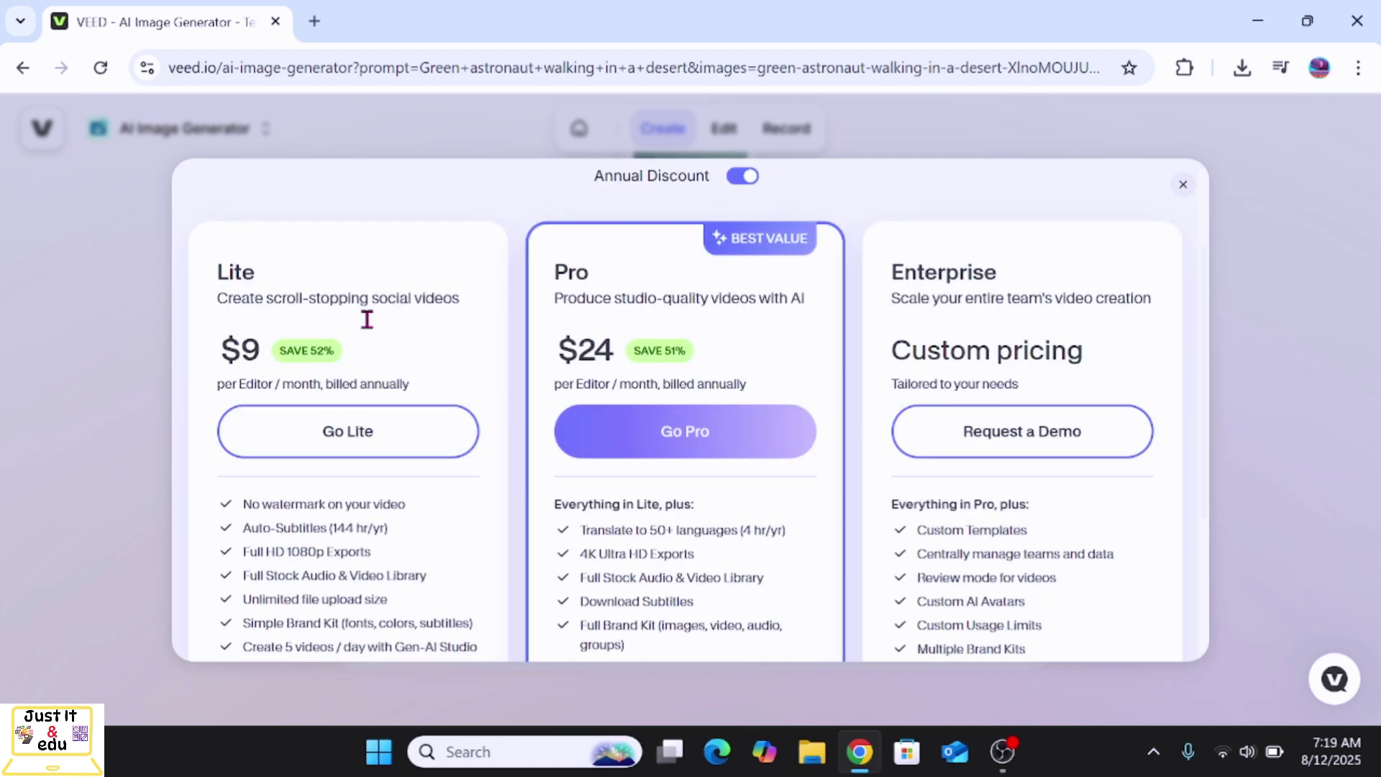
click(1183, 188)
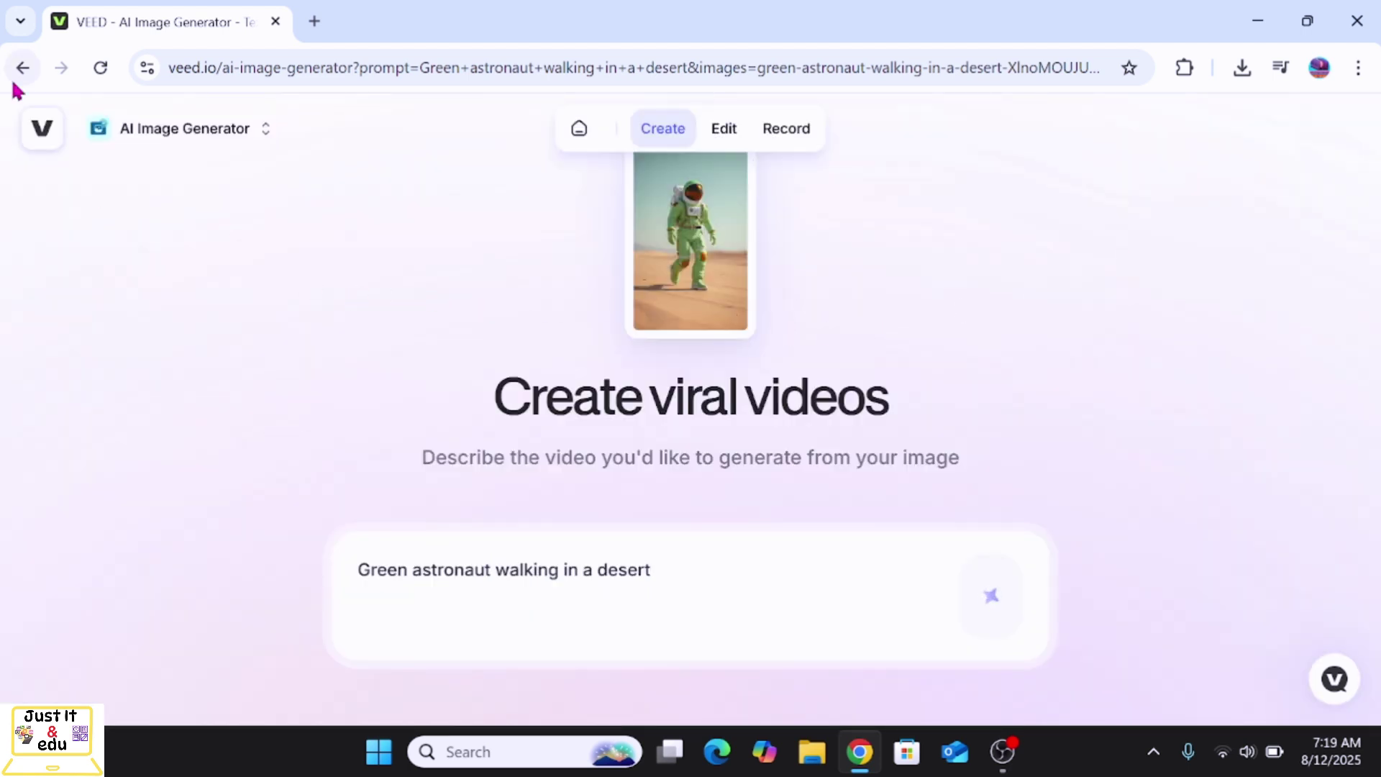
click(239, 137)
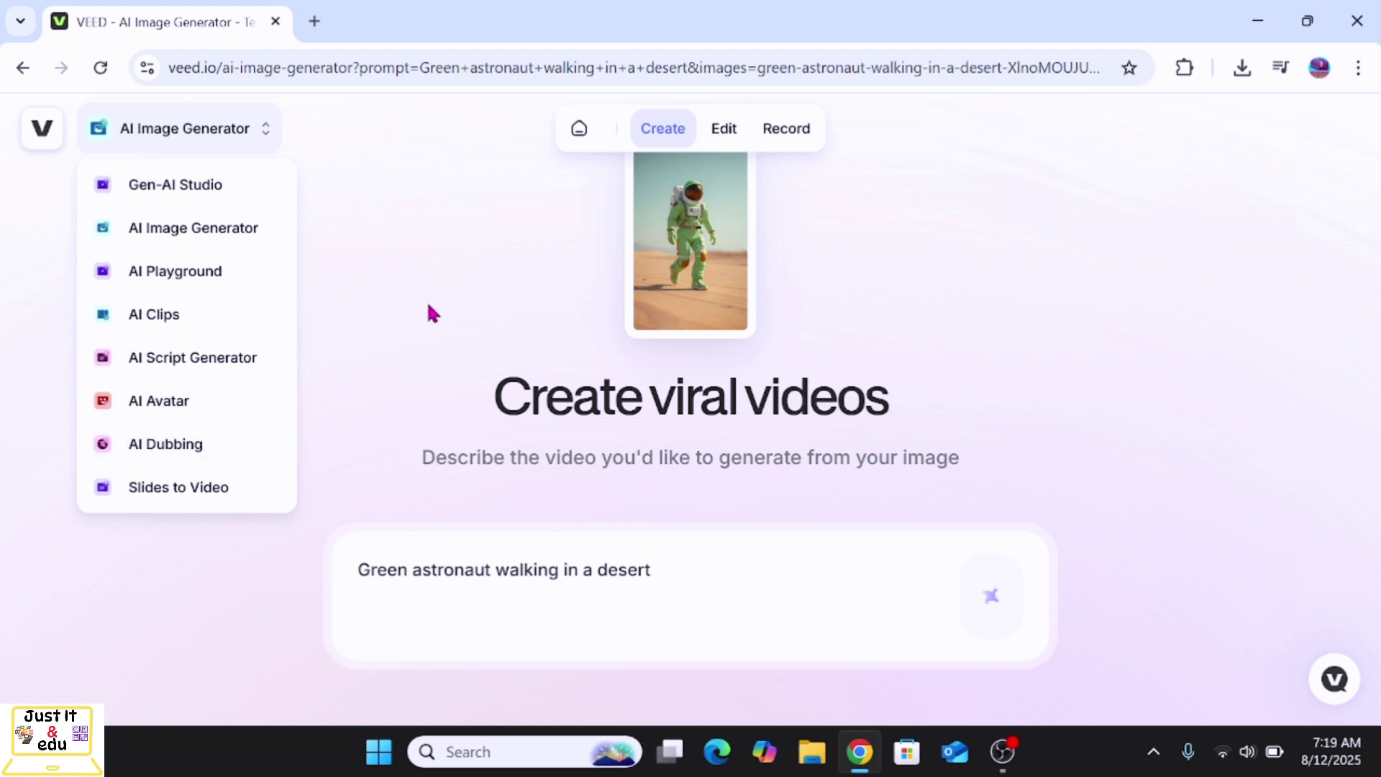
click(486, 244)
Return to the VEED home page and start an empty project in the video editor without uploading files
click(23, 68)
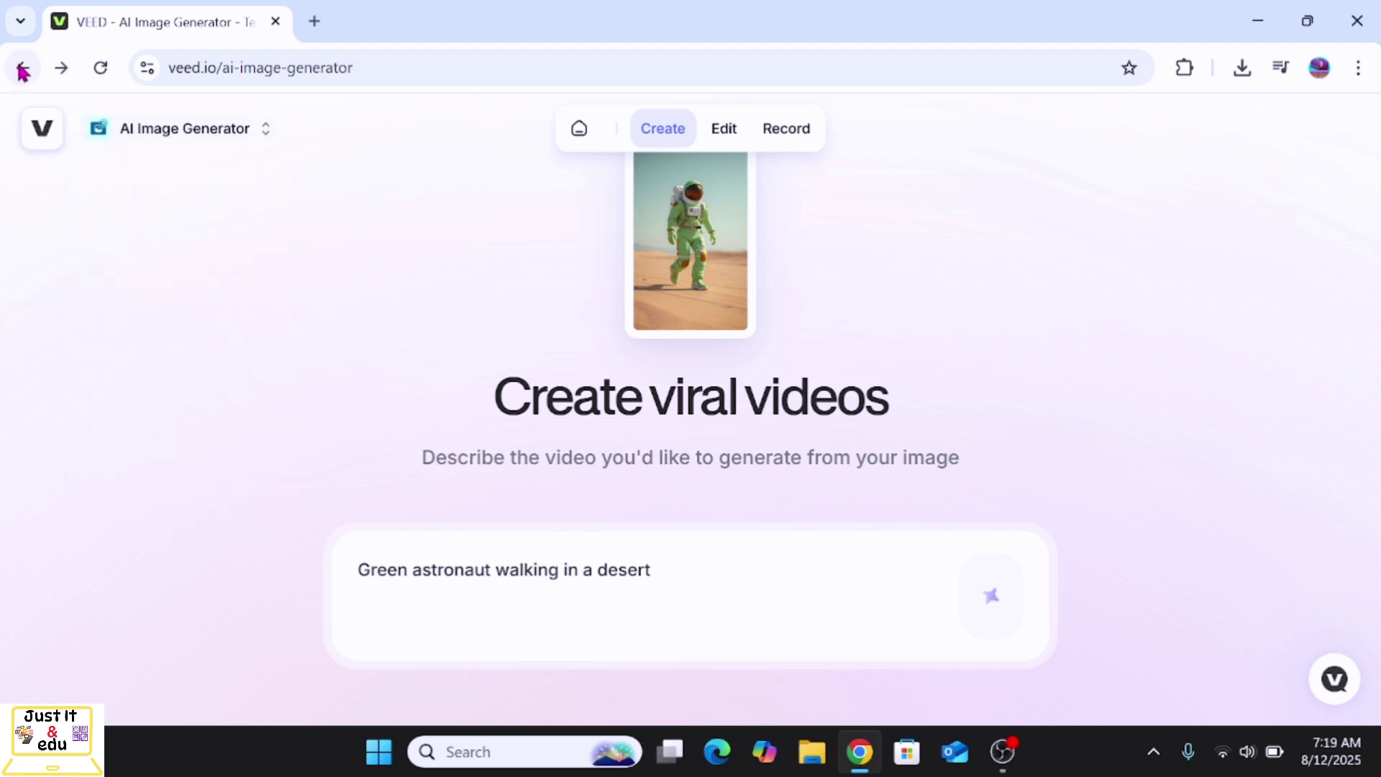
click(23, 68)
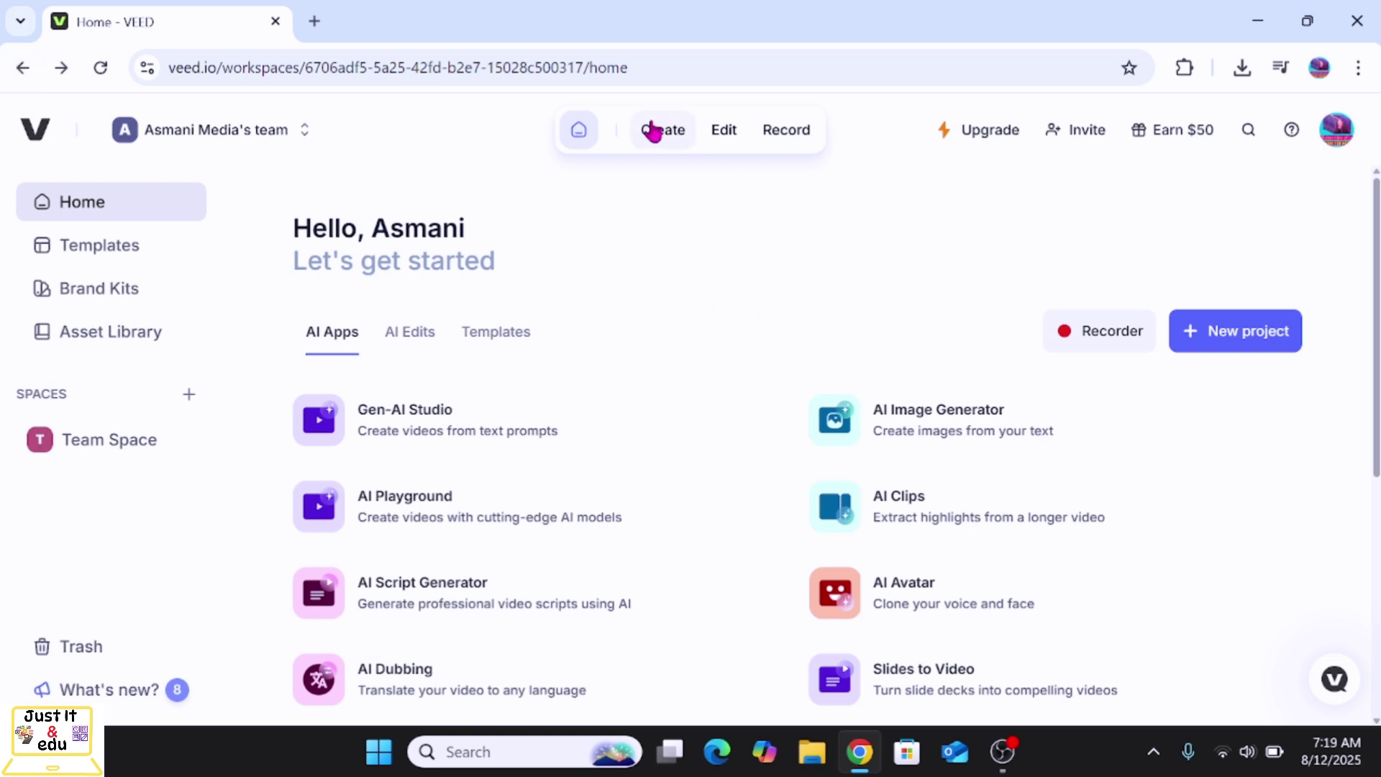
click(719, 139)
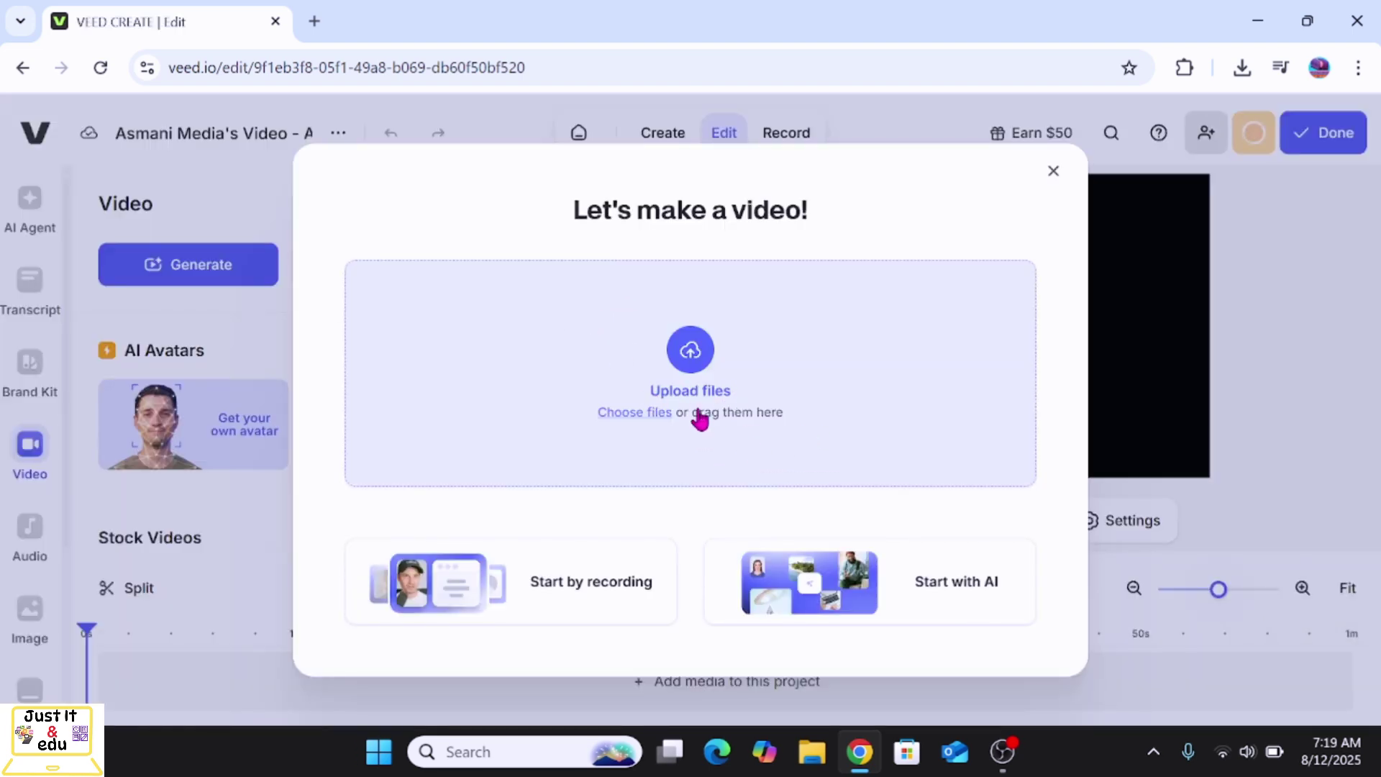
click(1054, 172)
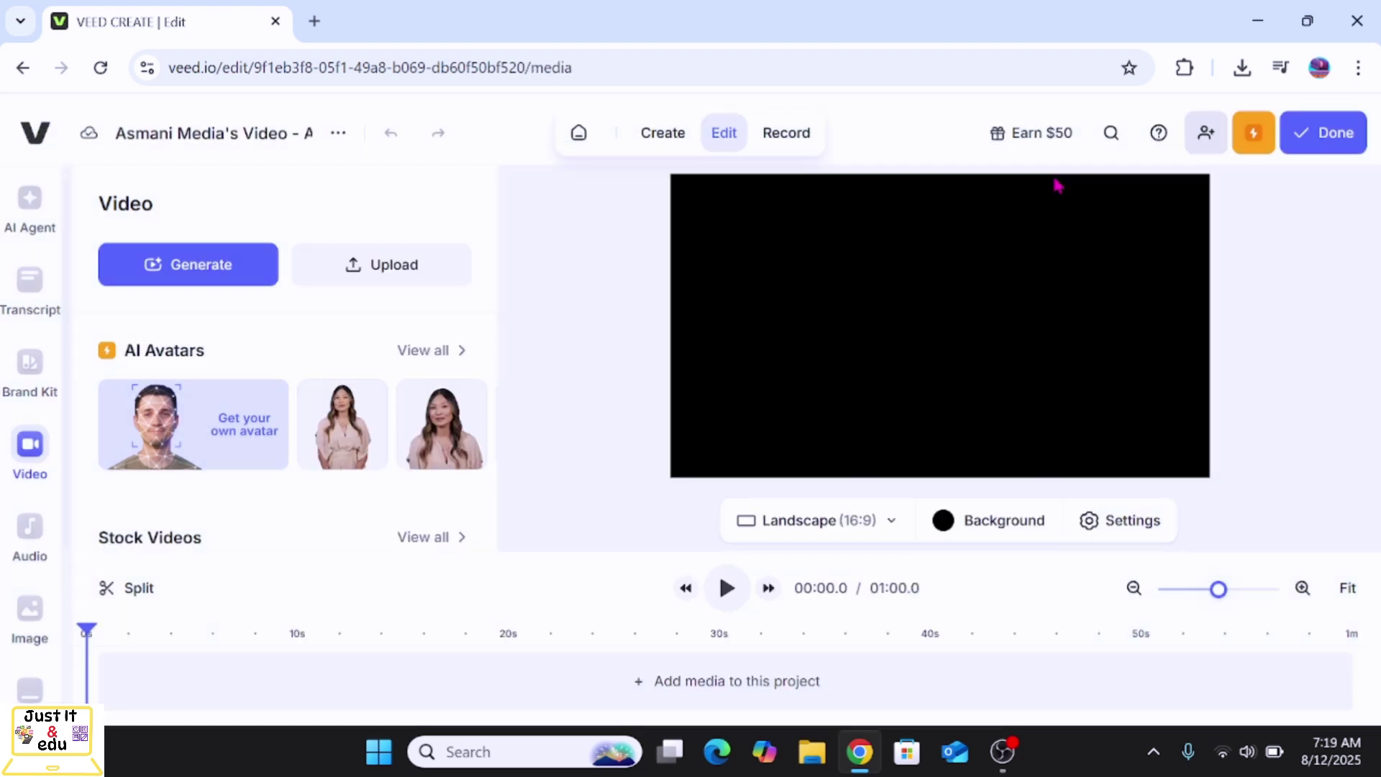
Copy the referral invite link from the Earn $50 offer and close the offer
click(1050, 138)
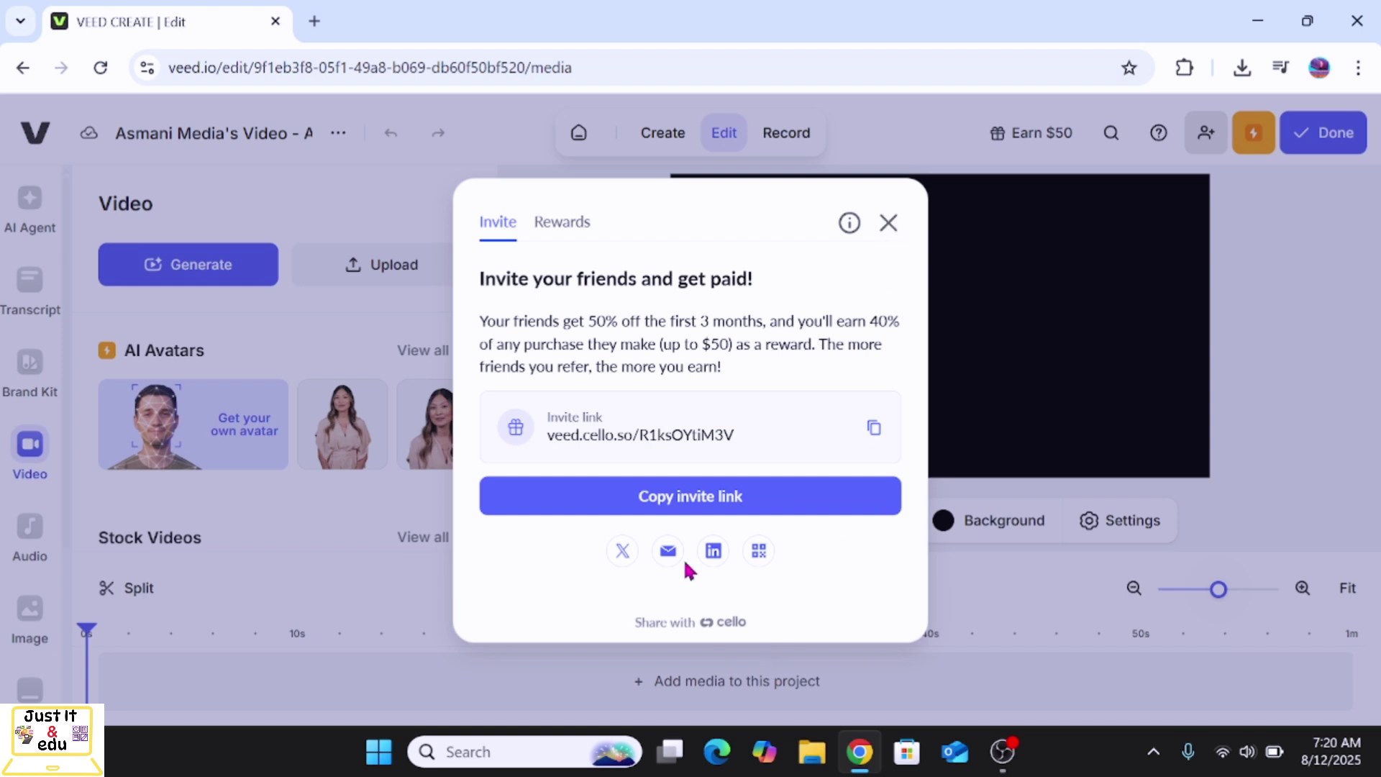
click(705, 502)
click(889, 225)
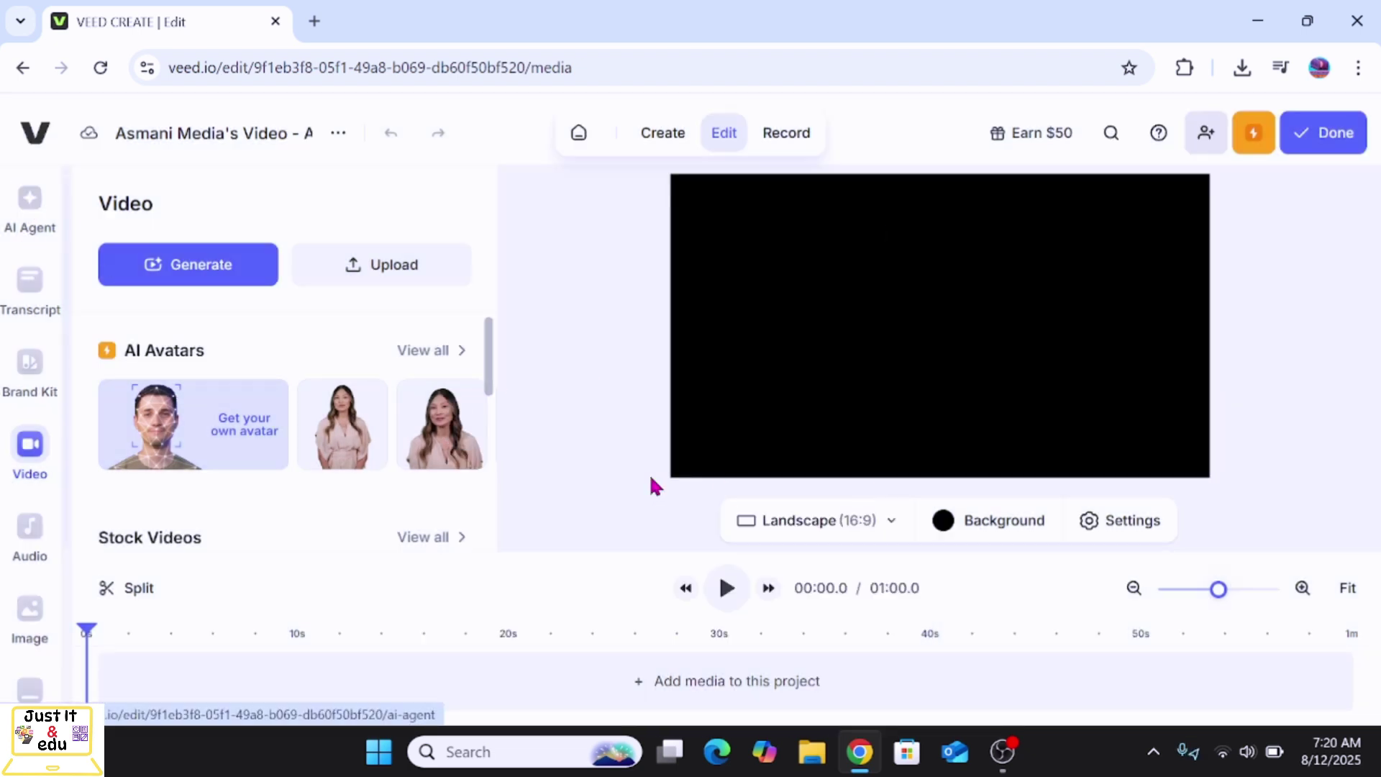
Set the project's canvas format to YouTube (16:9)
click(892, 521)
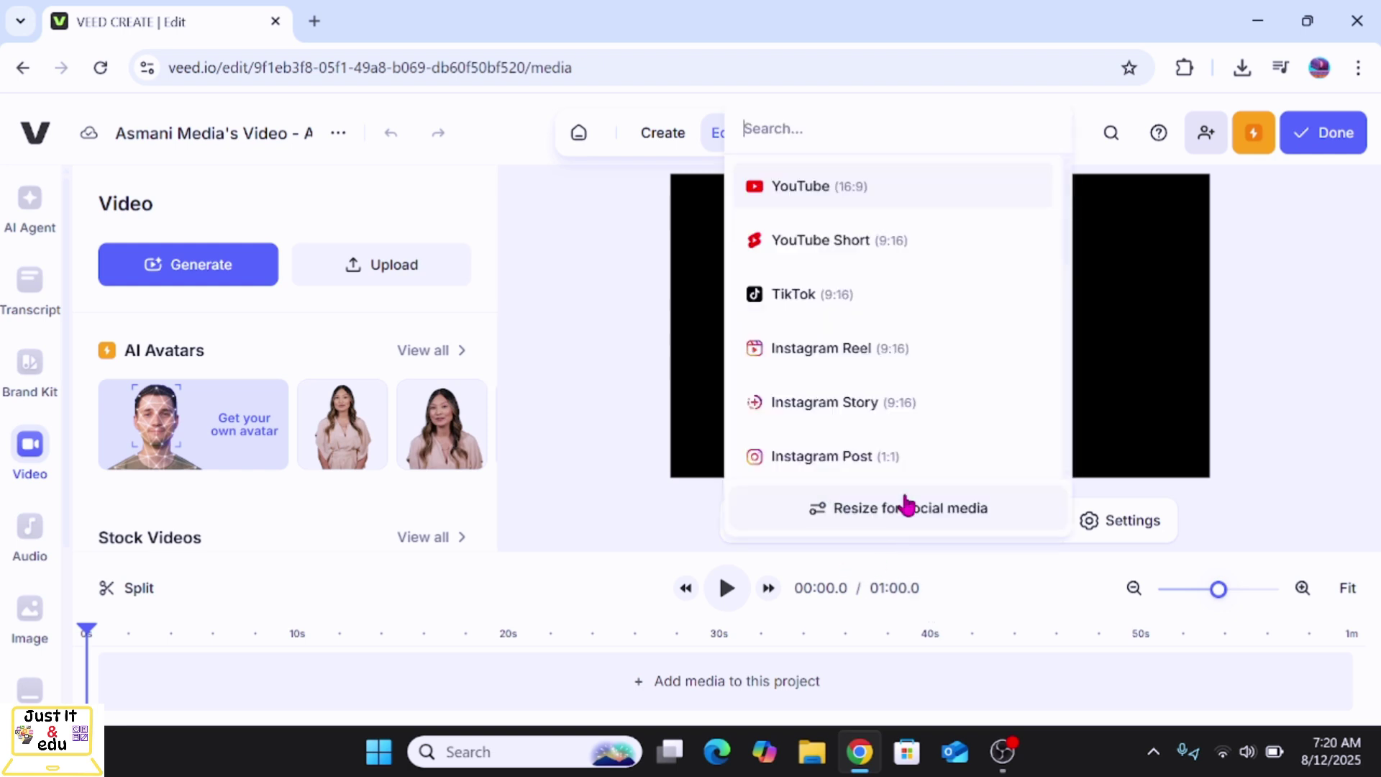
click(799, 187)
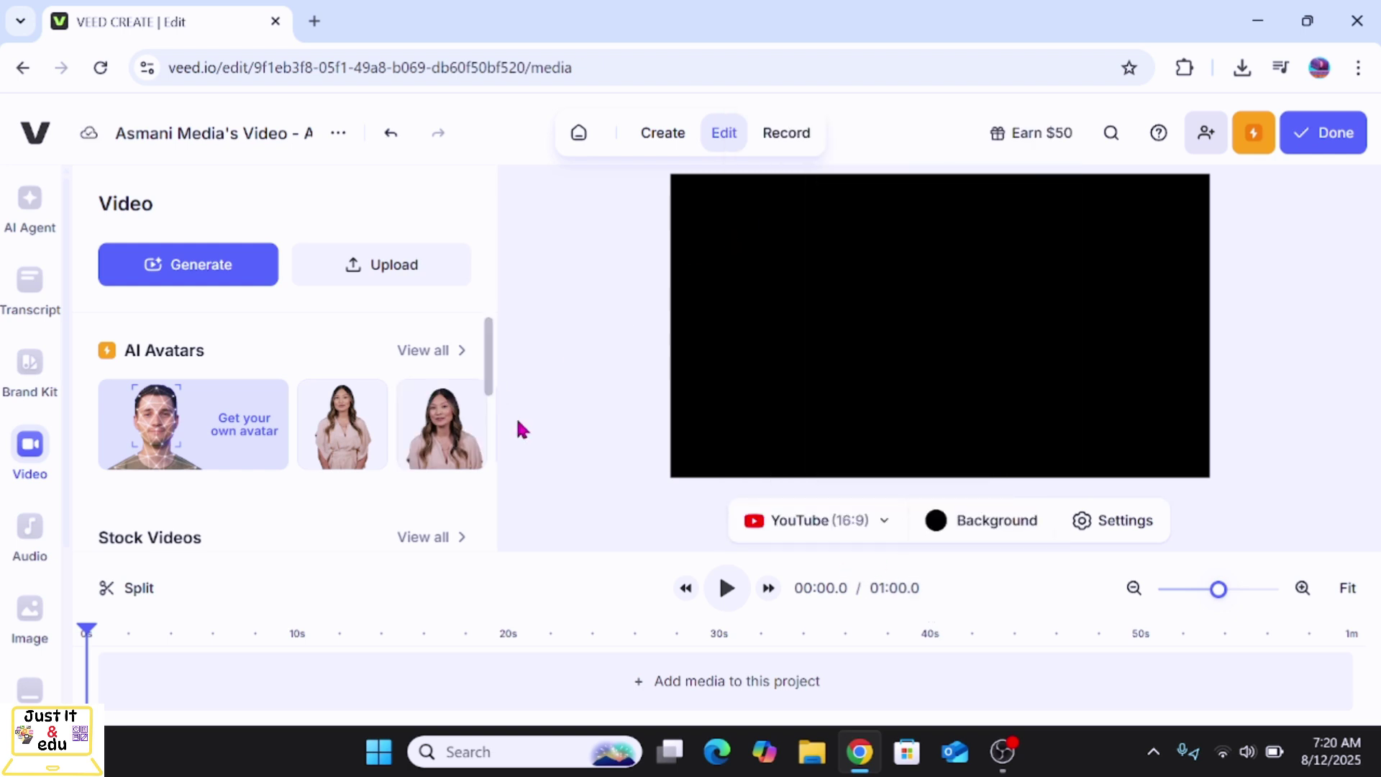
Review the invite terms and rewards of the Earn $50 referral offer, then close it
drag(489, 363, 477, 240)
click(1029, 134)
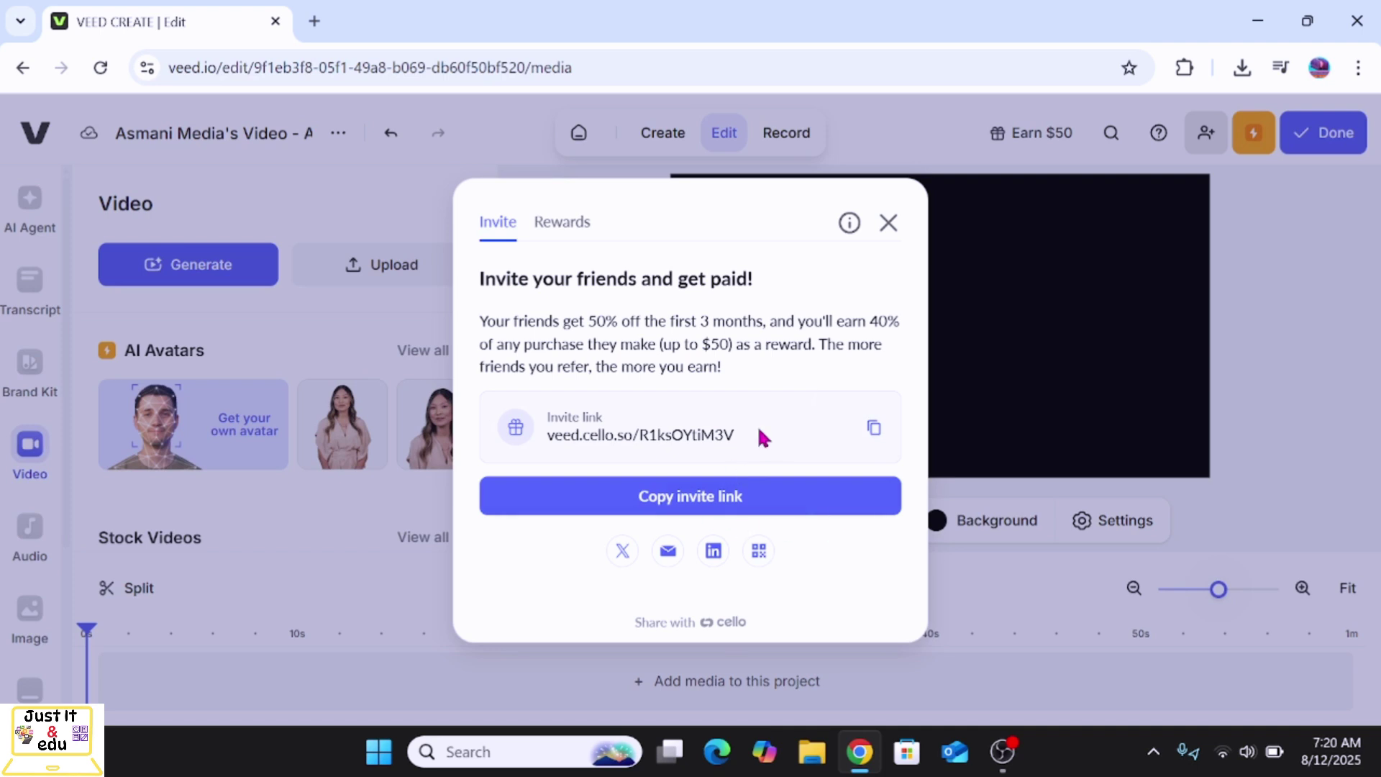
click(572, 228)
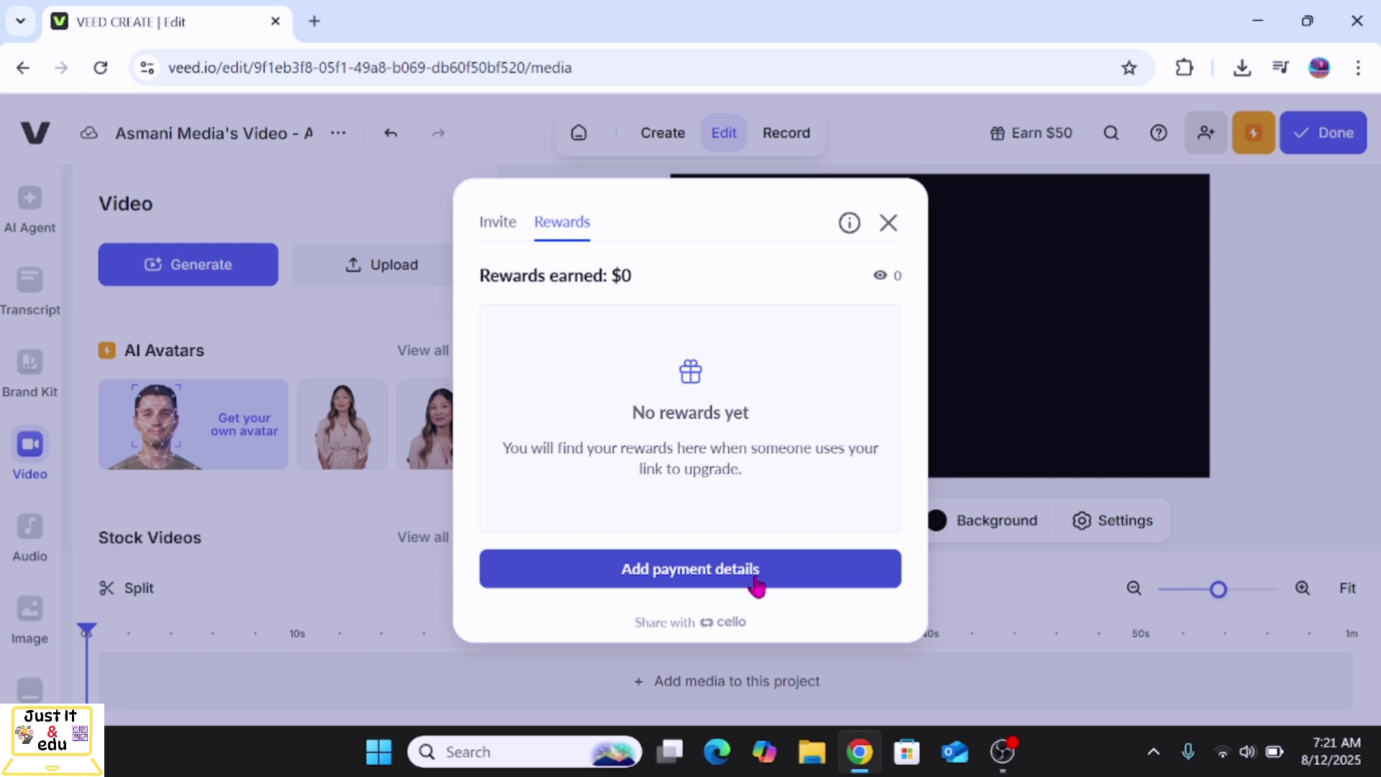
click(890, 225)
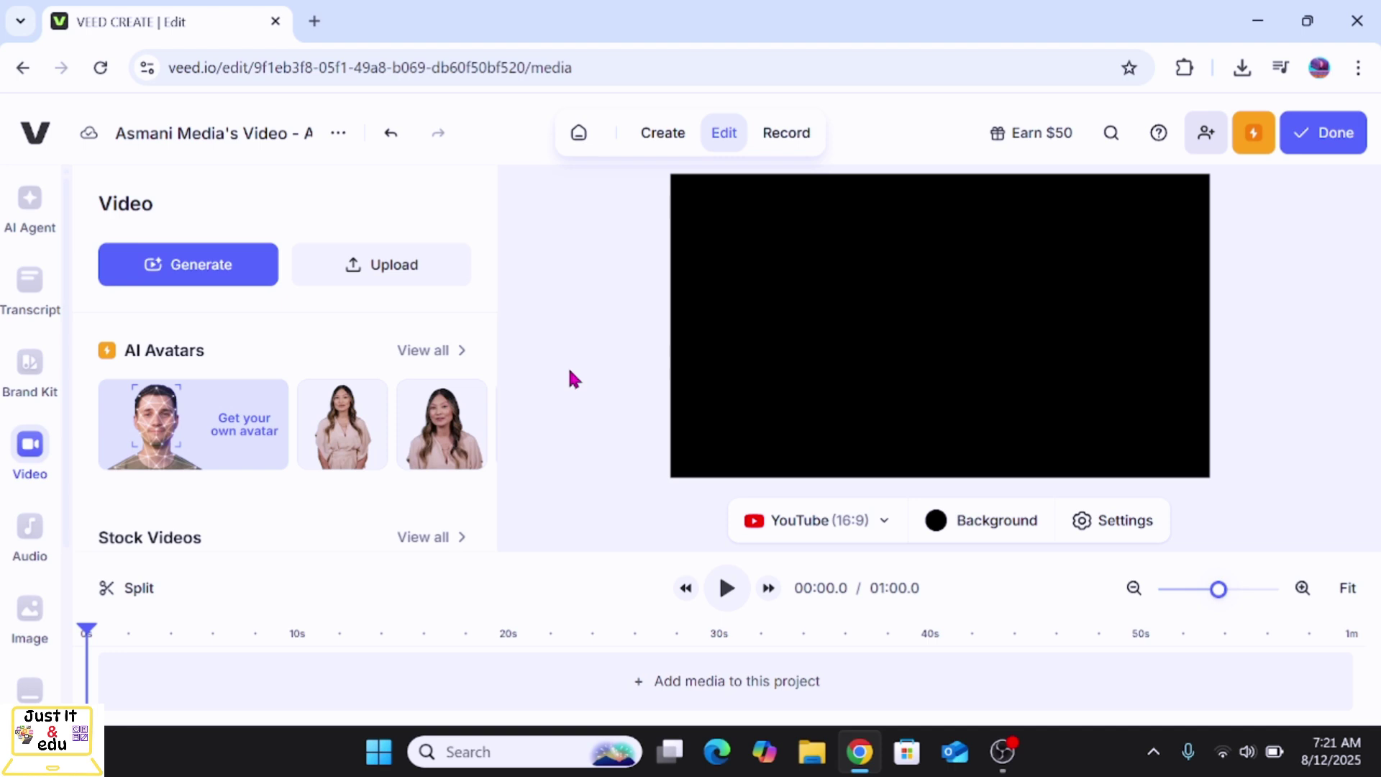
Open the AI Agent in the video editor and look through its suggested tasks and the other editing tools
click(29, 212)
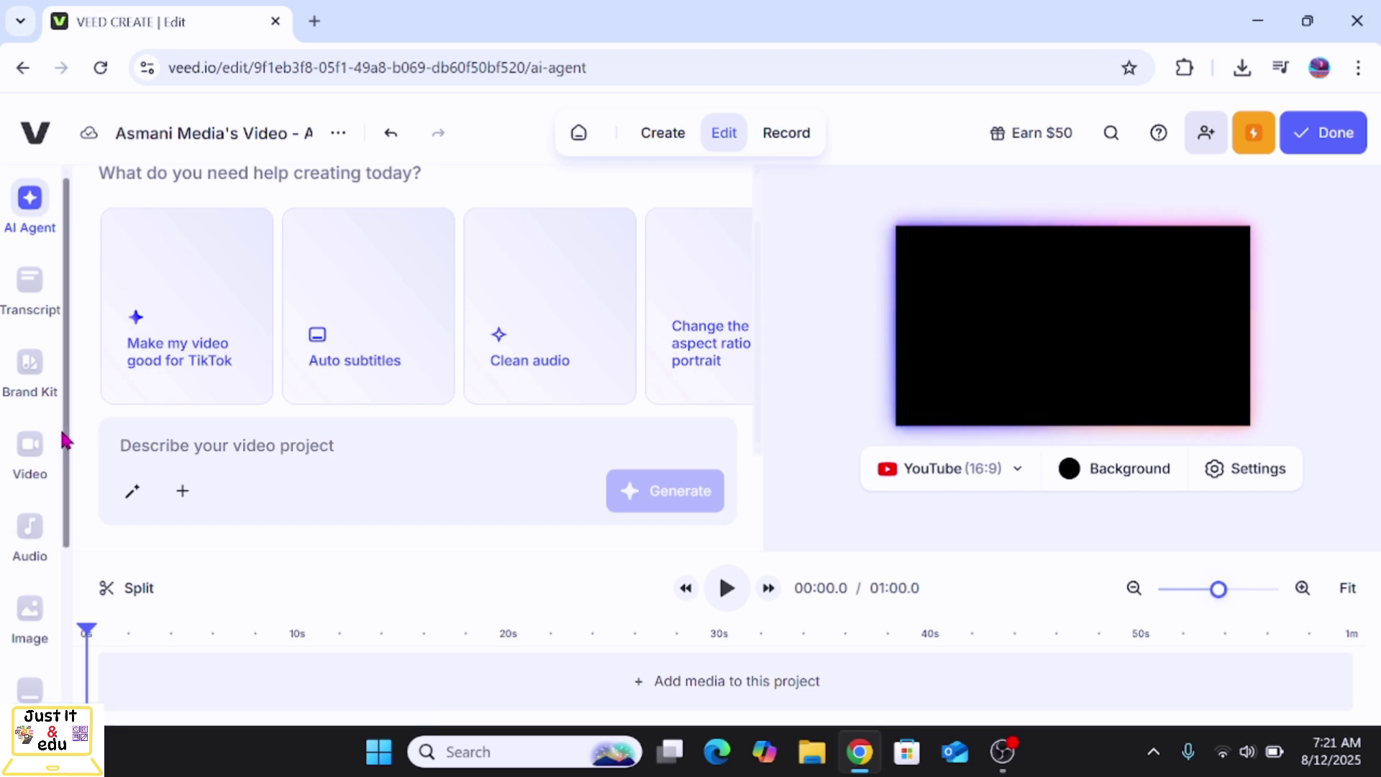
drag(67, 382, 68, 648)
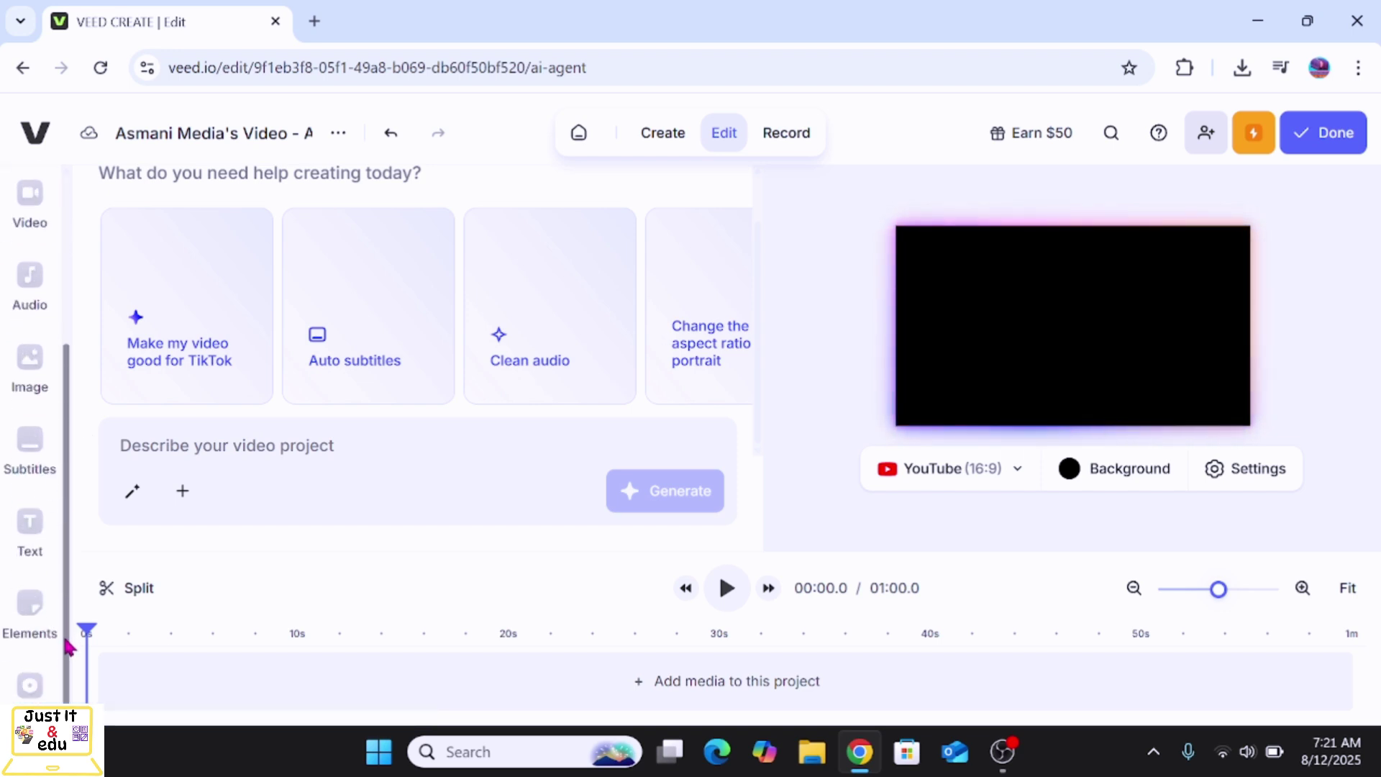
scroll(166, 417, up, 1)
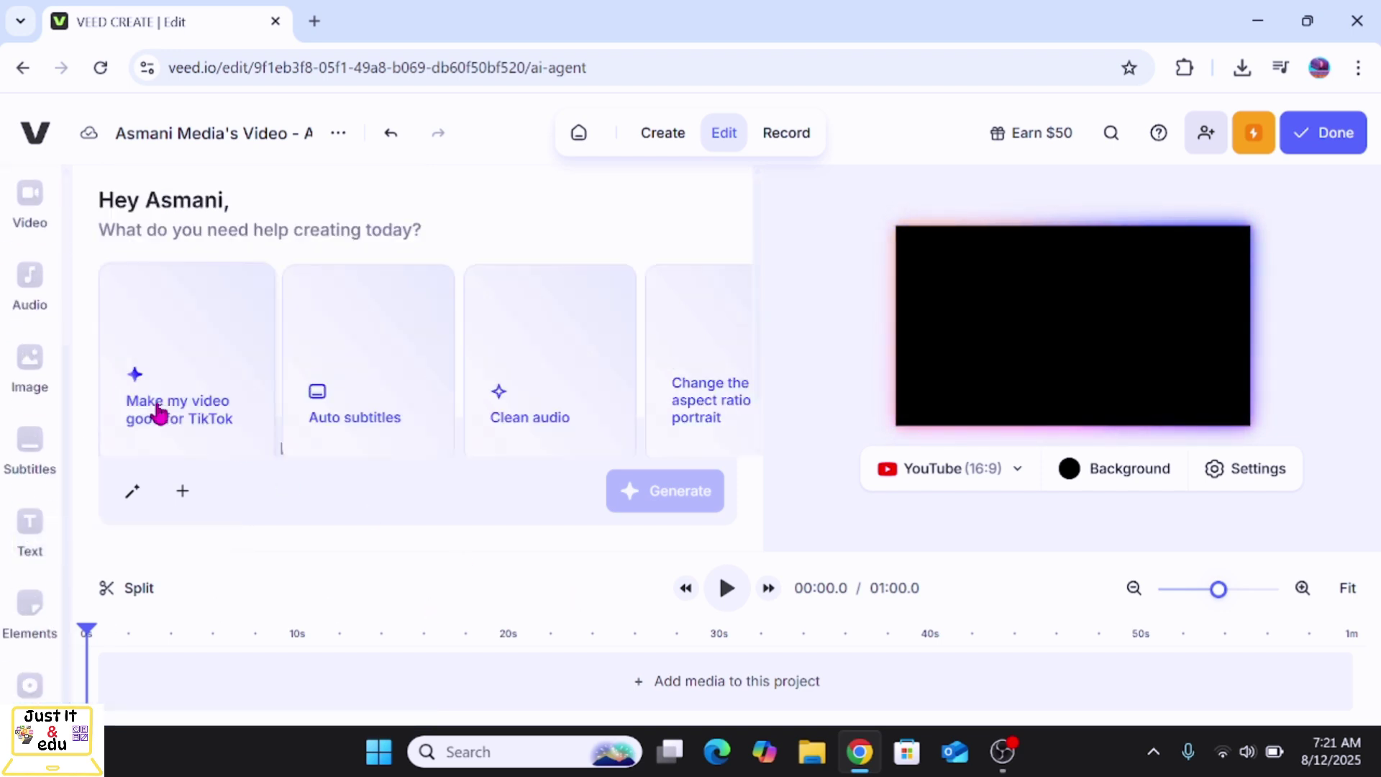
Leave the editor for the VEED home page, view the Gen-AI Studio start page and return home
click(580, 140)
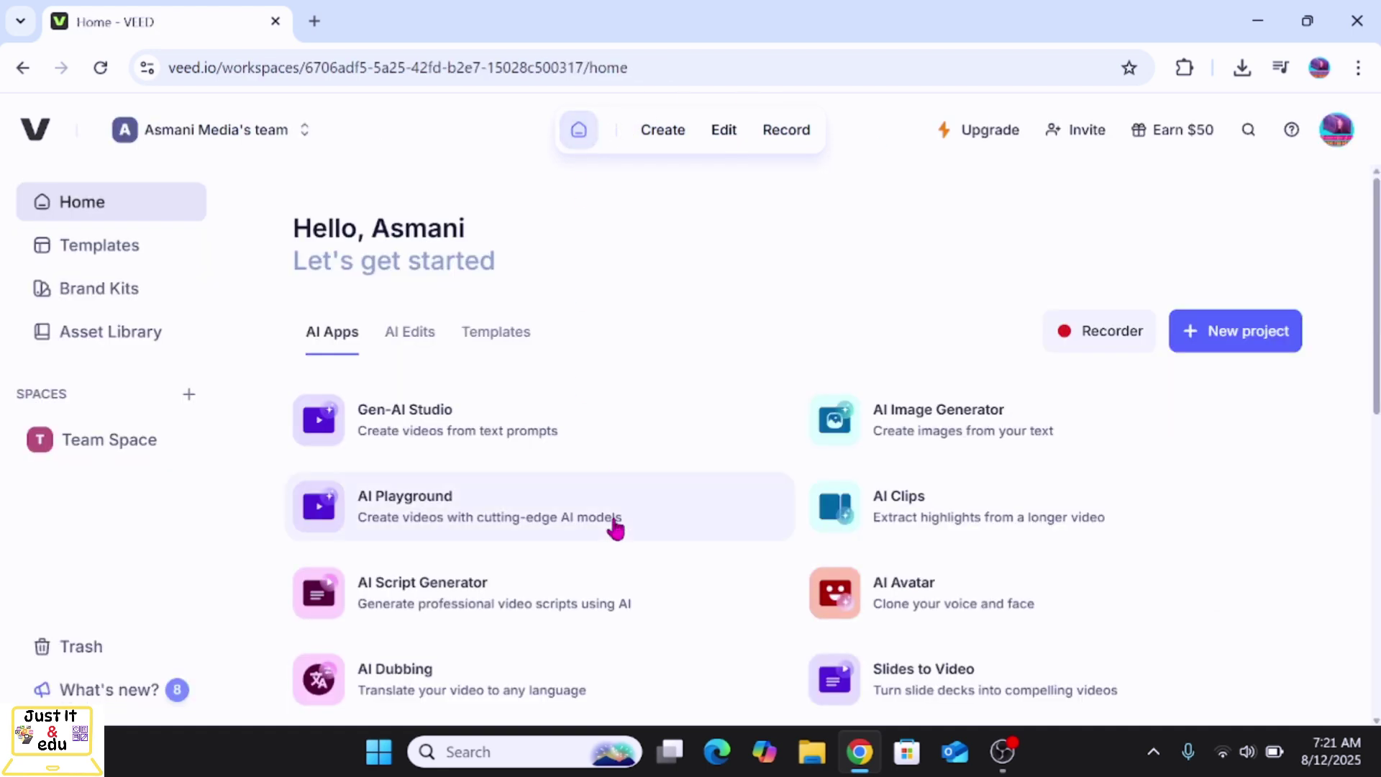
click(393, 420)
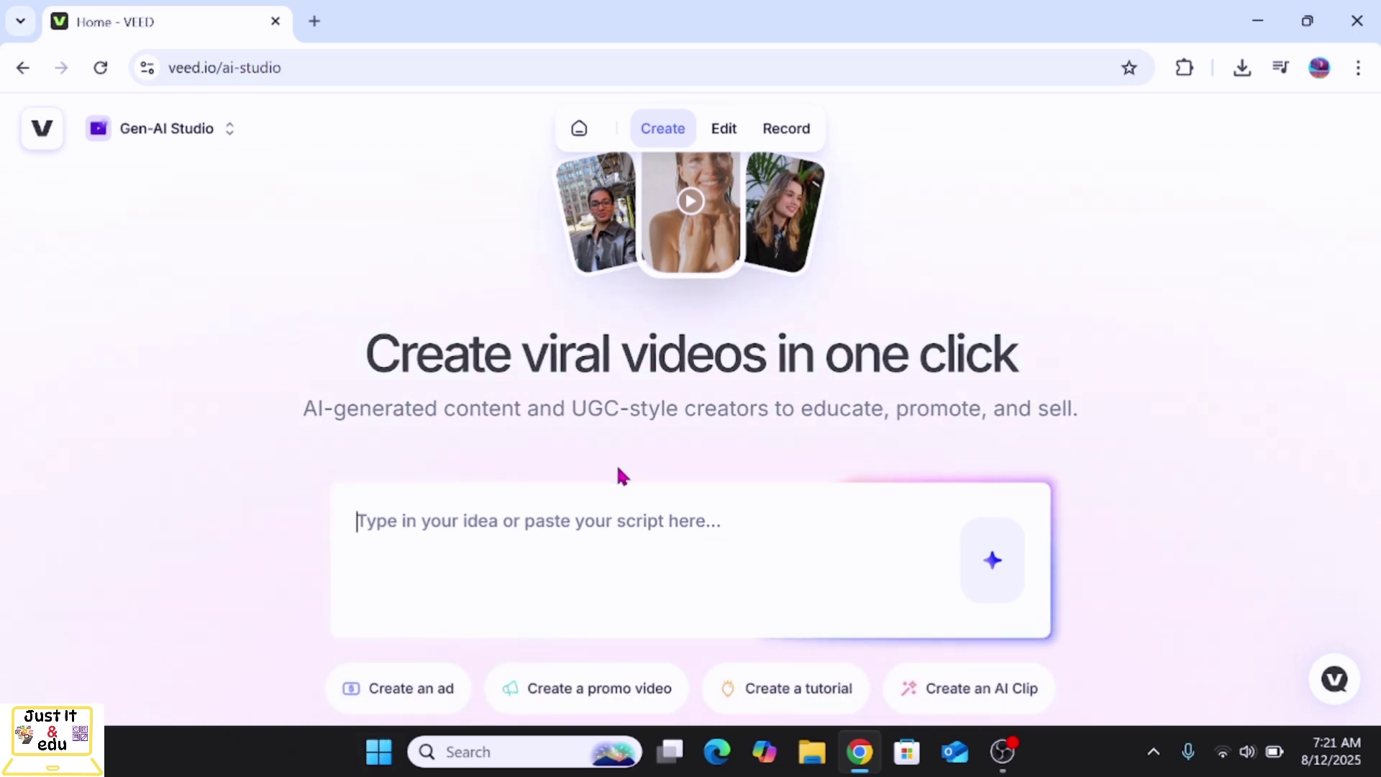
click(10, 72)
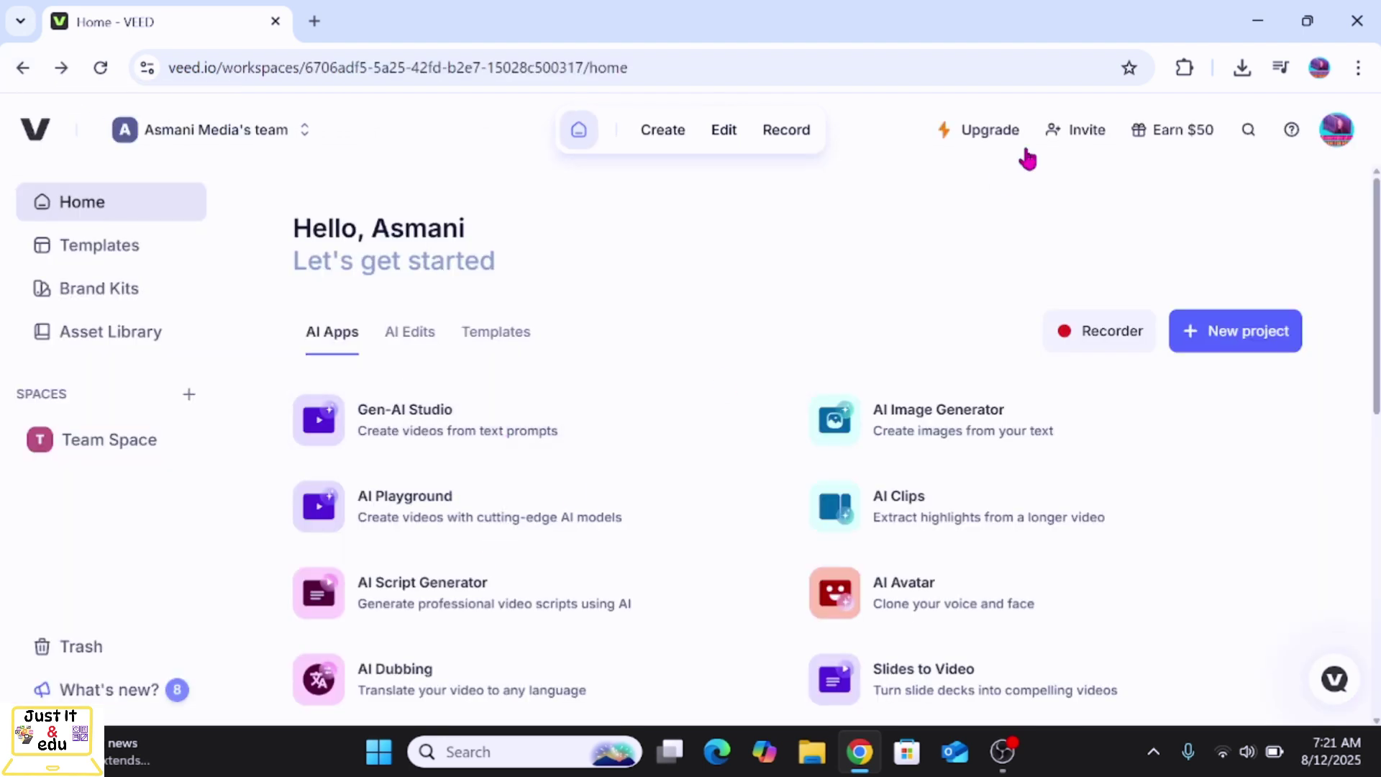
Check the team member invitation form and the Earn $50 referral offer, close both, and look over the home page's AI apps
click(1053, 136)
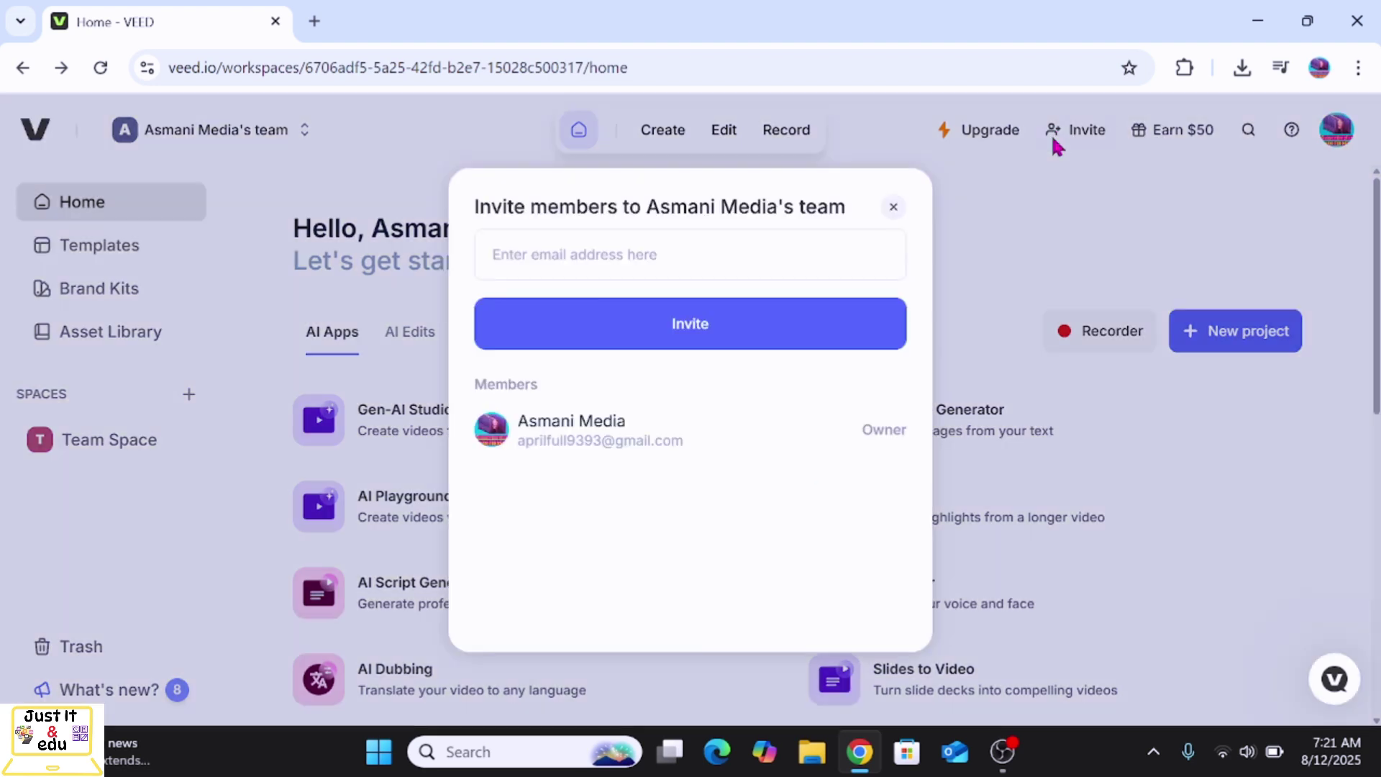
click(892, 209)
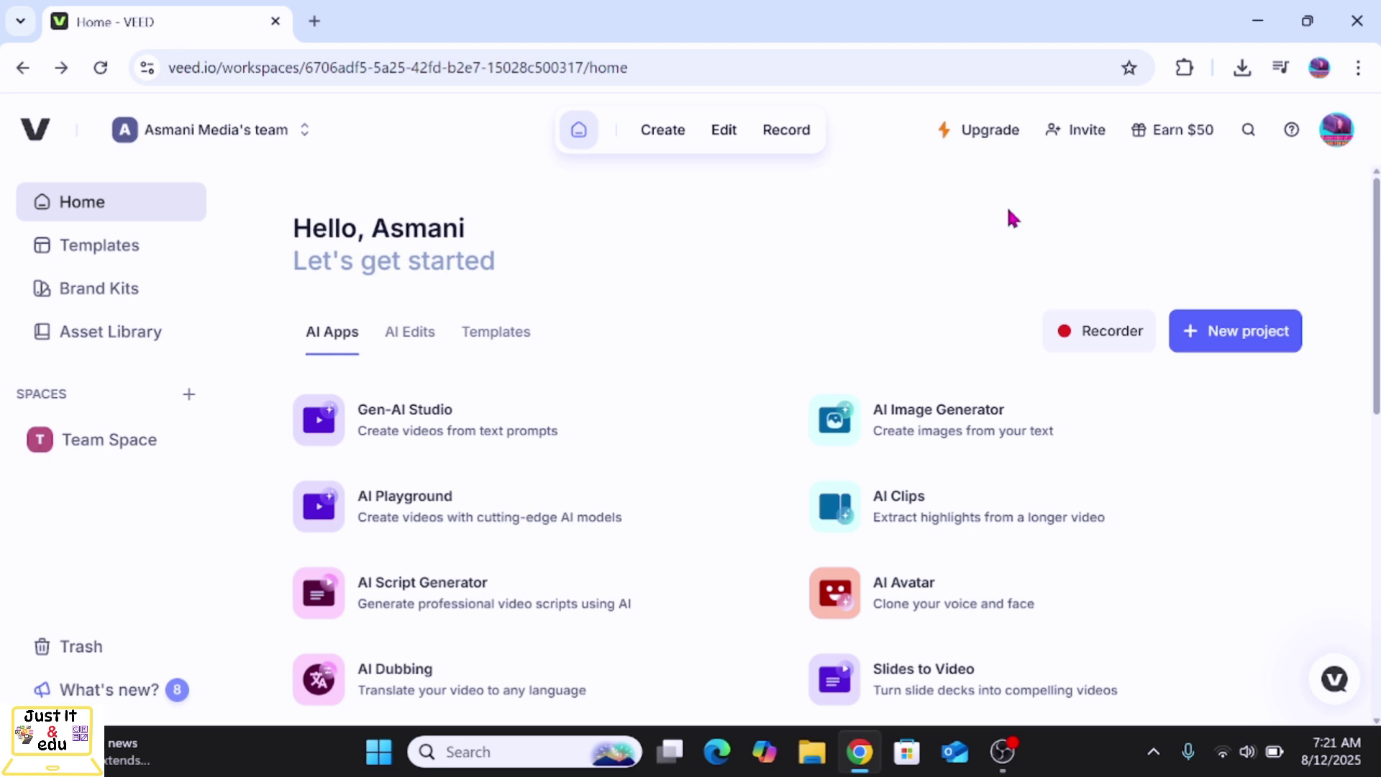
click(1174, 137)
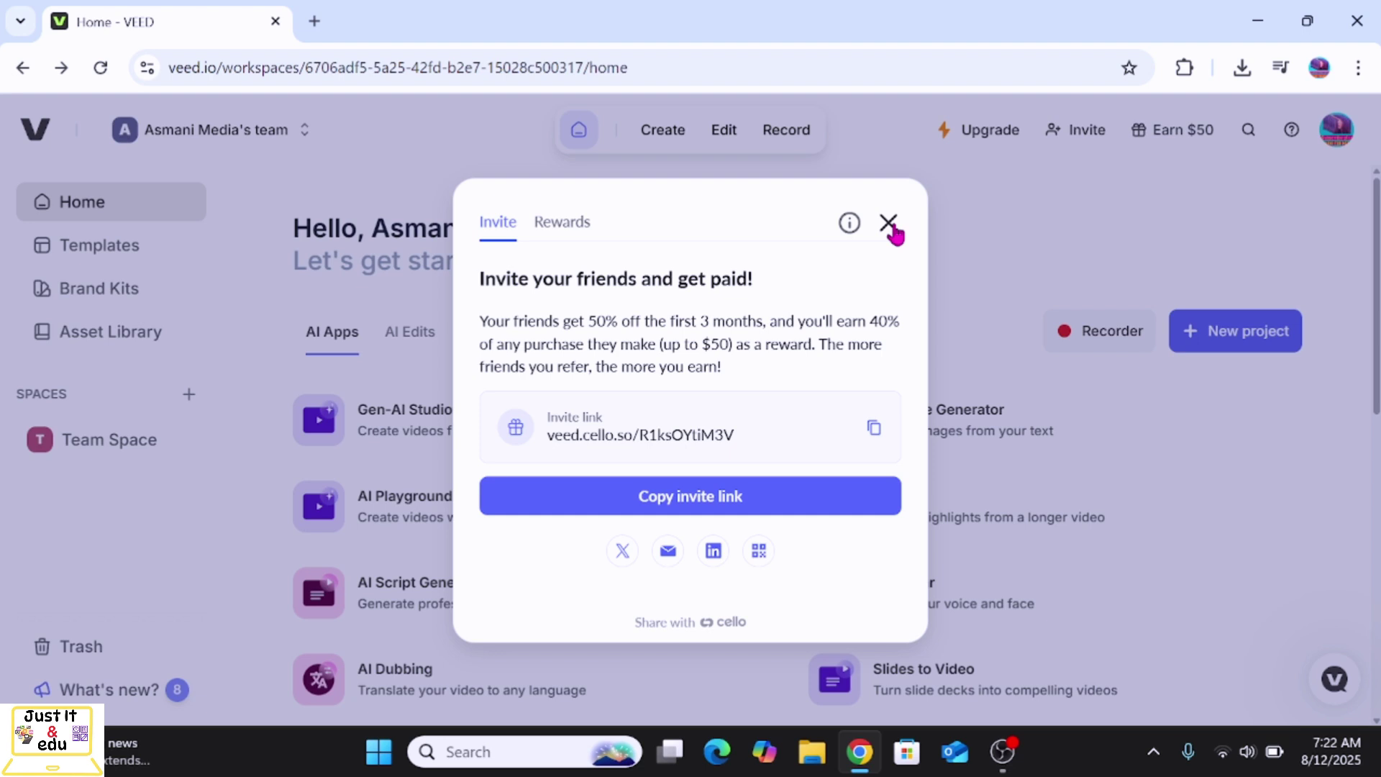
click(891, 226)
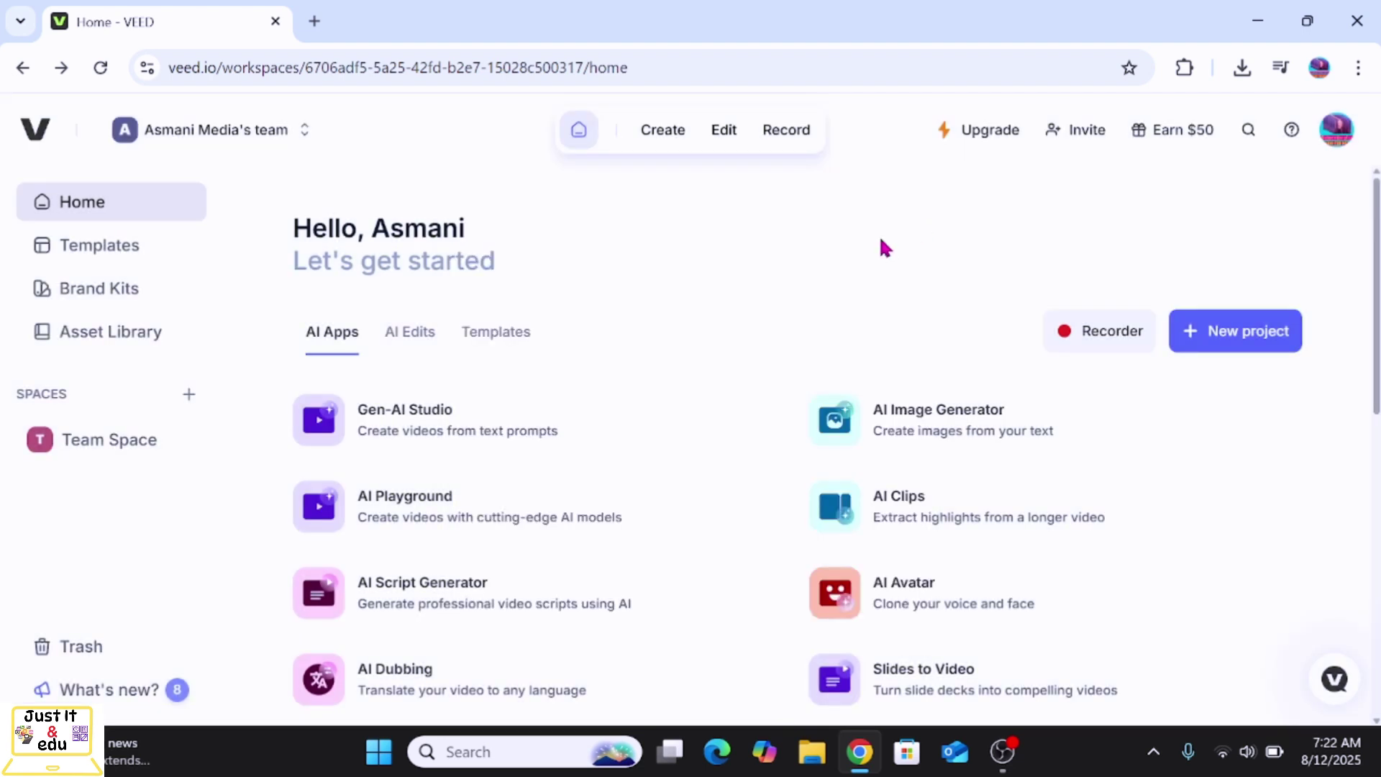
scroll(1111, 396, down, 1)
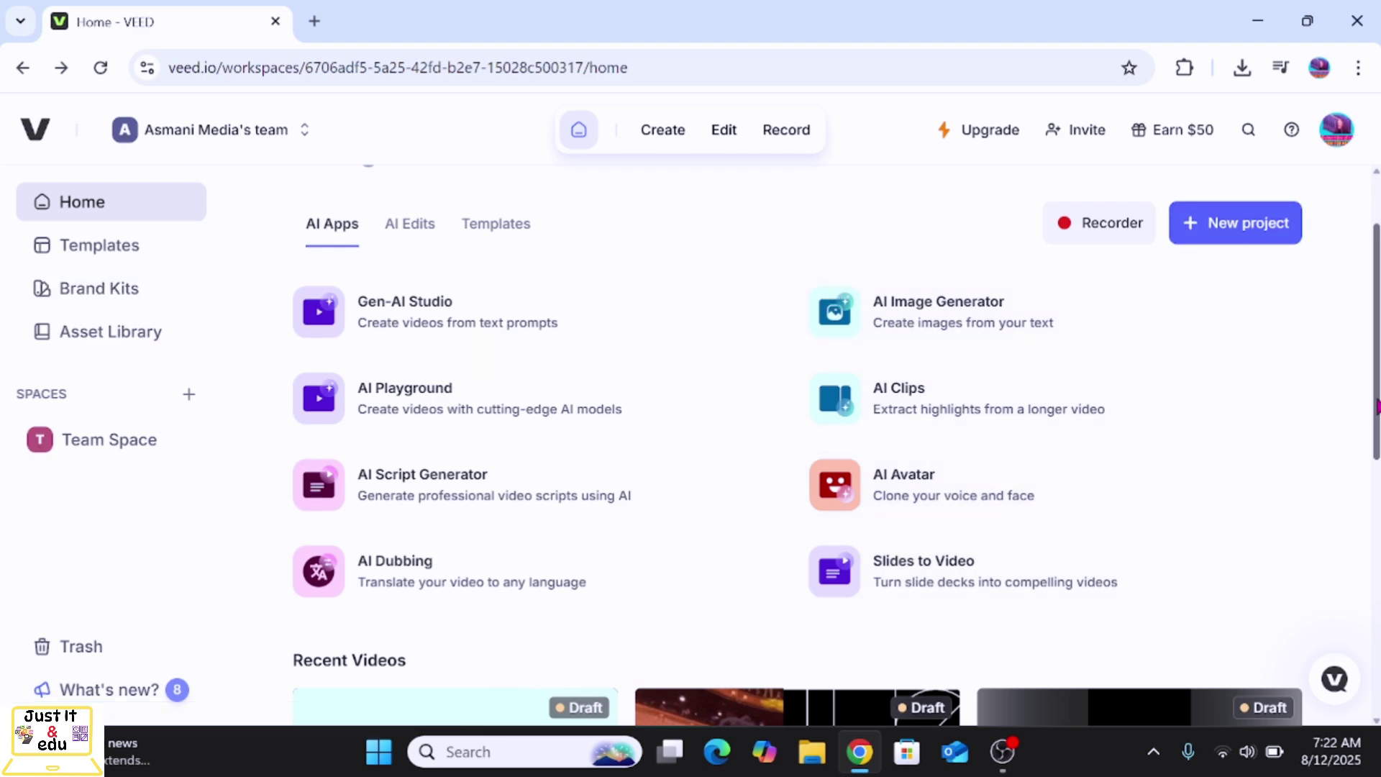
mouse_move(1374, 378)
mouse_down()
mouse_move(1373, 615)
mouse_move(1366, 364)
mouse_up()
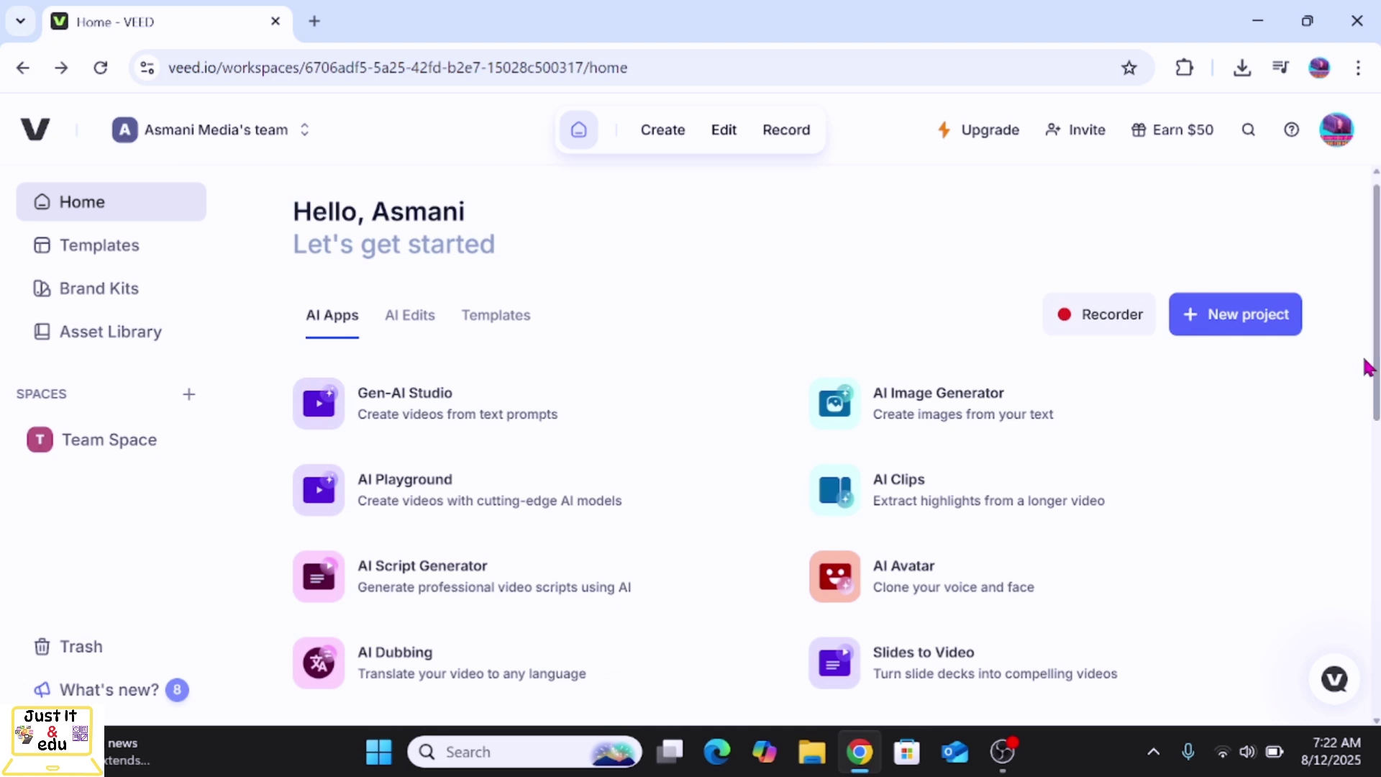
Minimize the browser window and refresh the Windows desktop
click(1251, 13)
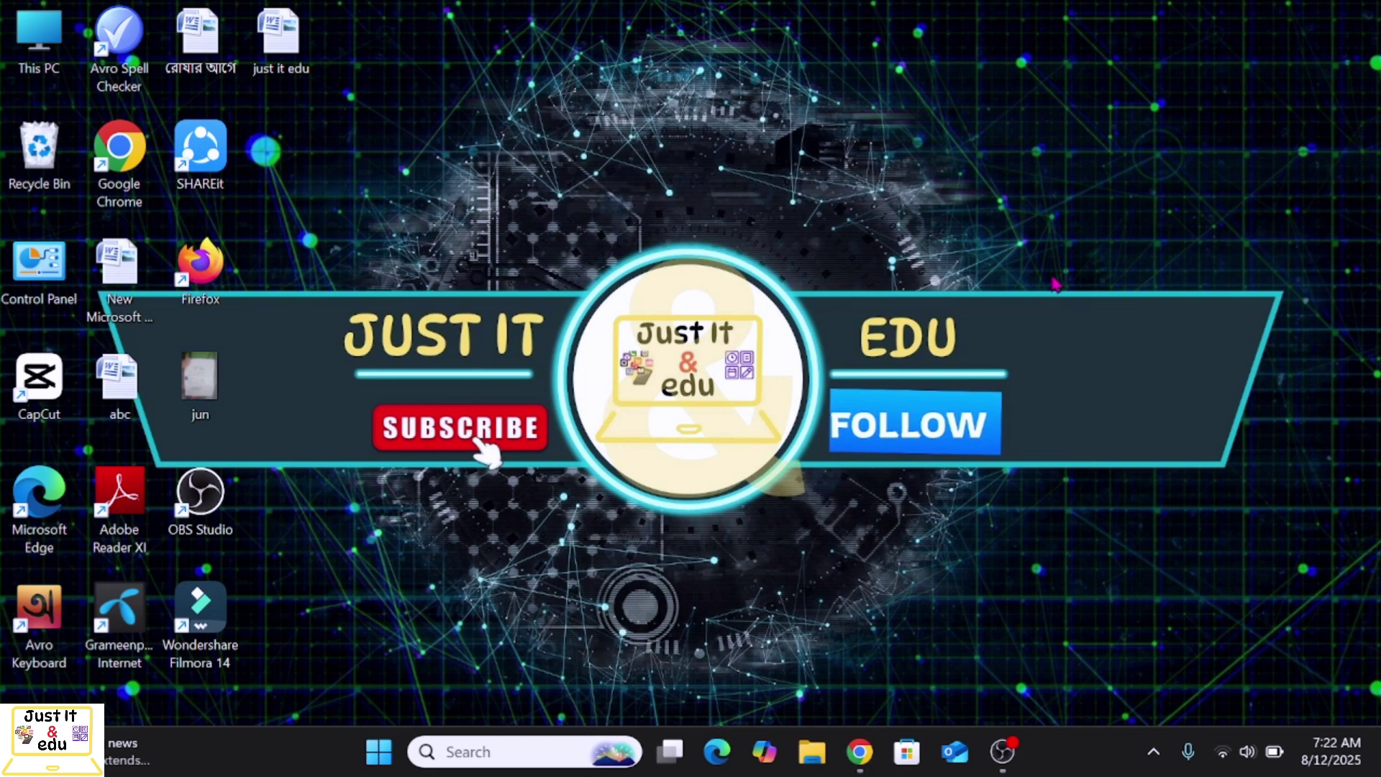
right_click(673, 133)
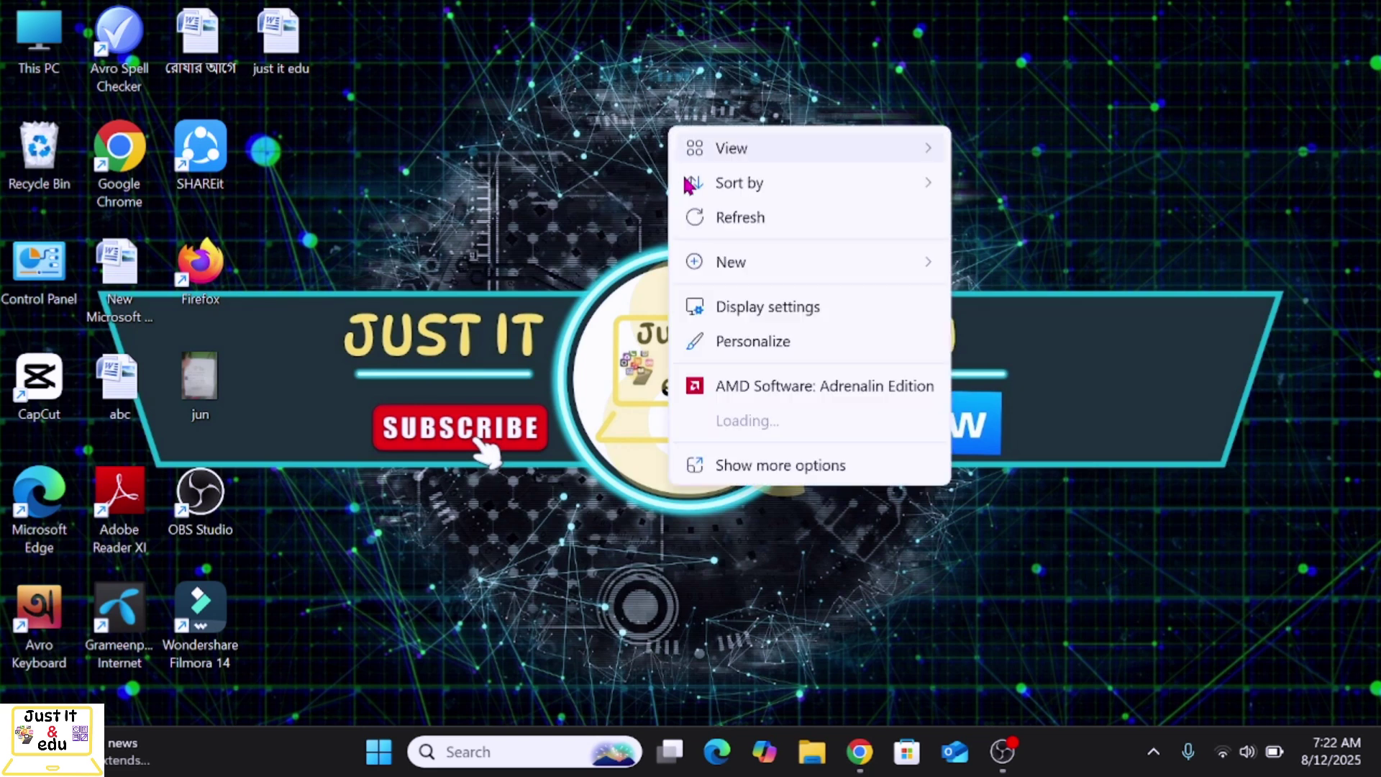
click(709, 214)
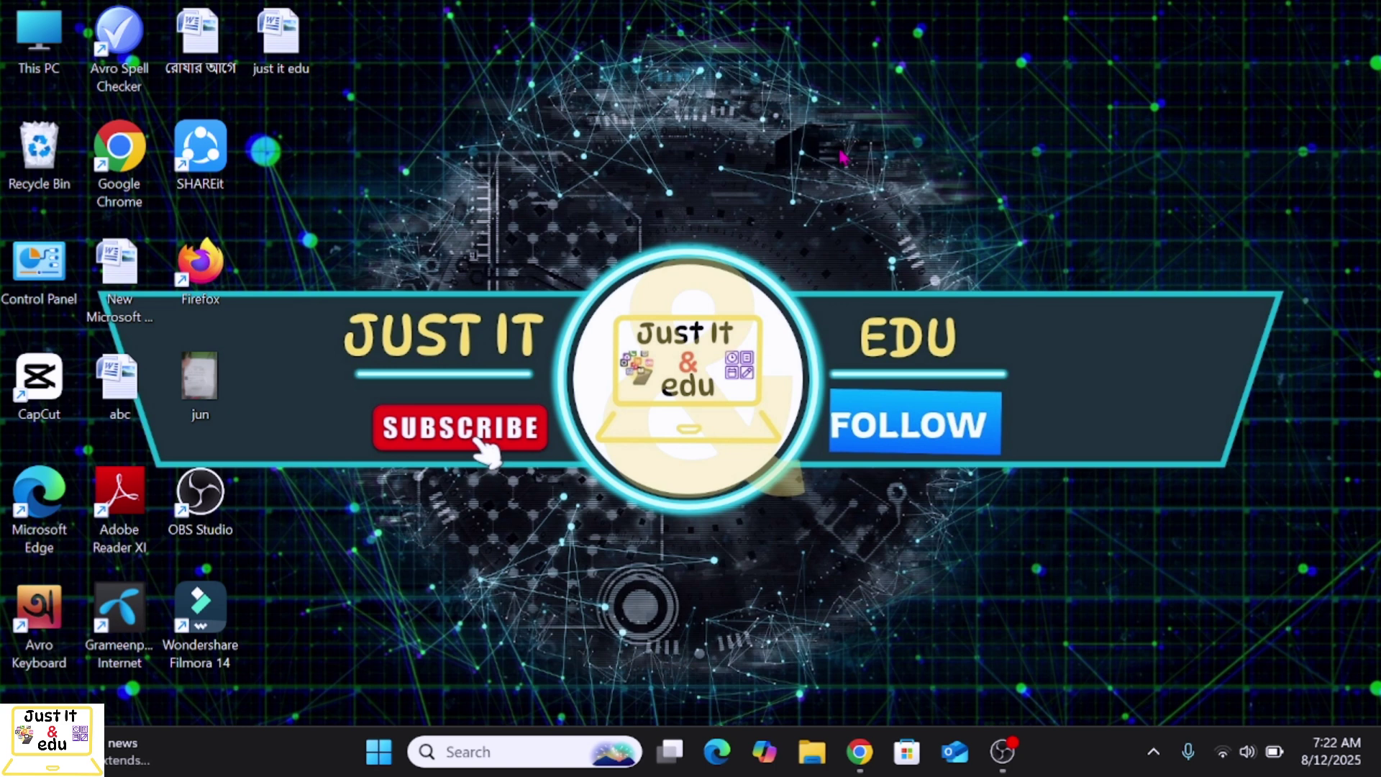